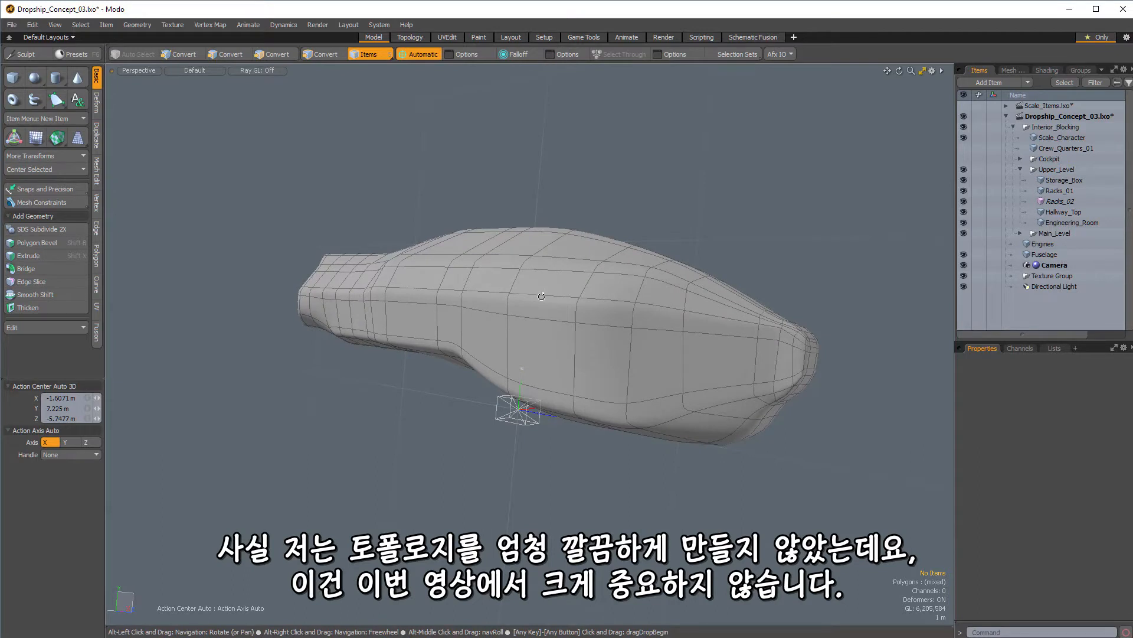
Examine the fuselage mesh's topology from the side, underside, nose and rear
alt+drag(541, 296, 531, 350)
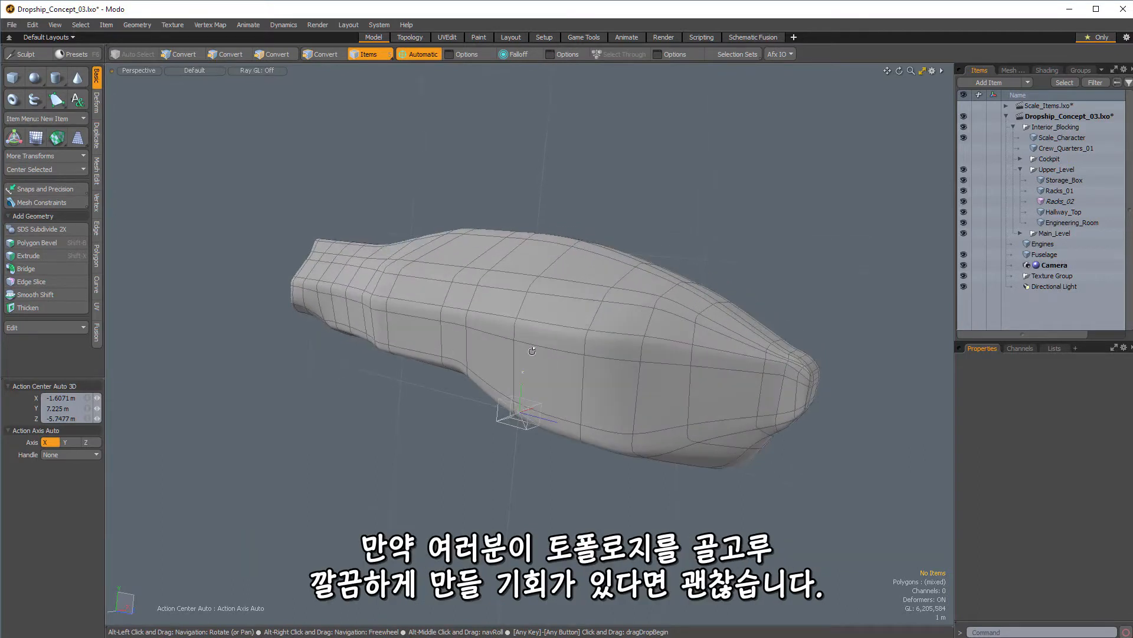
alt+drag(505, 299, 585, 270)
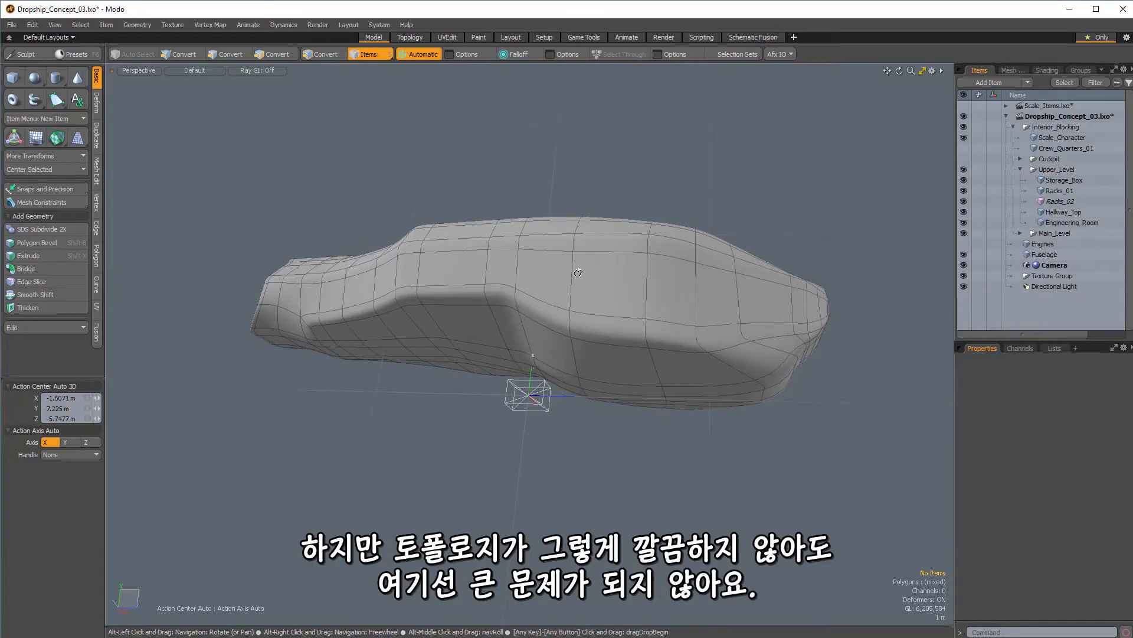
alt+drag(633, 255, 398, 312)
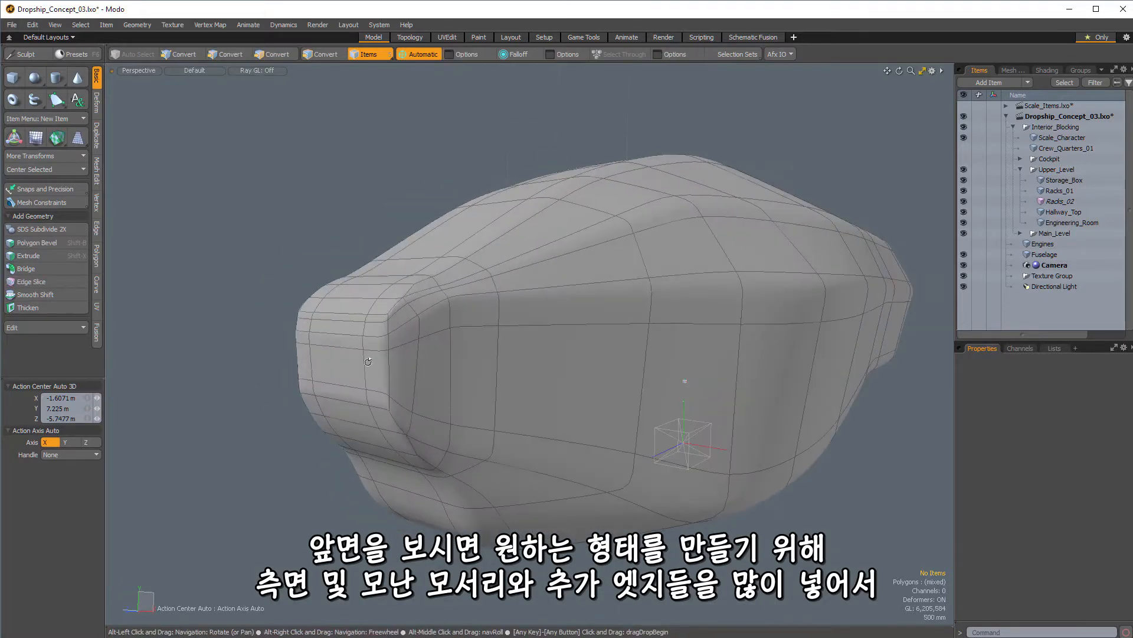
alt+drag(338, 357, 264, 314)
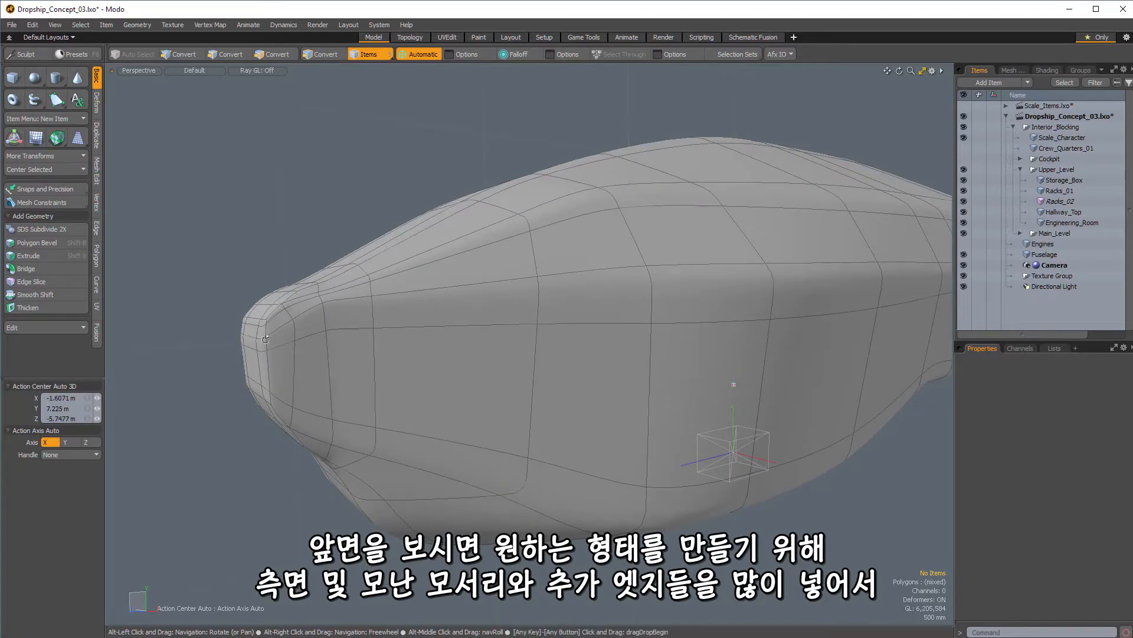
alt+drag(255, 331, 366, 300)
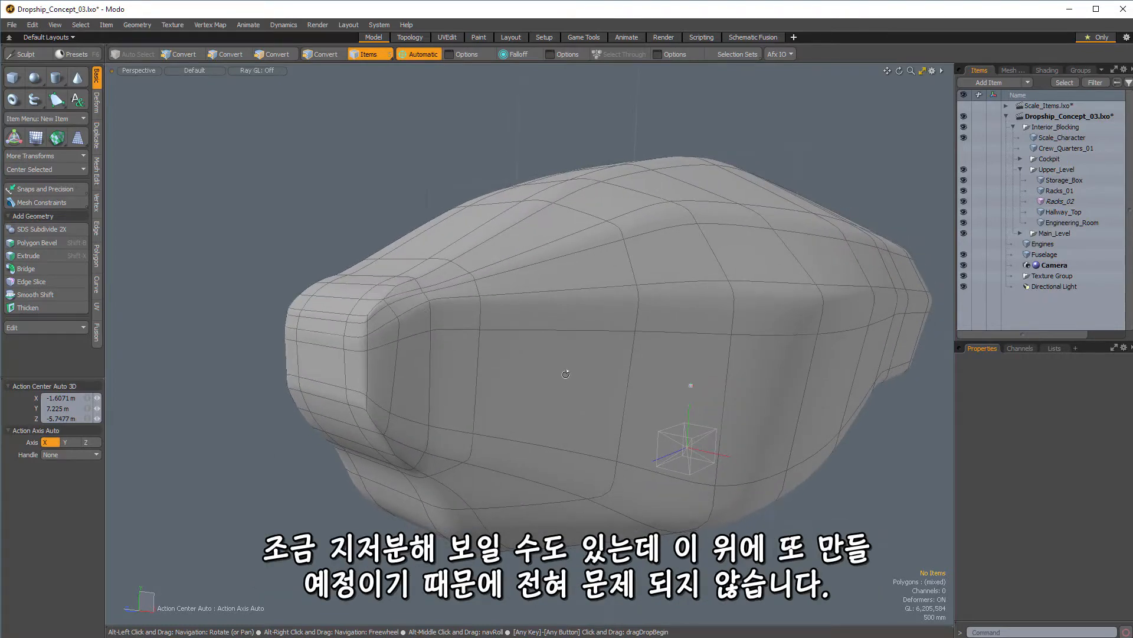
alt+drag(565, 374, 446, 307)
ctrl+alt+drag(446, 307, 456, 340)
alt+drag(442, 509, 615, 169)
alt+drag(573, 235, 539, 318)
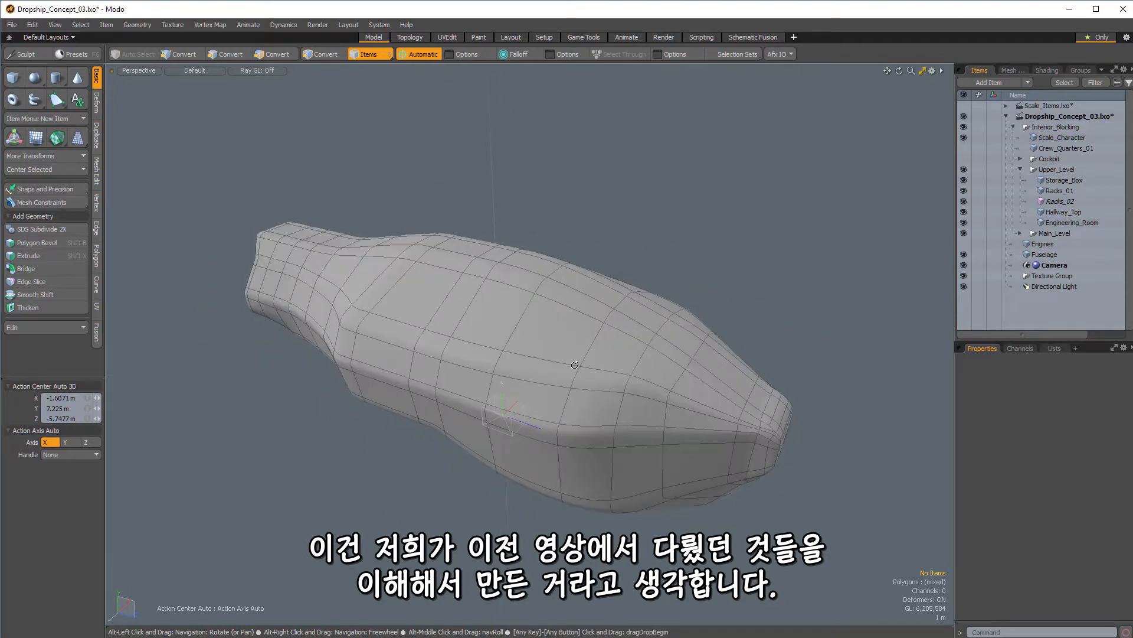
alt+drag(576, 363, 613, 292)
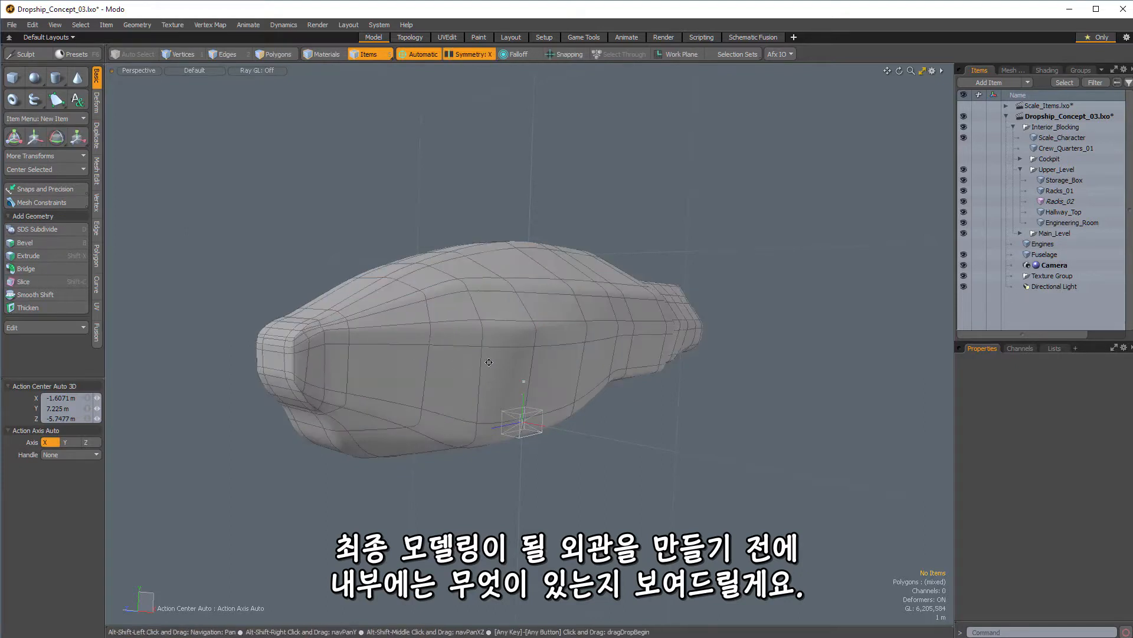
alt+drag(427, 367, 494, 364)
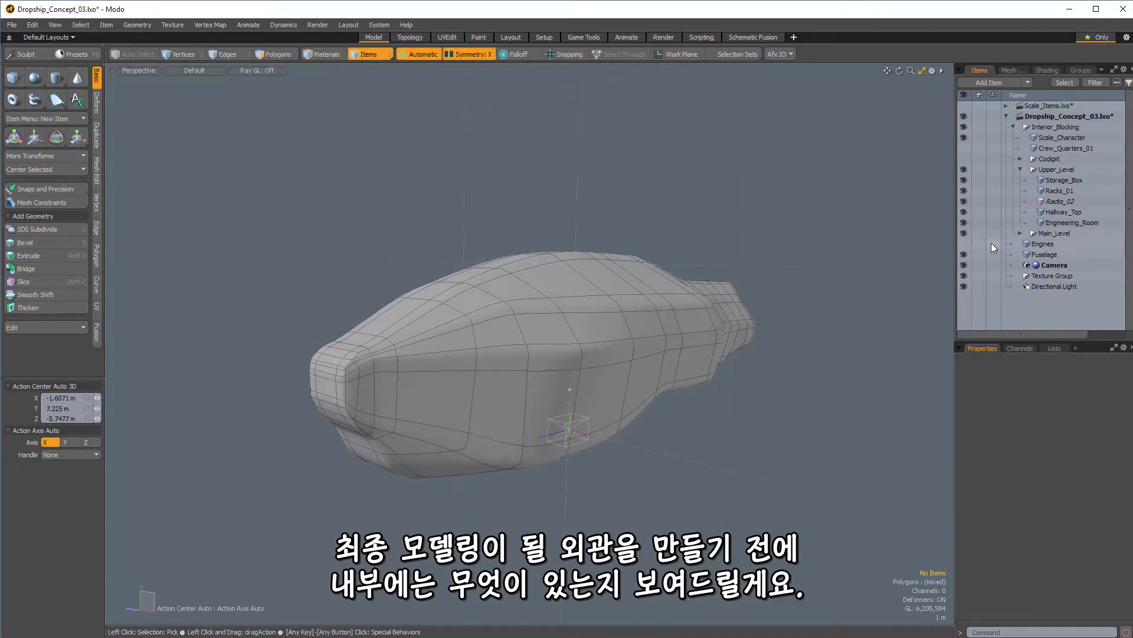
Hide the Fuselage and show Crew_Quarters_01 to expose the three-level interior blocking
click(964, 254)
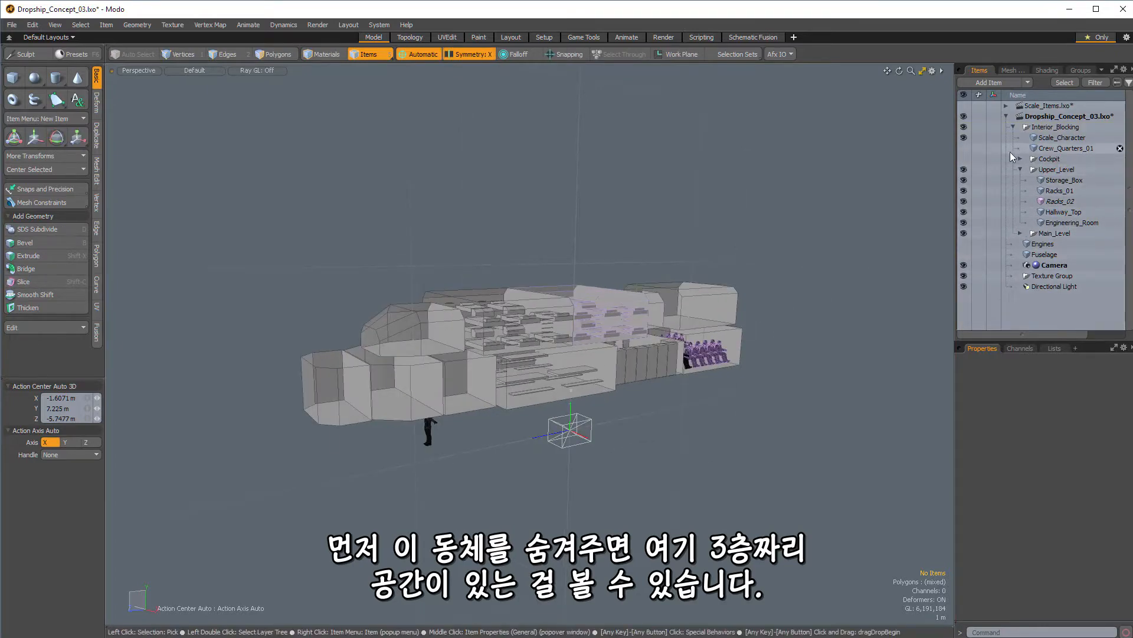
click(962, 149)
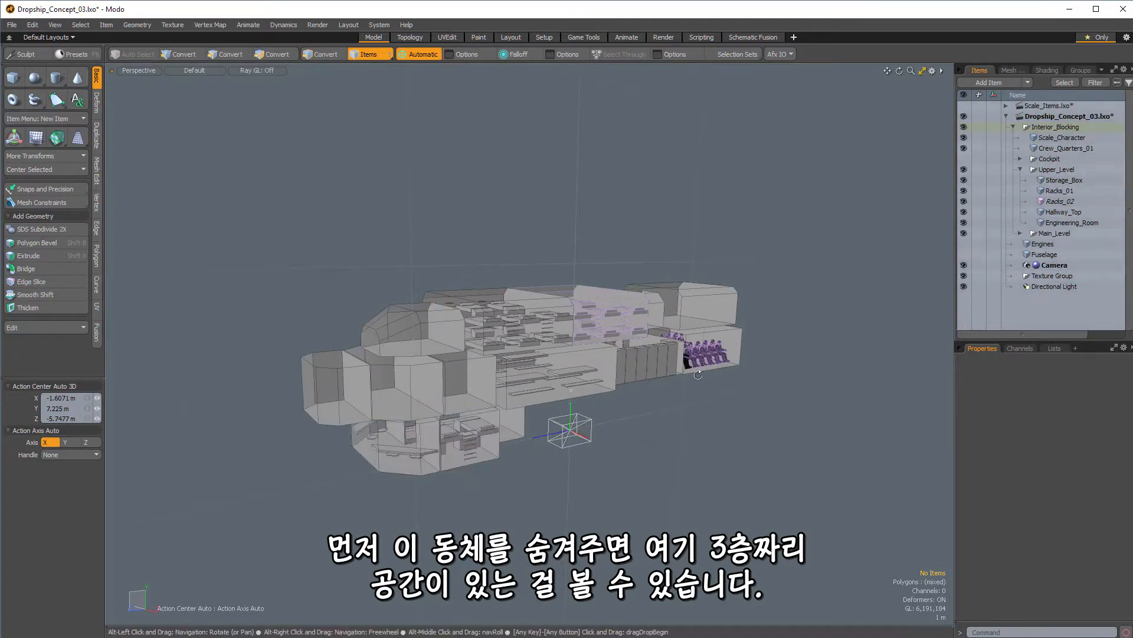
alt+drag(596, 322, 599, 294)
alt+drag(507, 333, 502, 307)
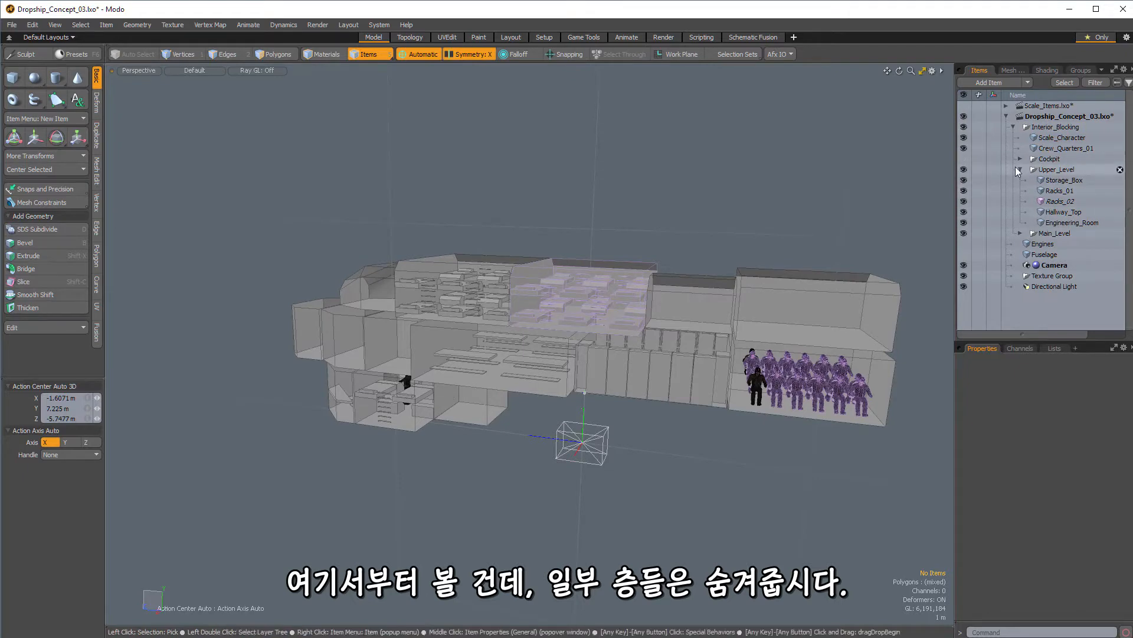
Collapse and hide Upper_Level, hide Main_Level, and inspect the isolated crew quarters with its bunks
click(1017, 171)
click(965, 171)
click(963, 179)
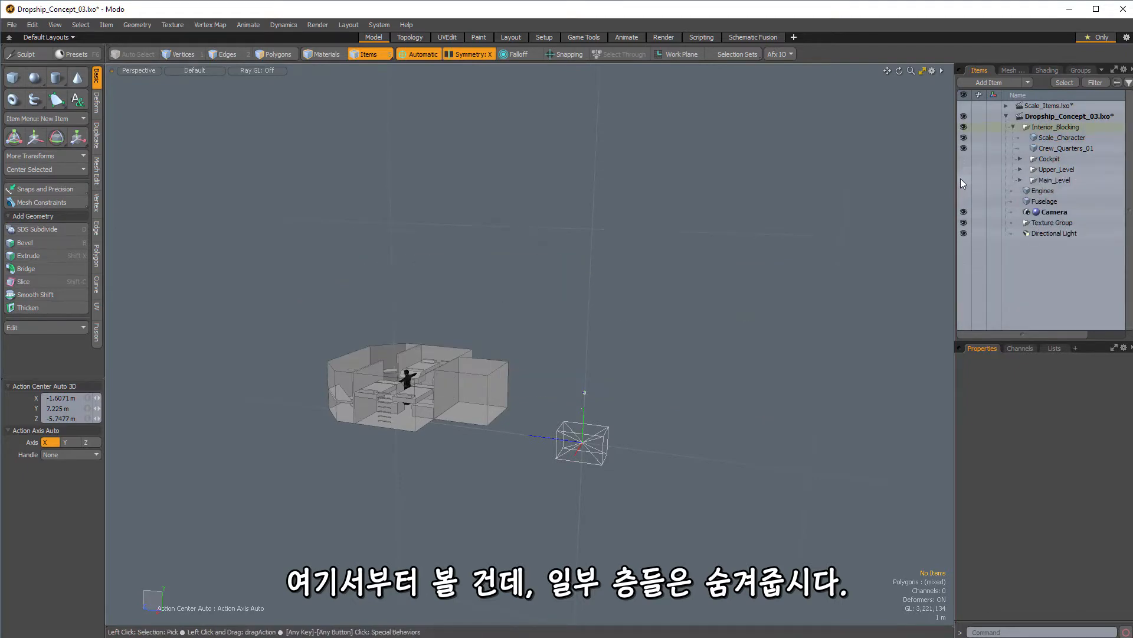
alt+drag(426, 371, 532, 434)
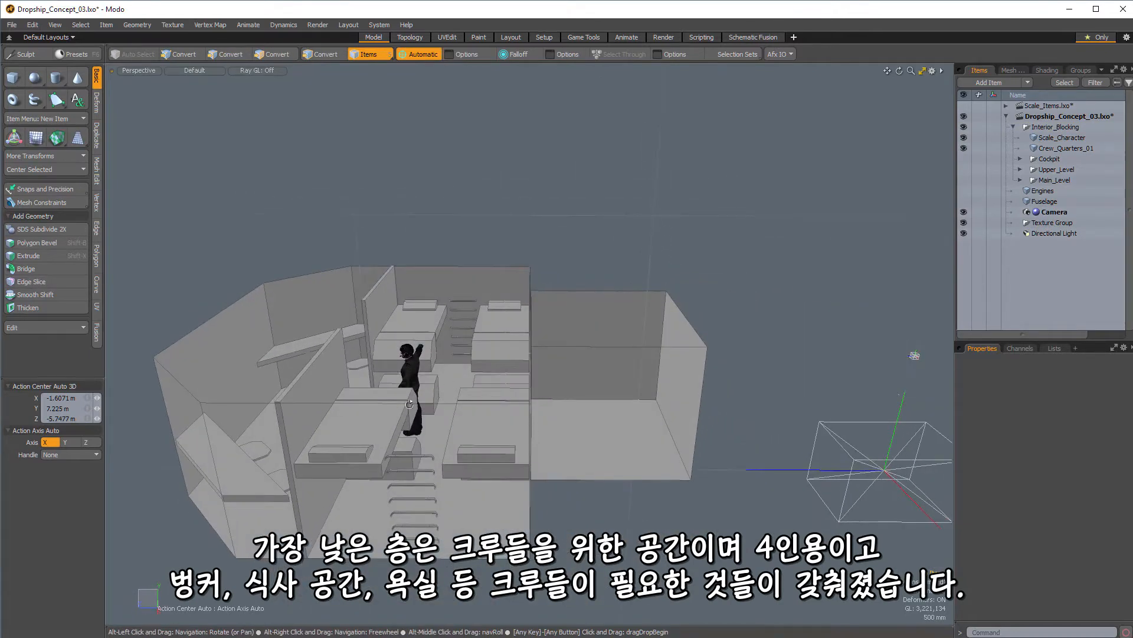
alt+drag(410, 404, 335, 441)
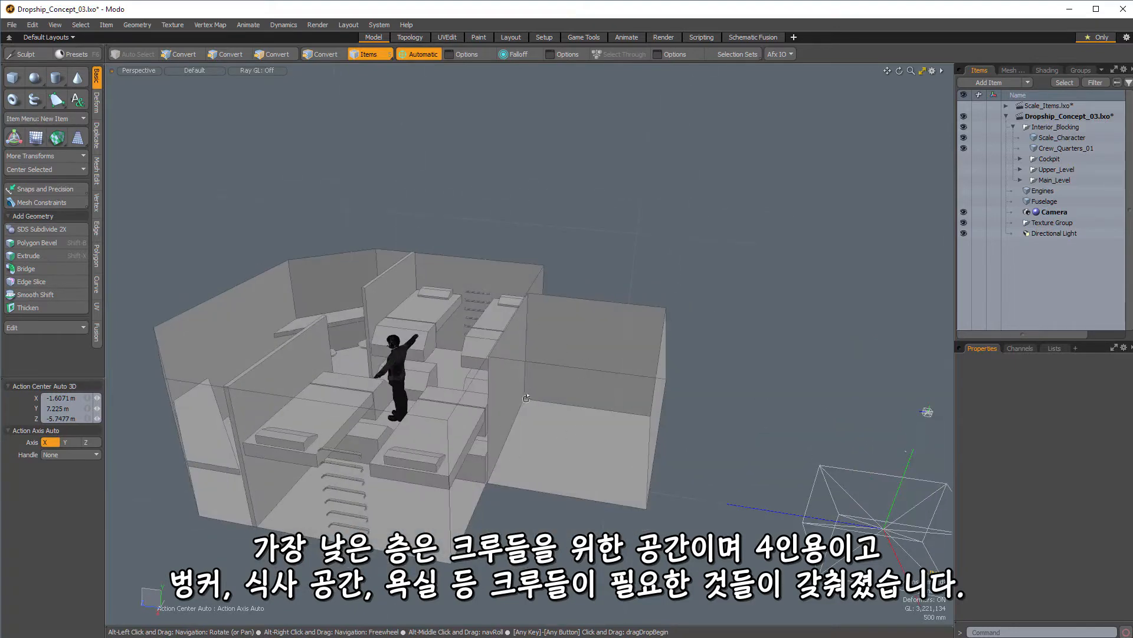
alt+drag(526, 398, 540, 362)
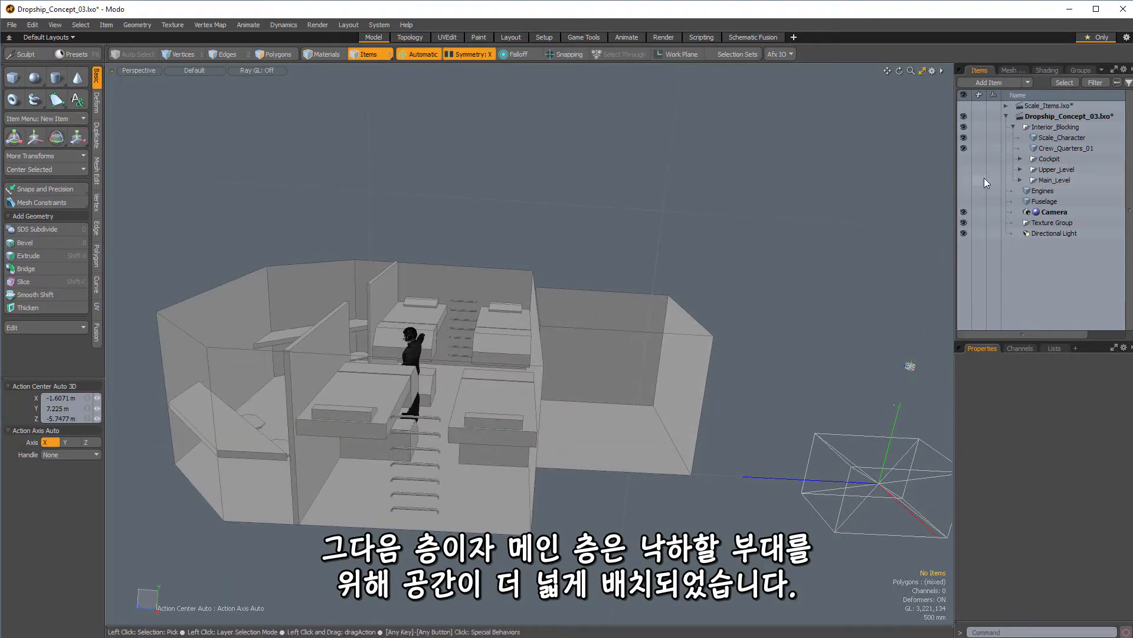
Show the Main_Level group and inspect its troop drop bay and gear hallway from above
click(964, 180)
scroll(626, 337, down, 4)
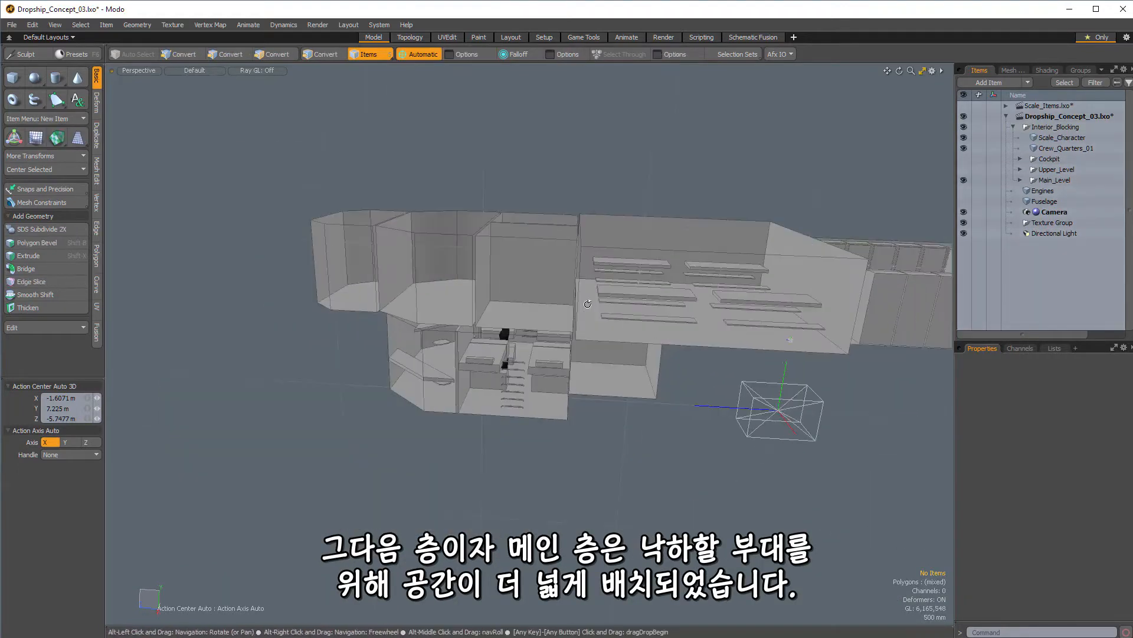
alt+drag(472, 277, 600, 421)
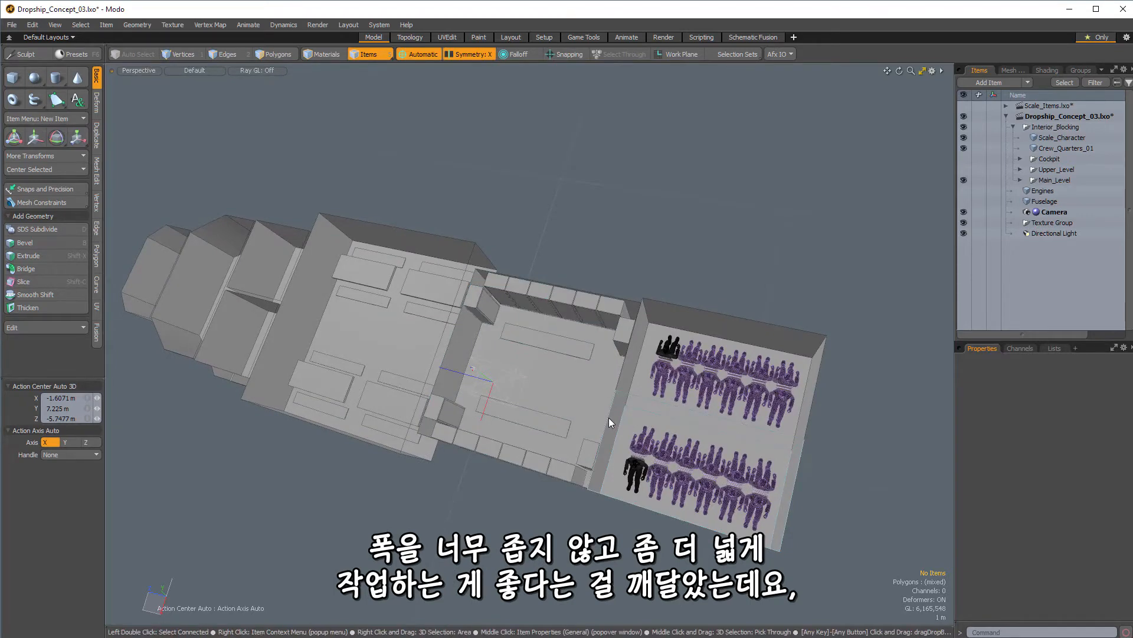
alt+drag(608, 417, 703, 373)
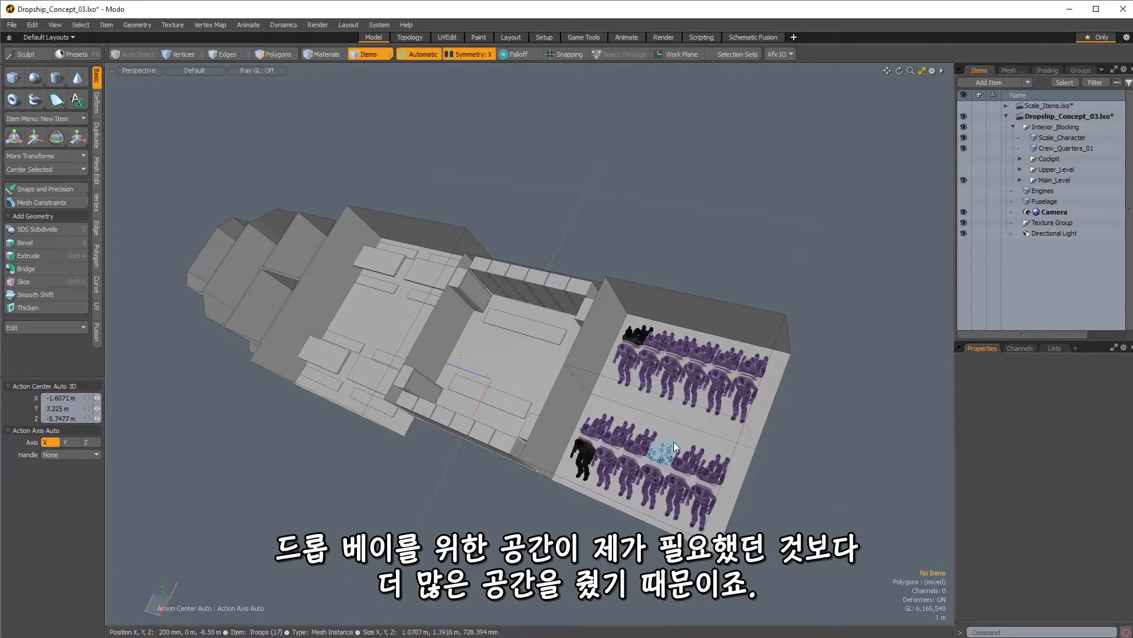
alt+drag(674, 442, 495, 351)
scroll(479, 325, up, 3)
alt+drag(595, 350, 555, 335)
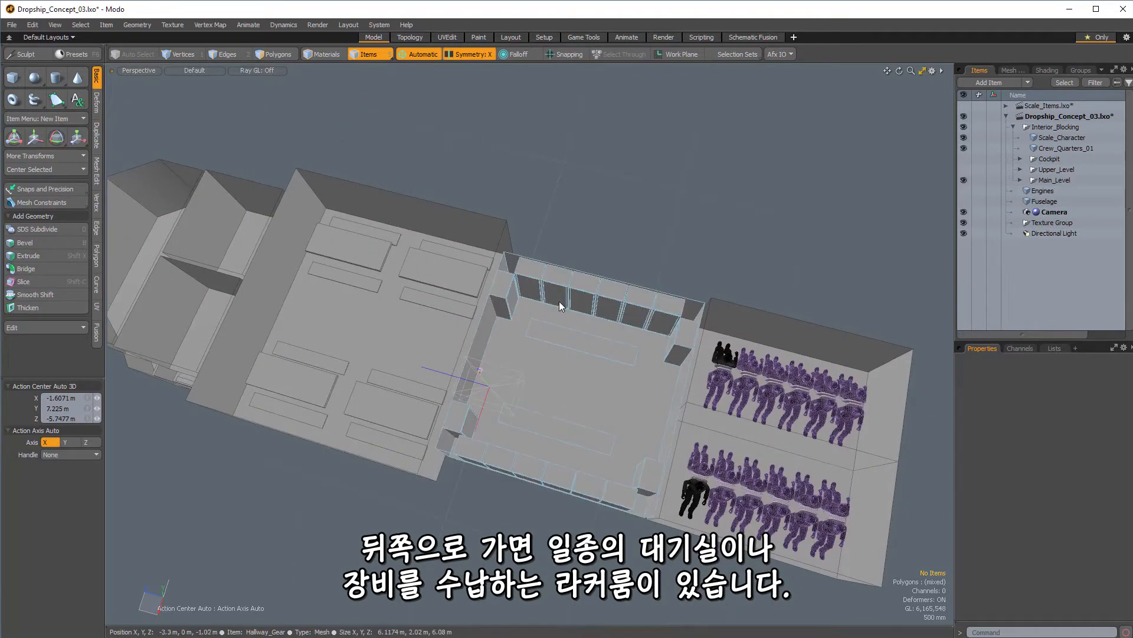
Select the Mess, Comm_Room and Cockpit_Box meshes one after another to inspect the main level's forward rooms
alt+drag(525, 378, 601, 374)
click(505, 363)
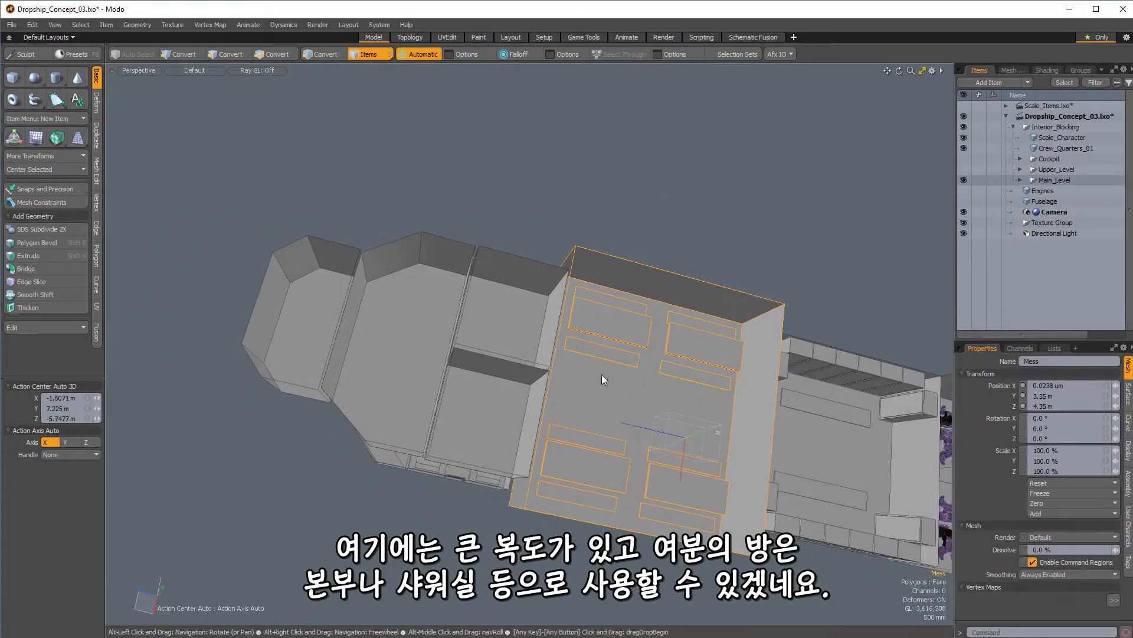
click(537, 357)
alt+drag(536, 358, 454, 282)
click(452, 296)
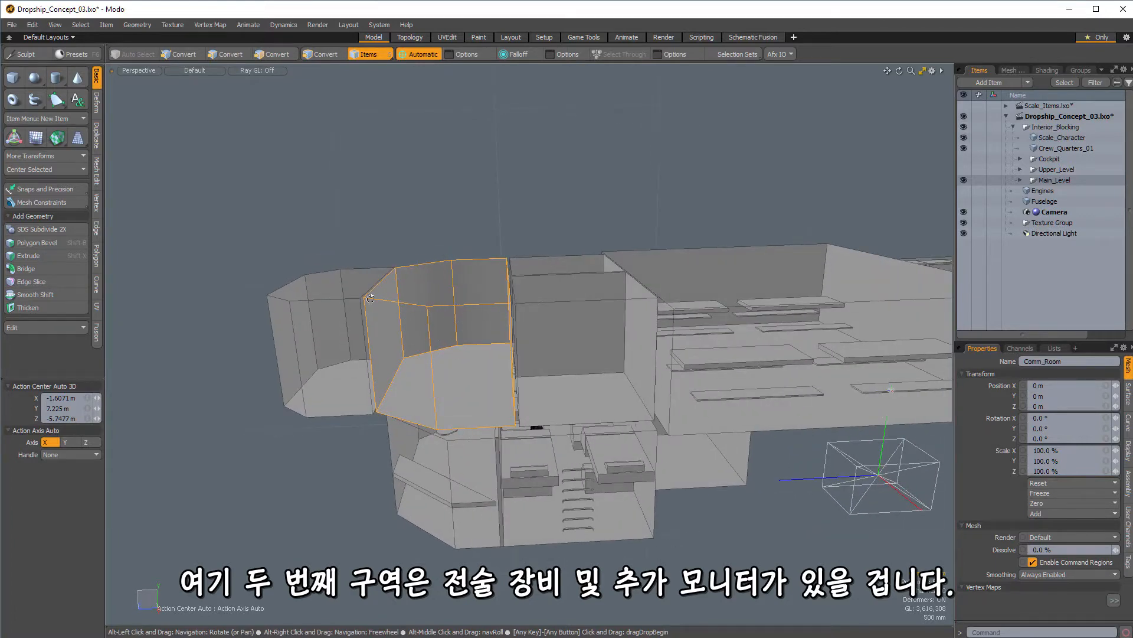
alt+drag(524, 407, 466, 381)
click(292, 324)
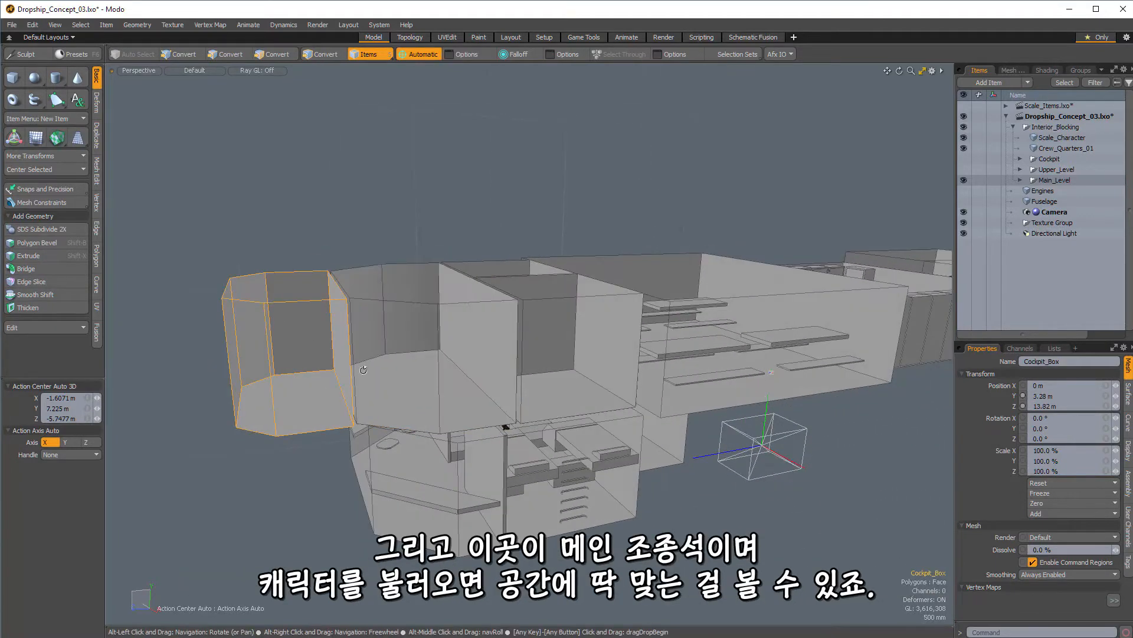
alt+drag(293, 323, 429, 300)
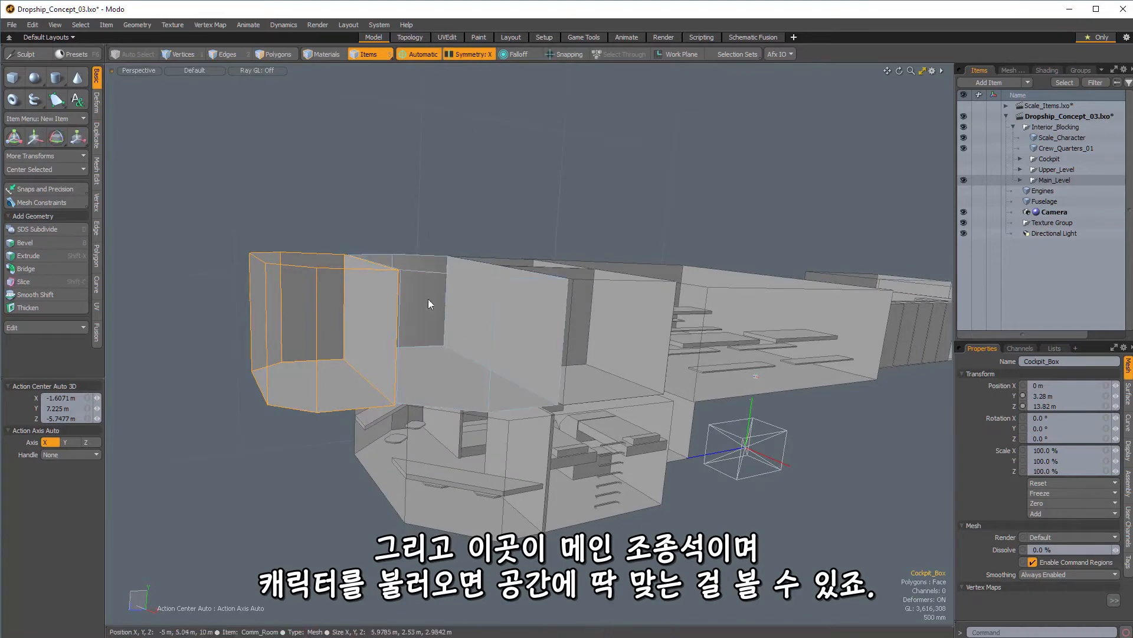
Show the Cockpit and Upper_Level groups within the interior blocking
click(963, 159)
alt+drag(585, 284, 655, 275)
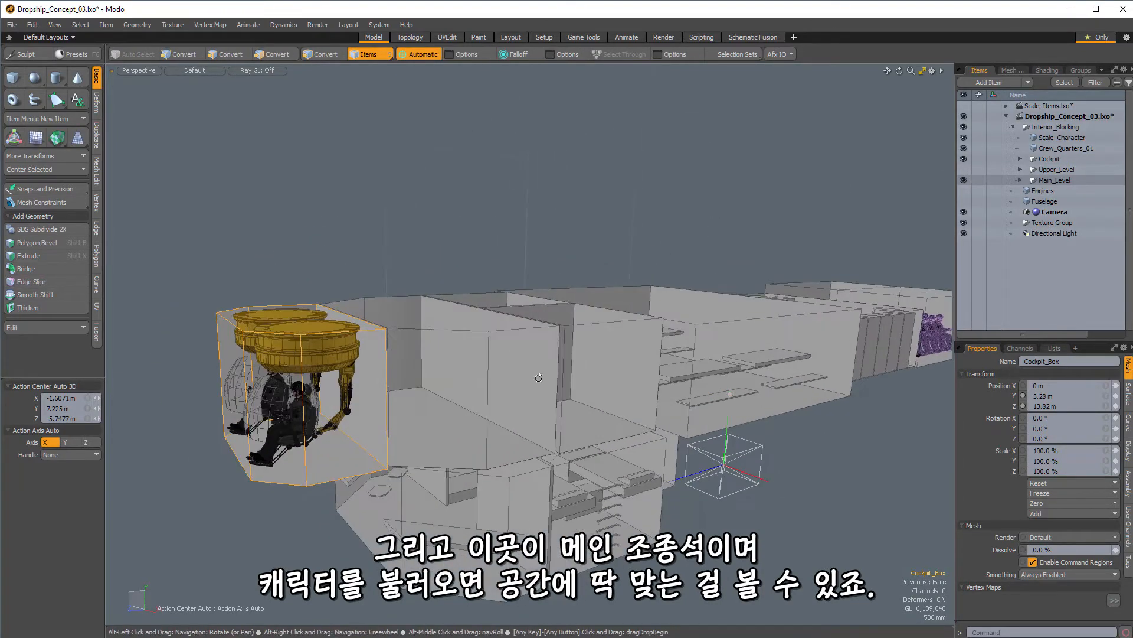
click(964, 170)
alt+drag(620, 384, 527, 366)
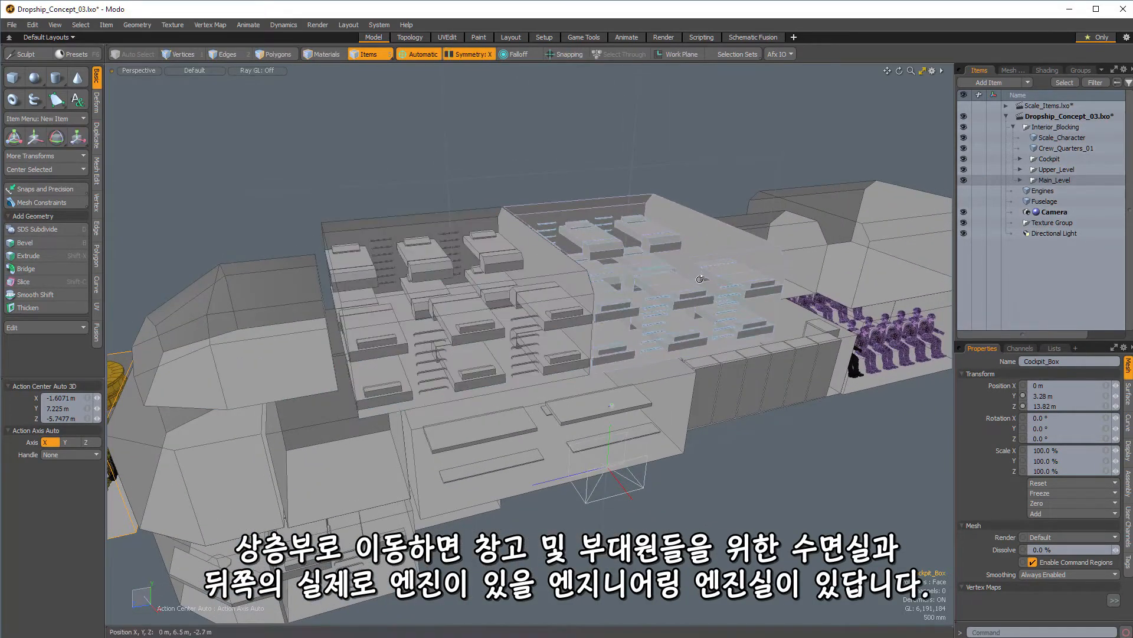
alt+drag(700, 279, 594, 271)
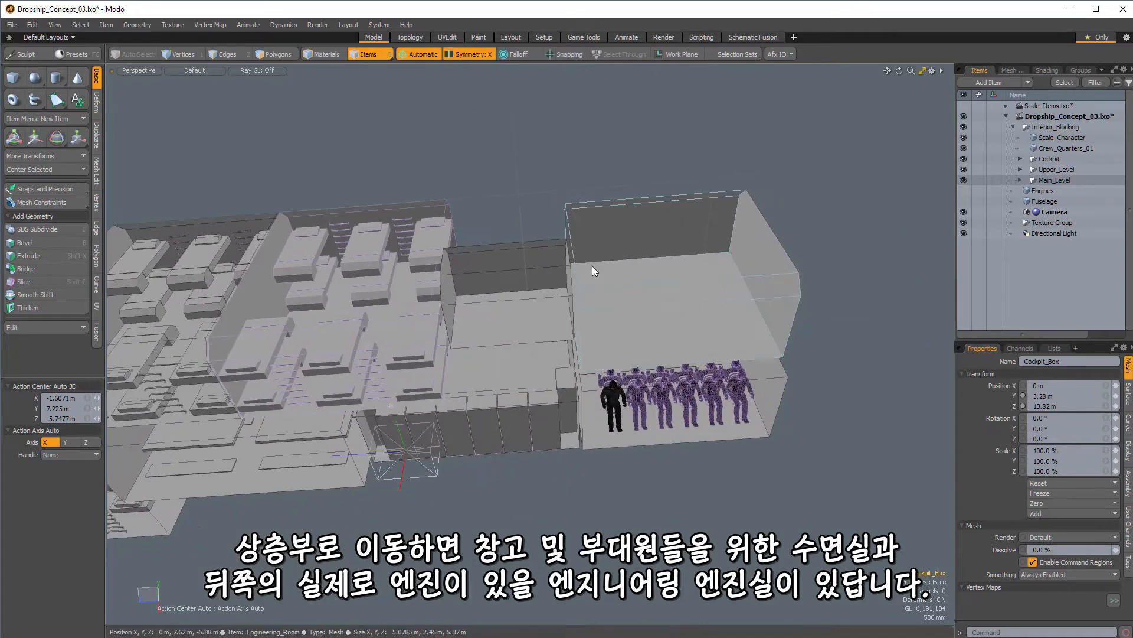
Select the Engineering_Room mesh at the rear of the upper level and view it from the side
click(644, 256)
alt+drag(826, 313, 797, 270)
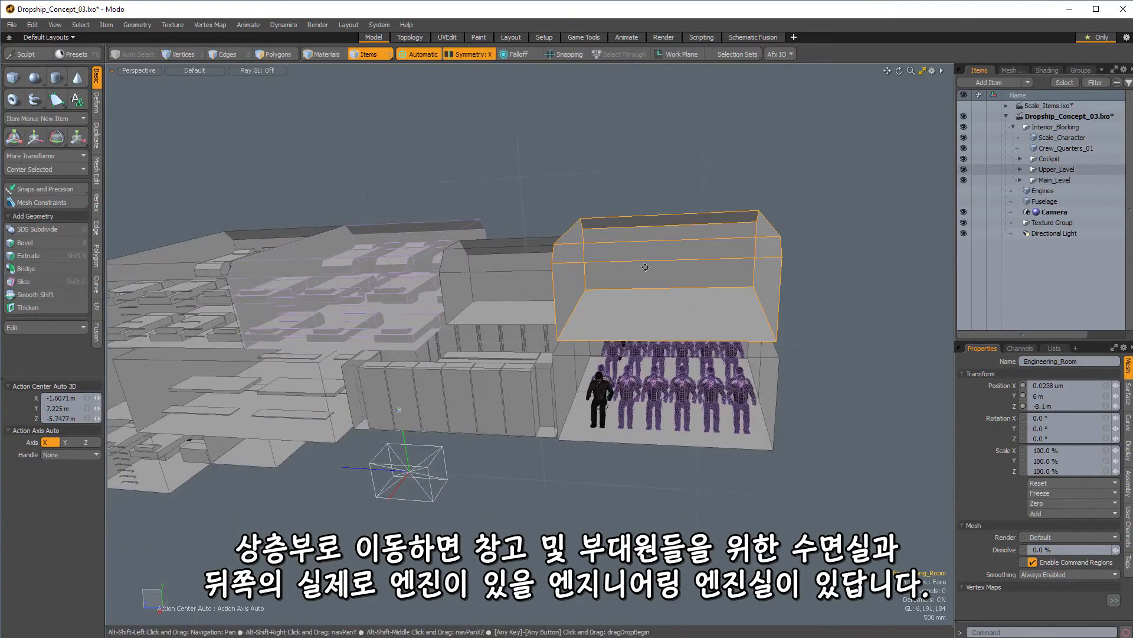
alt+shift+drag(646, 267, 782, 230)
mouse_move(782, 231)
ctrl+alt+mouse_down()
mouse_move(732, 236)
mouse_move(761, 237)
ctrl+alt+mouse_up()
Show the Fuselage again and switch to the four-view layout with top, front and right wireframe views
click(964, 201)
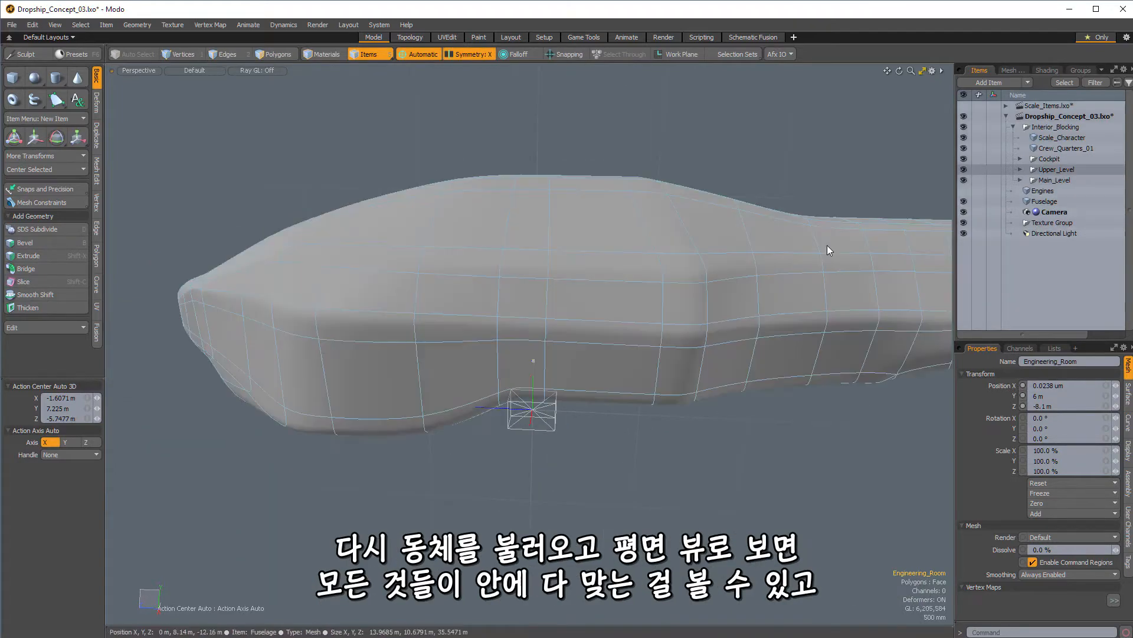
key(ctrl+space)
alt+drag(759, 430, 710, 415)
ctrl+alt+drag(710, 414, 675, 415)
alt+drag(401, 451, 338, 468)
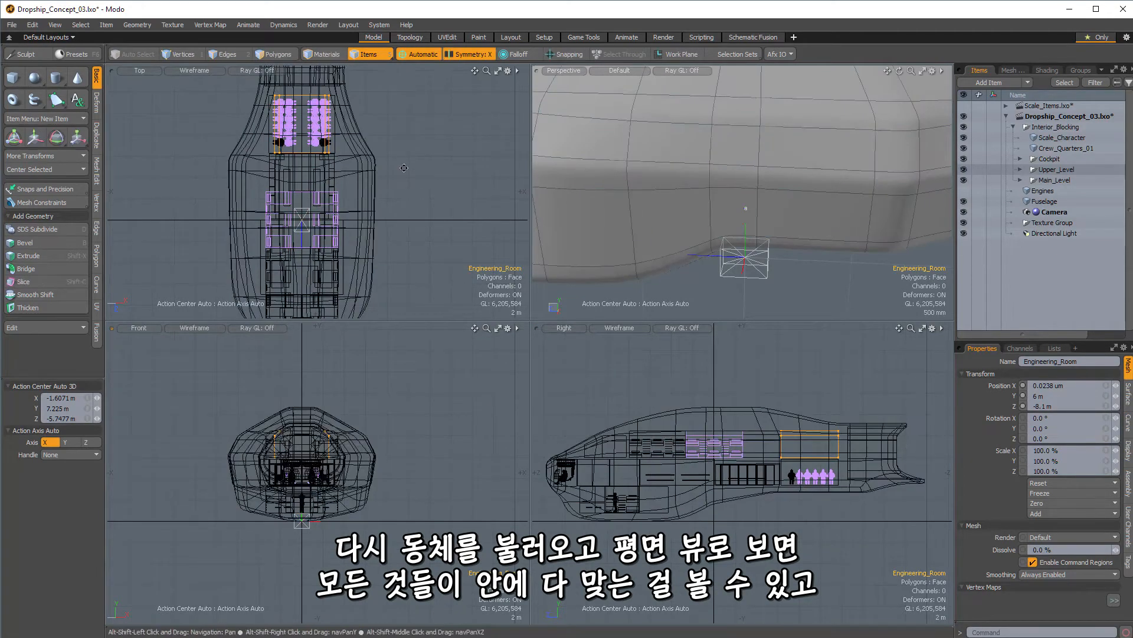
alt+shift+drag(404, 167, 416, 133)
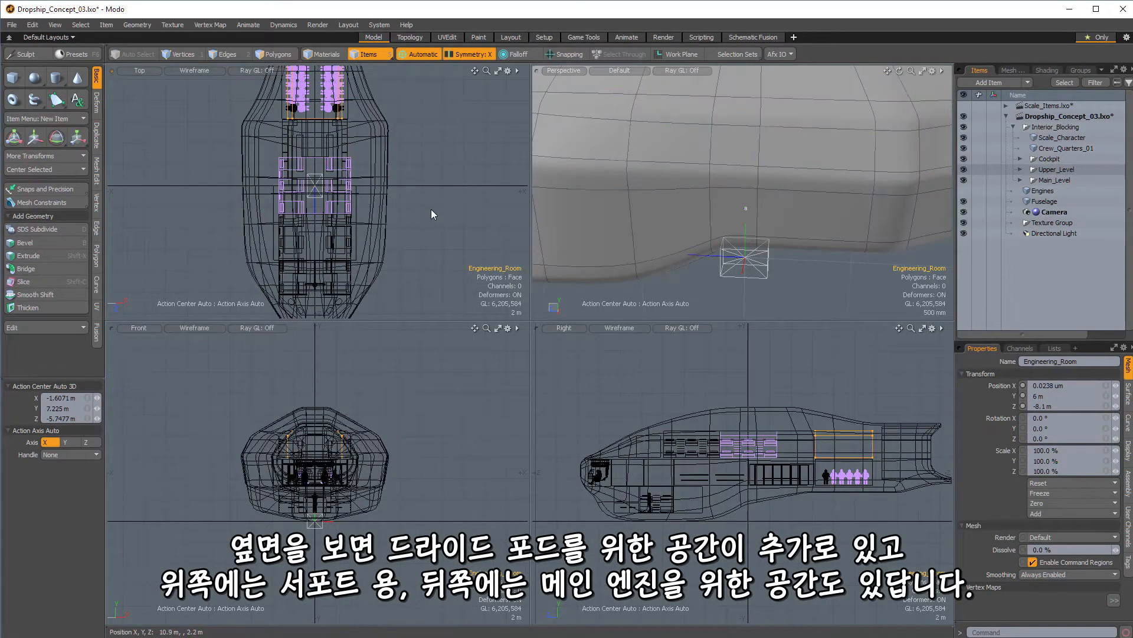
Switch to edge selection and check the interior rooms' fit inside the fuselage in the orthographic views
key(2)
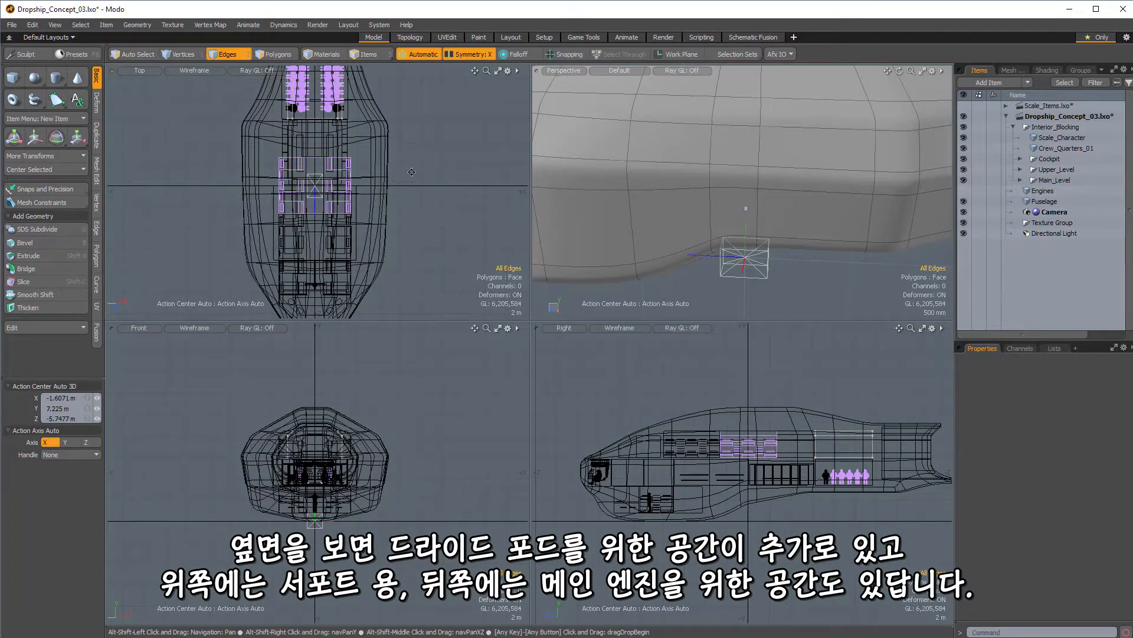
alt+shift+drag(412, 171, 410, 165)
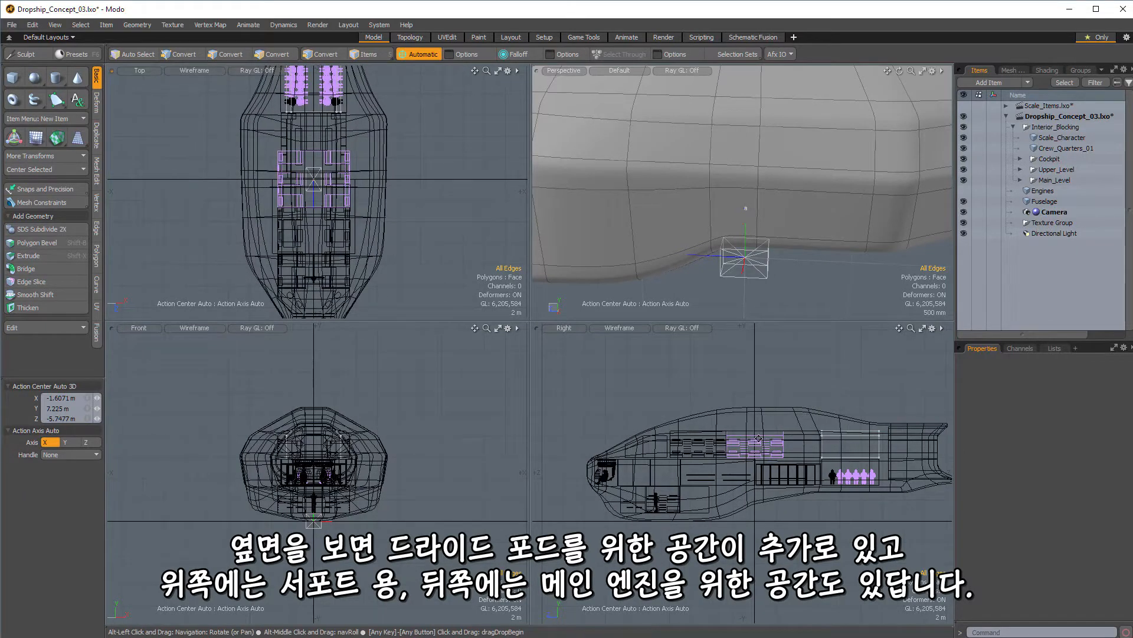
alt+shift+drag(778, 416, 721, 403)
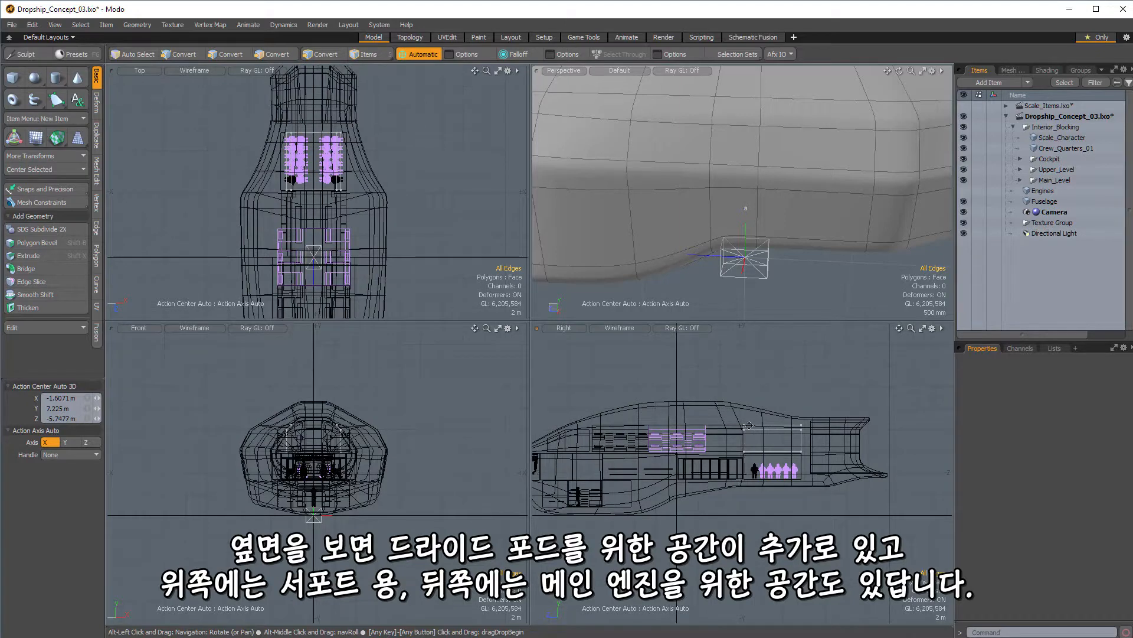
ctrl+alt+drag(828, 441, 807, 472)
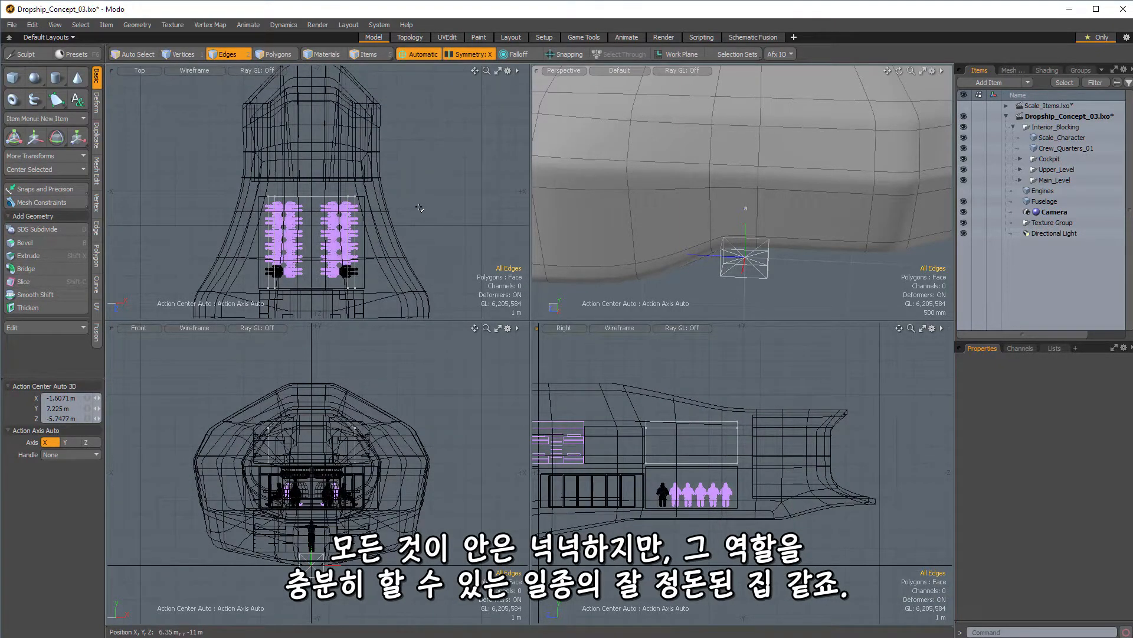
alt+shift+drag(553, 462, 775, 449)
mouse_move(774, 448)
ctrl+alt+mouse_down()
mouse_move(790, 445)
mouse_move(763, 442)
ctrl+alt+mouse_up()
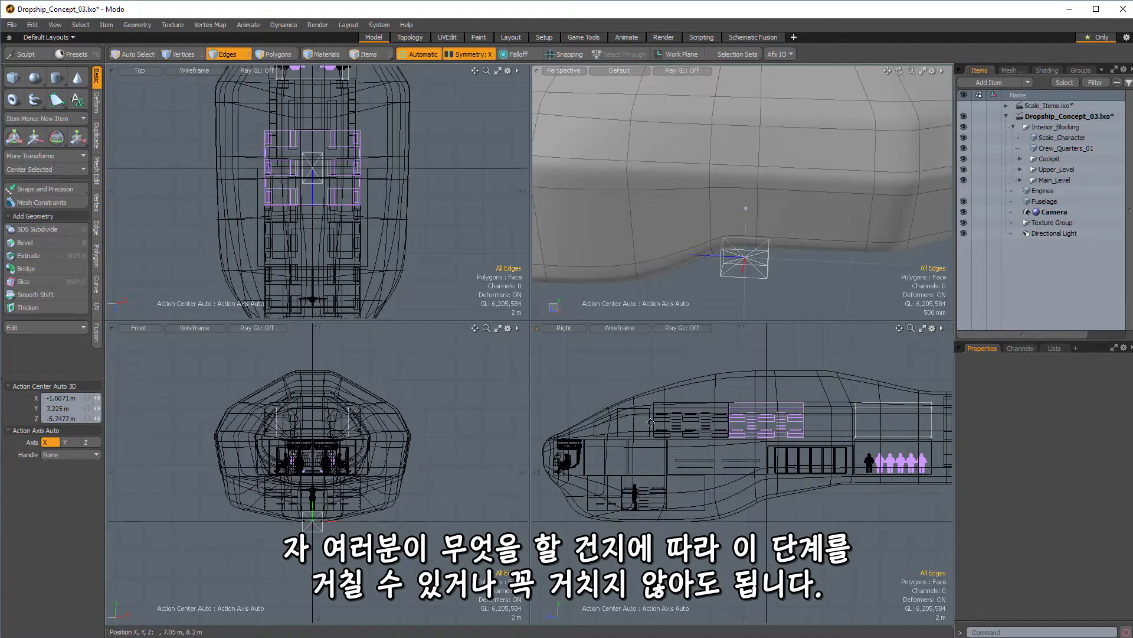
Hide the Fuselage and examine the interior blocking from both sides in the perspective view
click(964, 202)
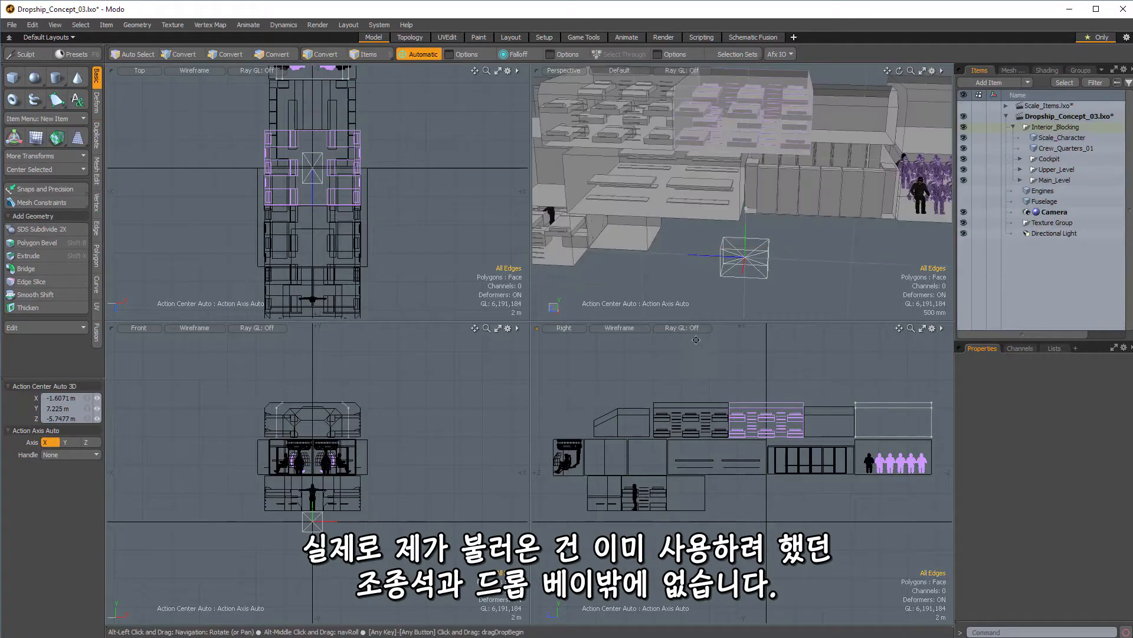
alt+drag(684, 181, 637, 214)
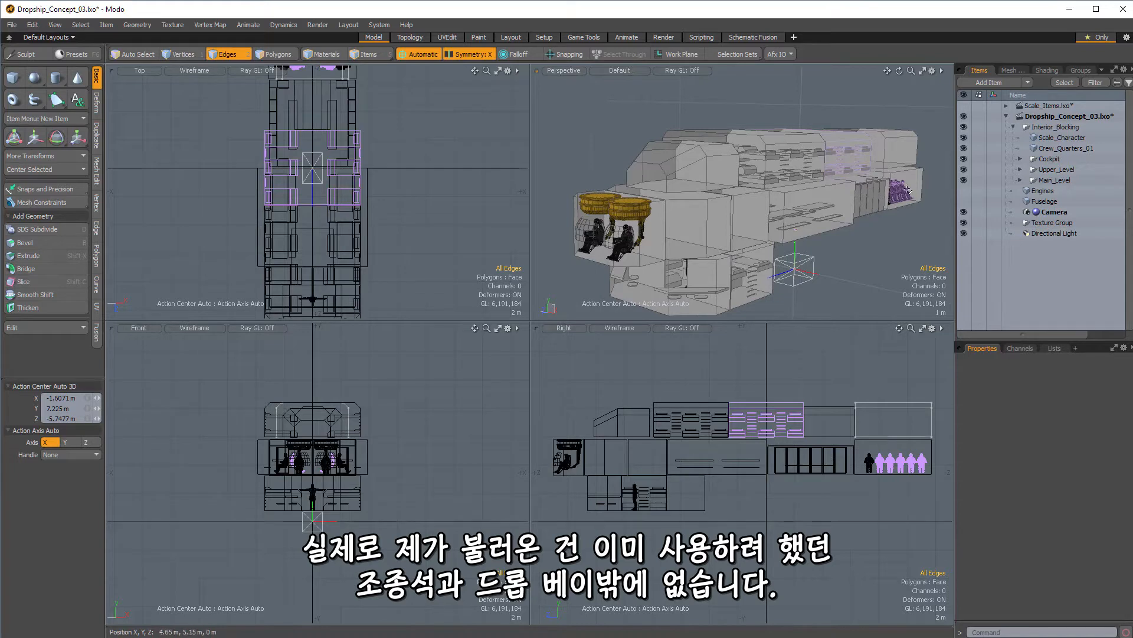
alt+drag(767, 225, 782, 195)
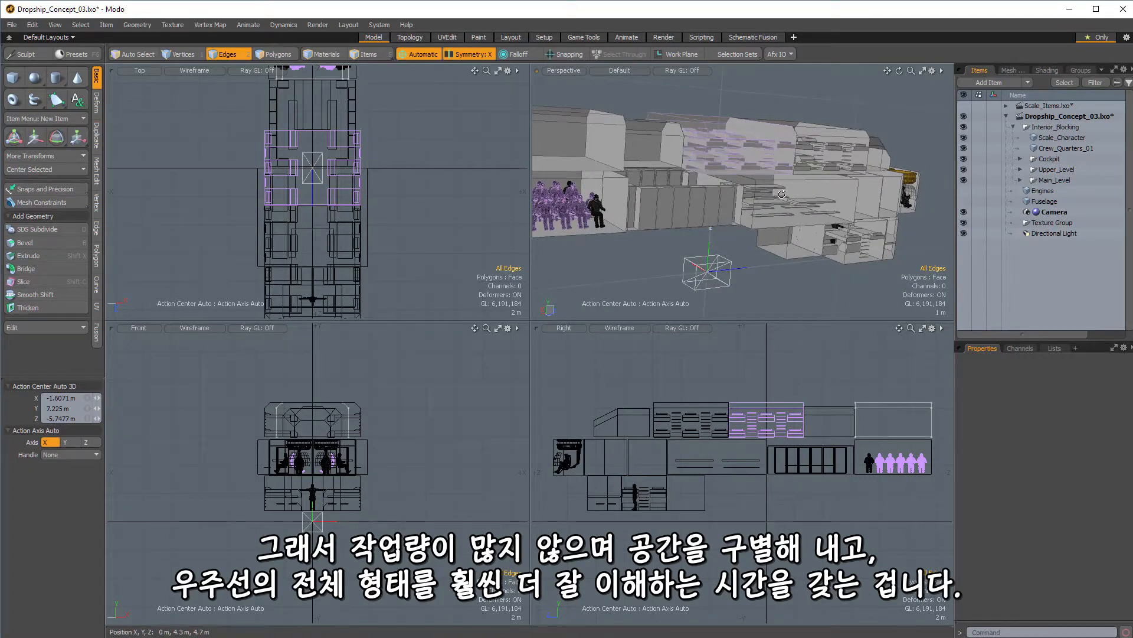
alt+drag(823, 122, 784, 225)
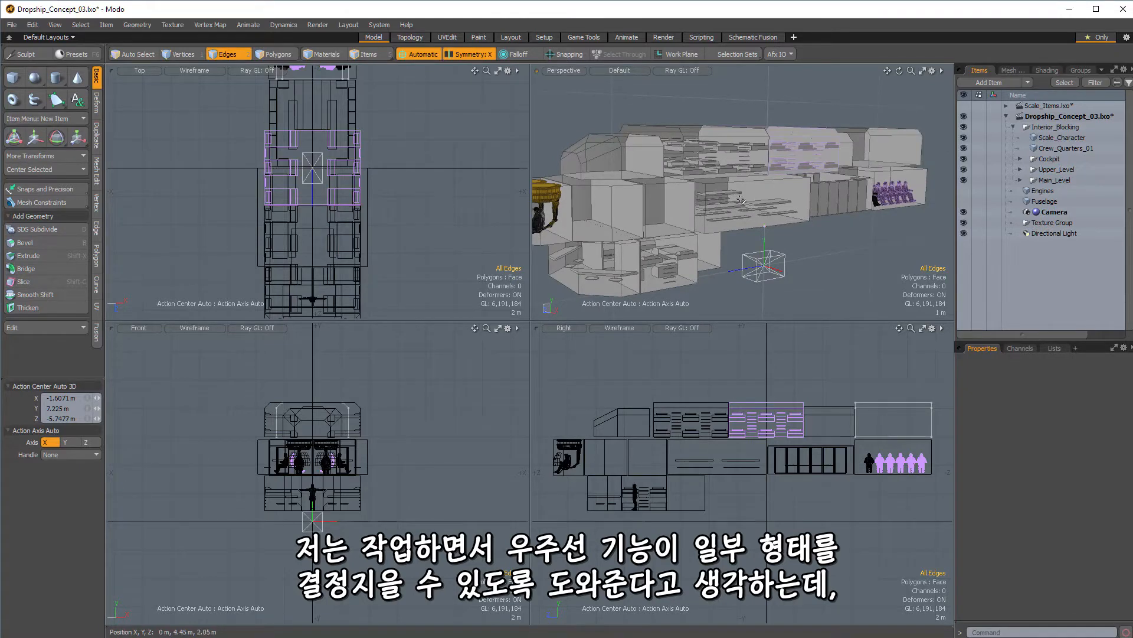
alt+drag(741, 200, 773, 167)
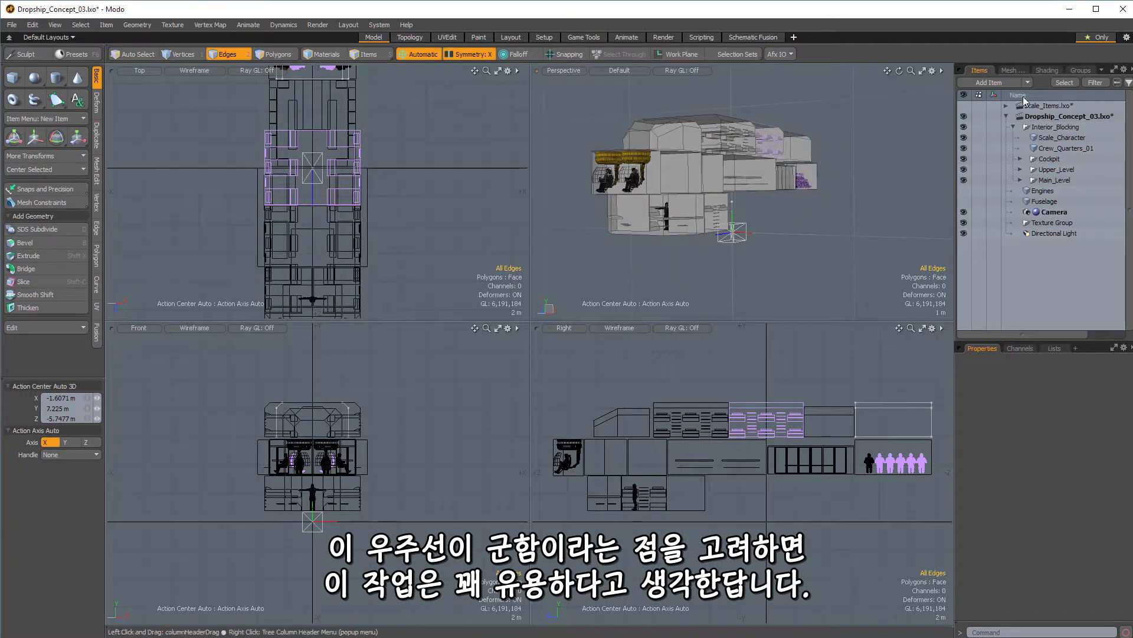
Show the Fuselage again and select the Interior_Blocking group with everything inside it
click(963, 201)
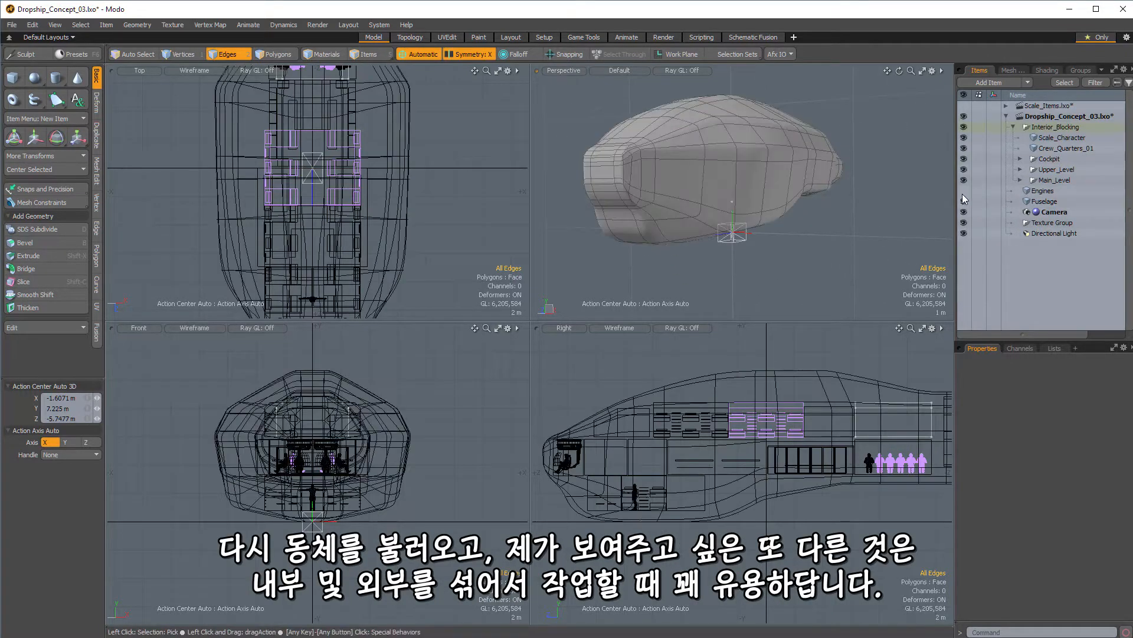
click(1043, 131)
alt+drag(744, 195, 727, 205)
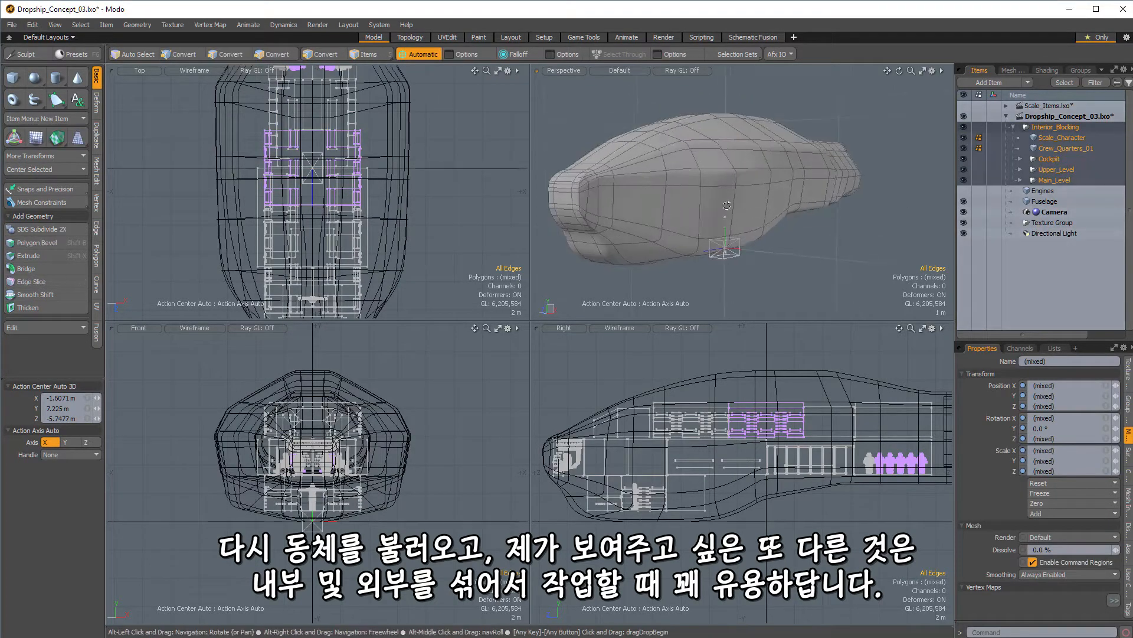
key(2)
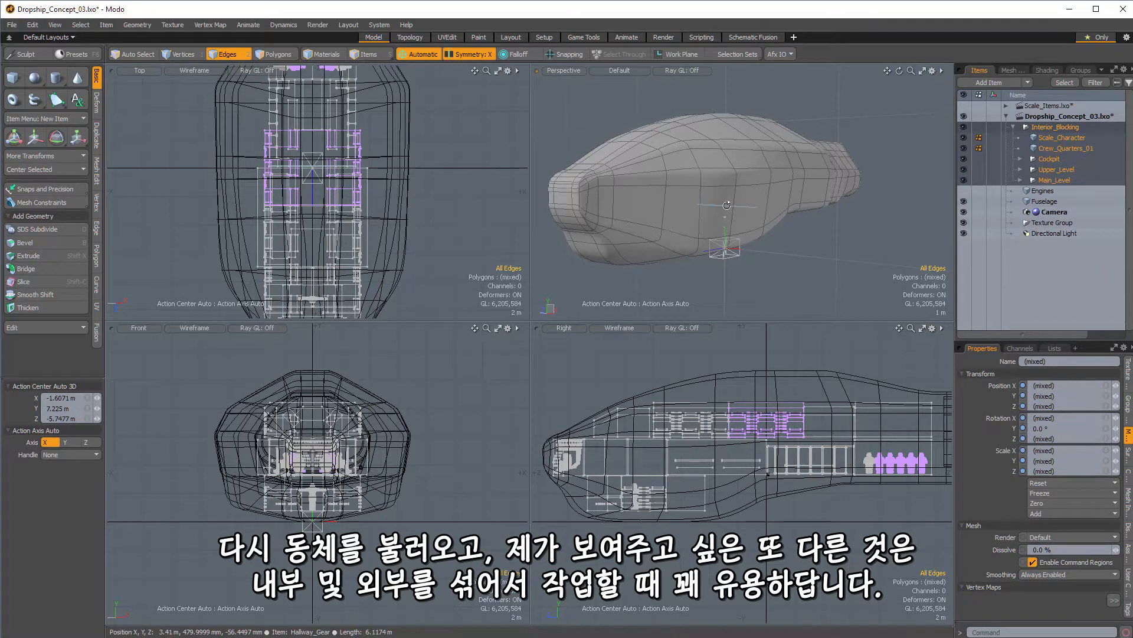
Switch to the Topology layout and inspect the spare space around the interior blocking inside the fuselage from several angles
click(406, 38)
alt+drag(577, 218, 410, 387)
alt+drag(753, 342, 610, 380)
scroll(564, 370, up, 2)
scroll(591, 407, up, 3)
alt+drag(549, 485, 305, 357)
scroll(389, 447, down, 4)
alt+drag(364, 430, 441, 481)
alt+drag(629, 393, 496, 248)
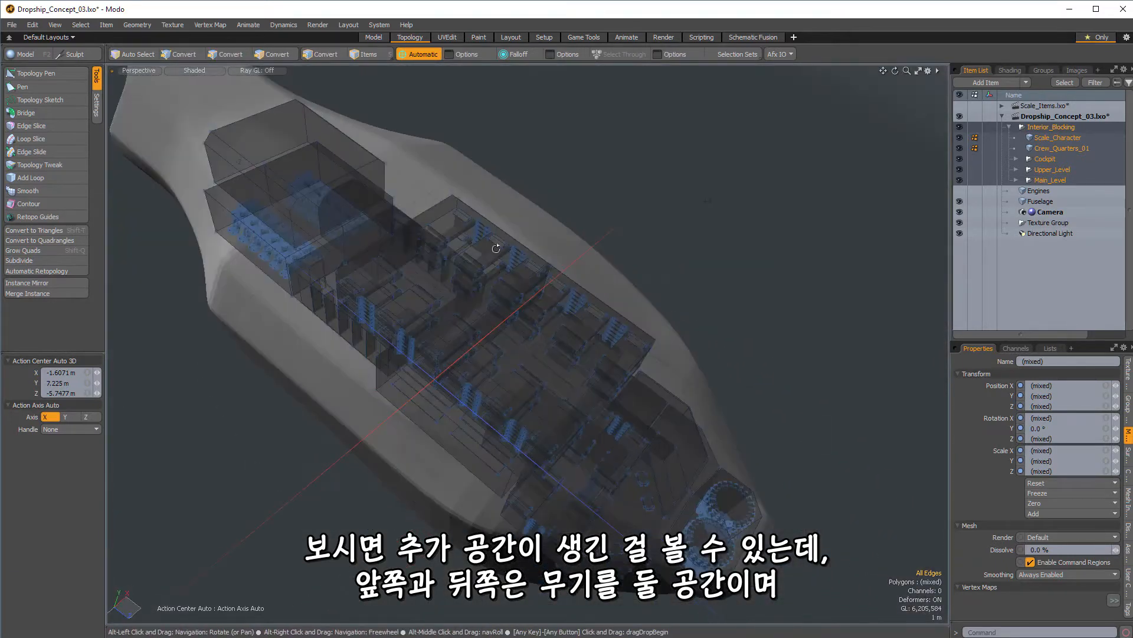
alt+drag(224, 324, 259, 291)
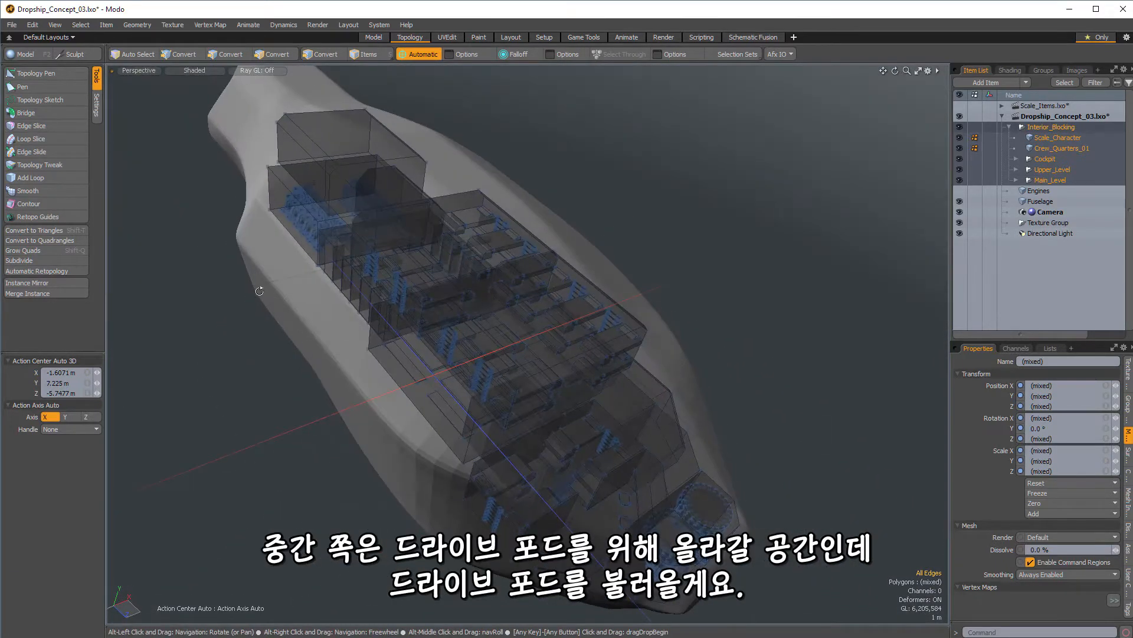
alt+drag(369, 402, 394, 256)
alt+drag(432, 321, 409, 334)
alt+drag(575, 333, 691, 297)
Show the Engines mesh and check the room for the engines from the rear and front of the ship
click(960, 190)
alt+drag(588, 113, 676, 248)
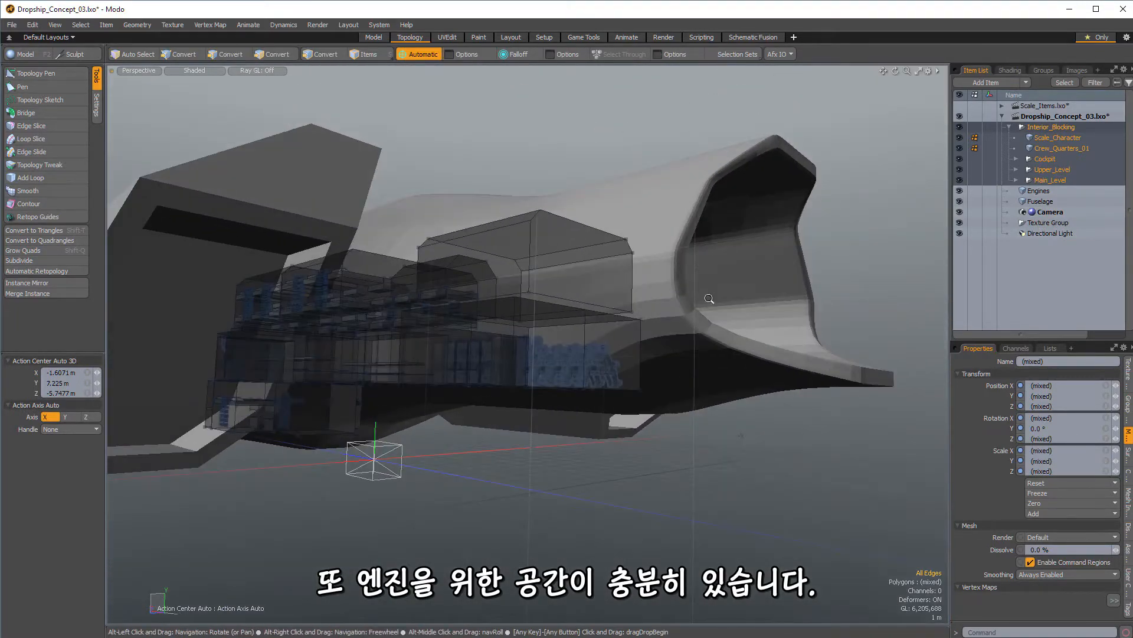
alt+drag(709, 299, 391, 405)
alt+drag(357, 355, 427, 318)
alt+drag(573, 326, 702, 332)
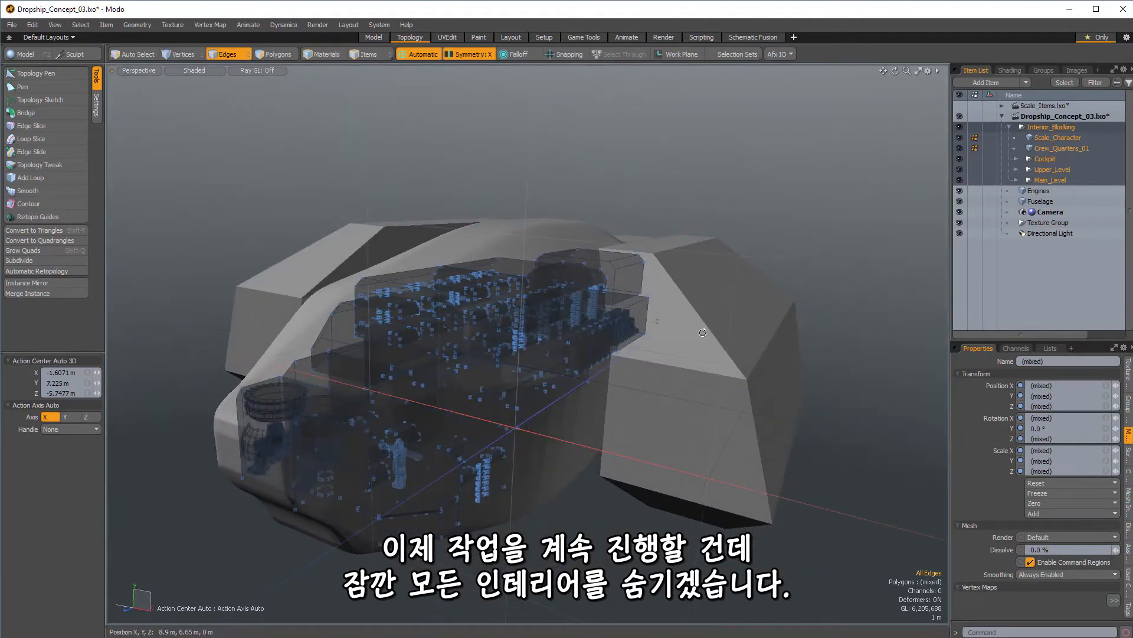
Hide the selected interior blocking and the Engines mesh, leaving only the Fuselage as the visible model
key(h)
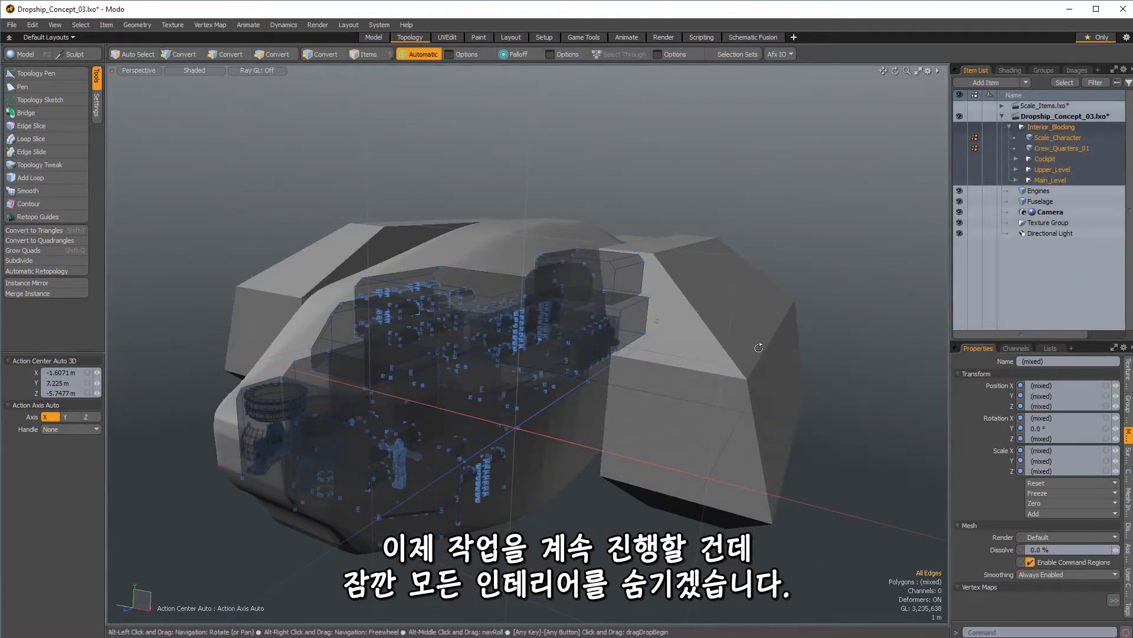
click(1039, 191)
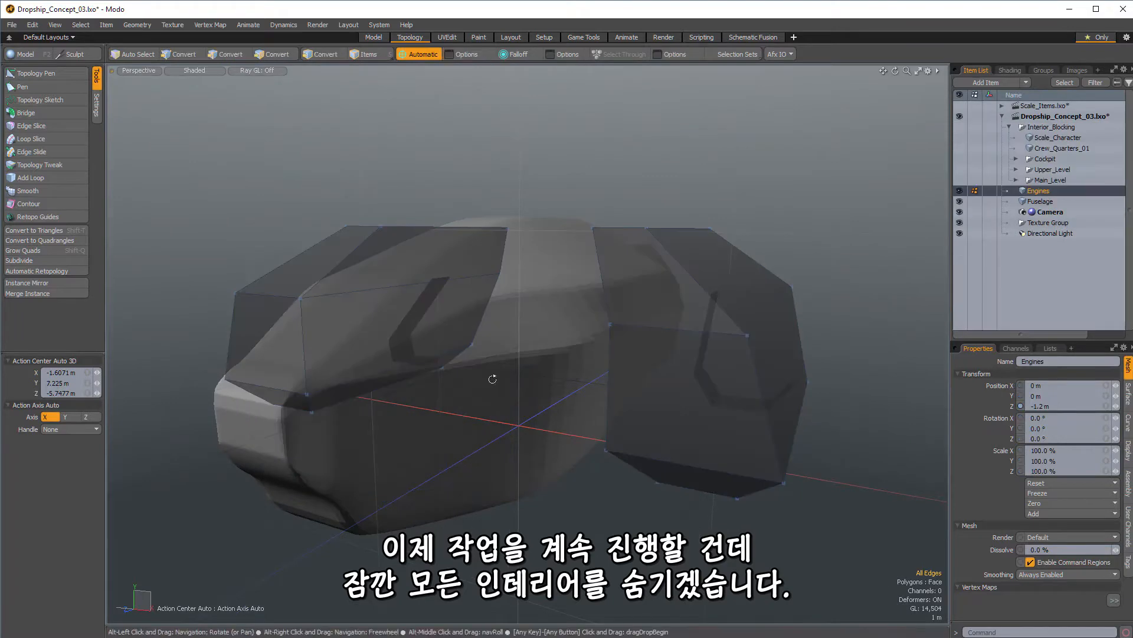
alt+drag(494, 374, 576, 384)
click(961, 191)
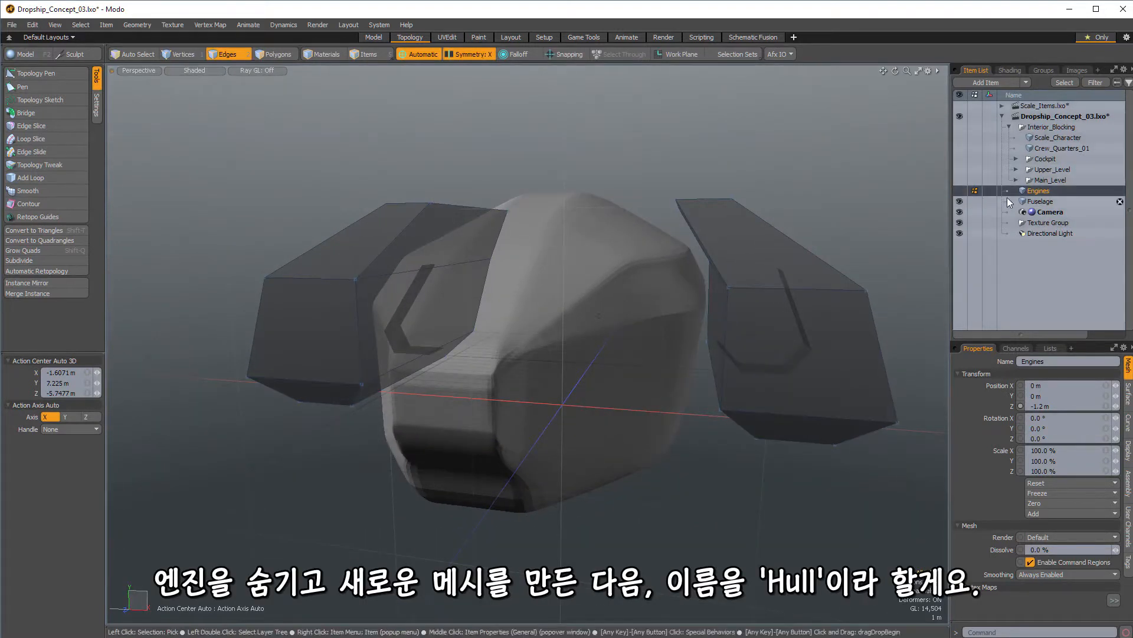
Create a new empty mesh item and name it Hull
click(1031, 202)
key(n)
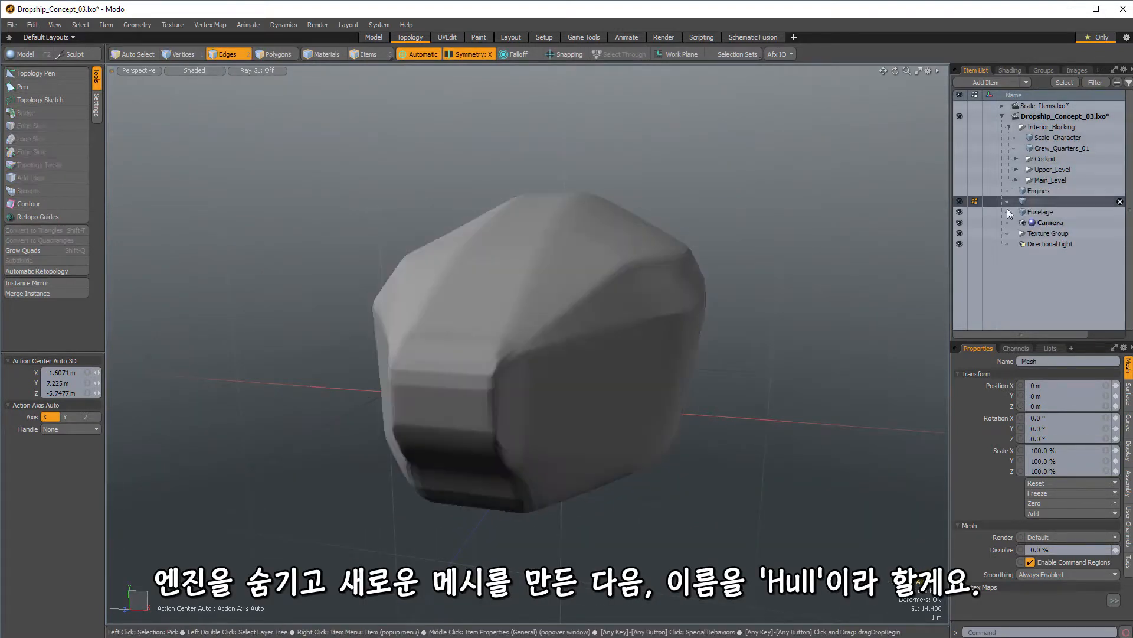
alt+drag(668, 382, 620, 381)
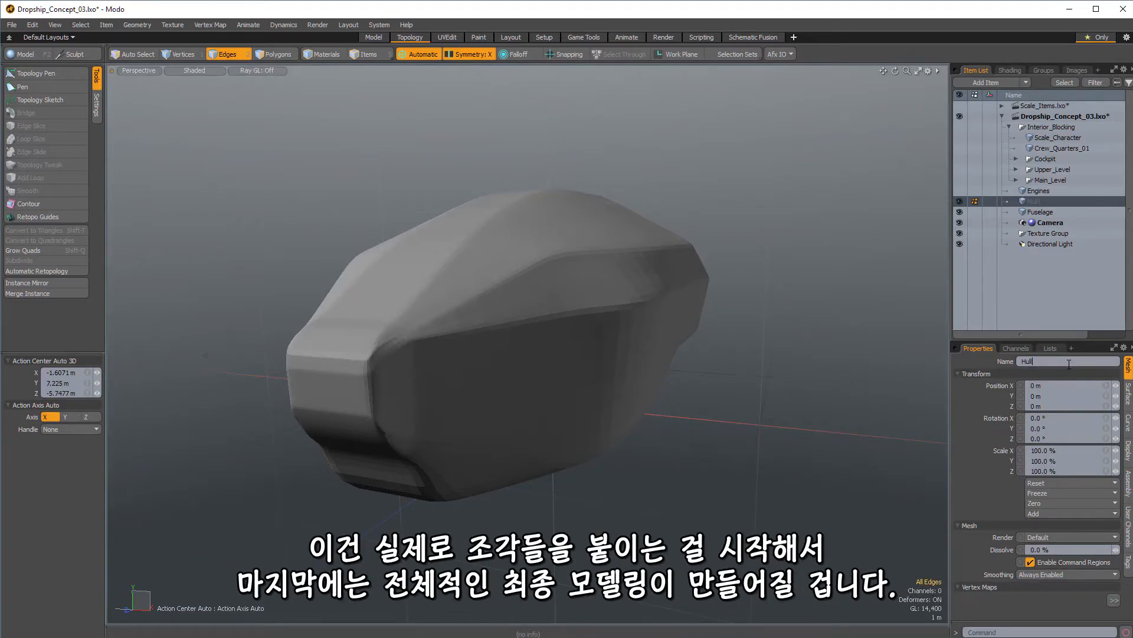
Examine the fuselage's top and side shapes from the front and both sides
alt+drag(596, 330, 544, 418)
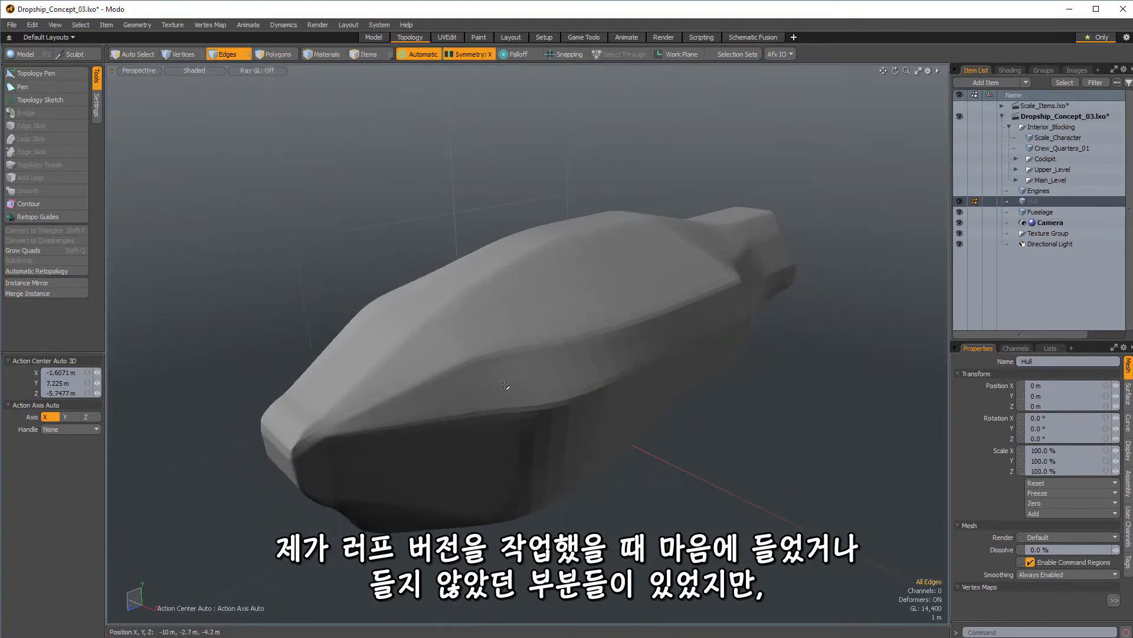
alt+drag(505, 386, 569, 335)
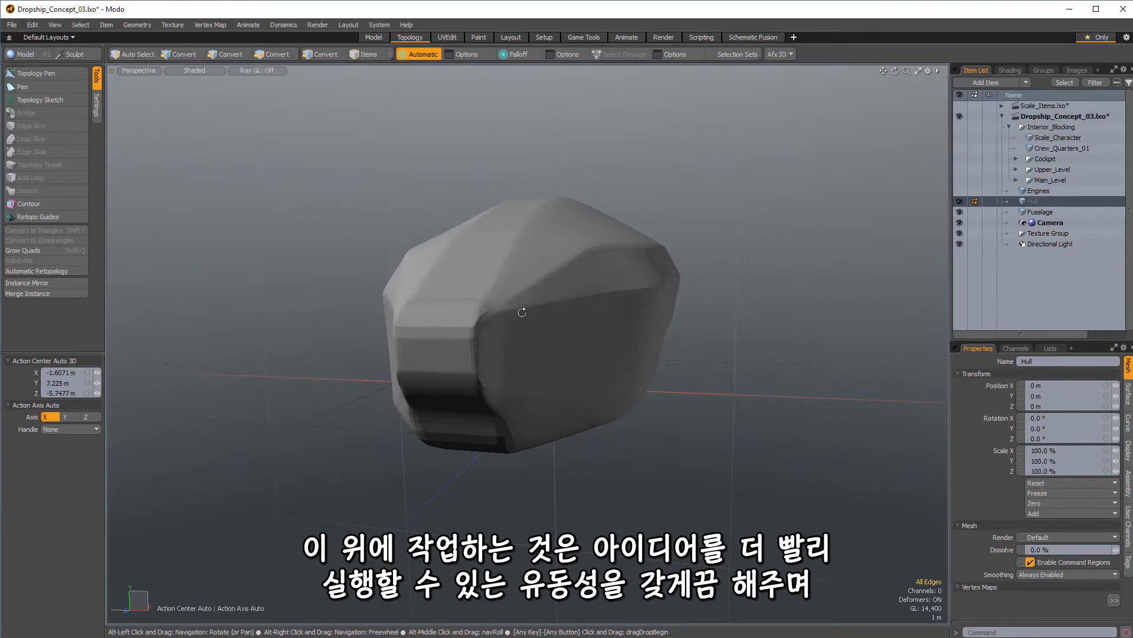
alt+drag(522, 312, 592, 352)
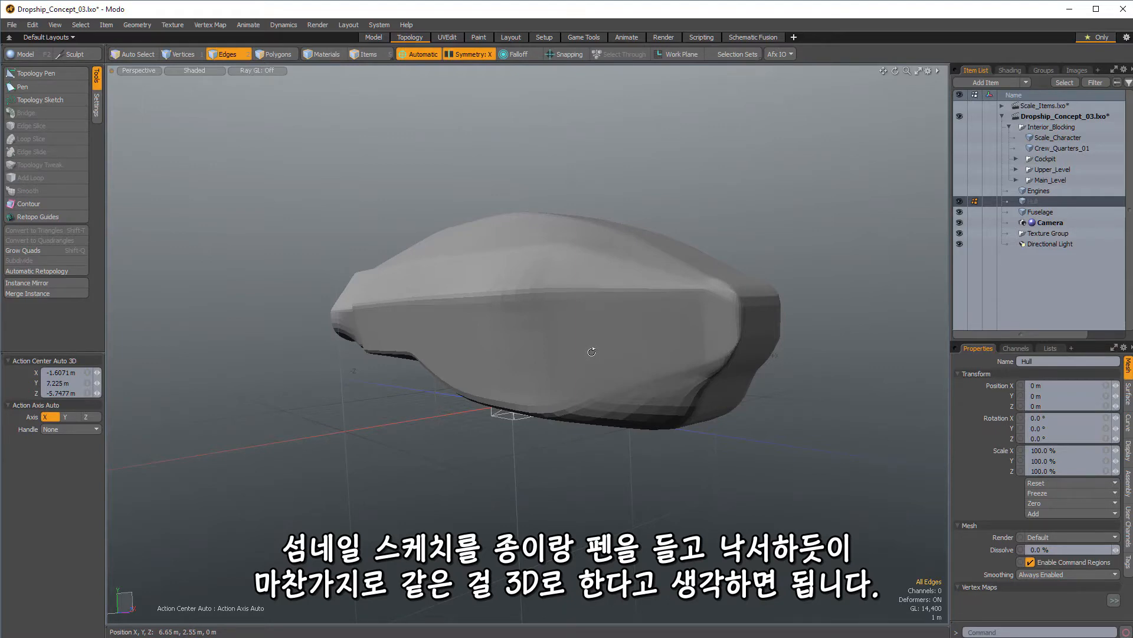
alt+drag(591, 352, 553, 299)
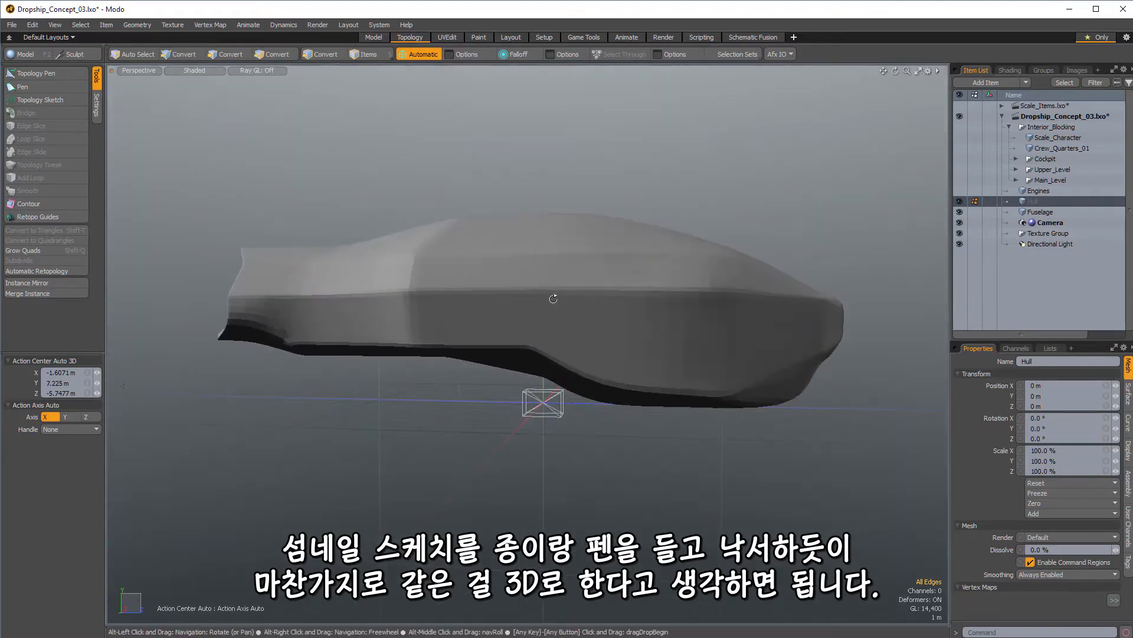
alt+drag(478, 299, 319, 354)
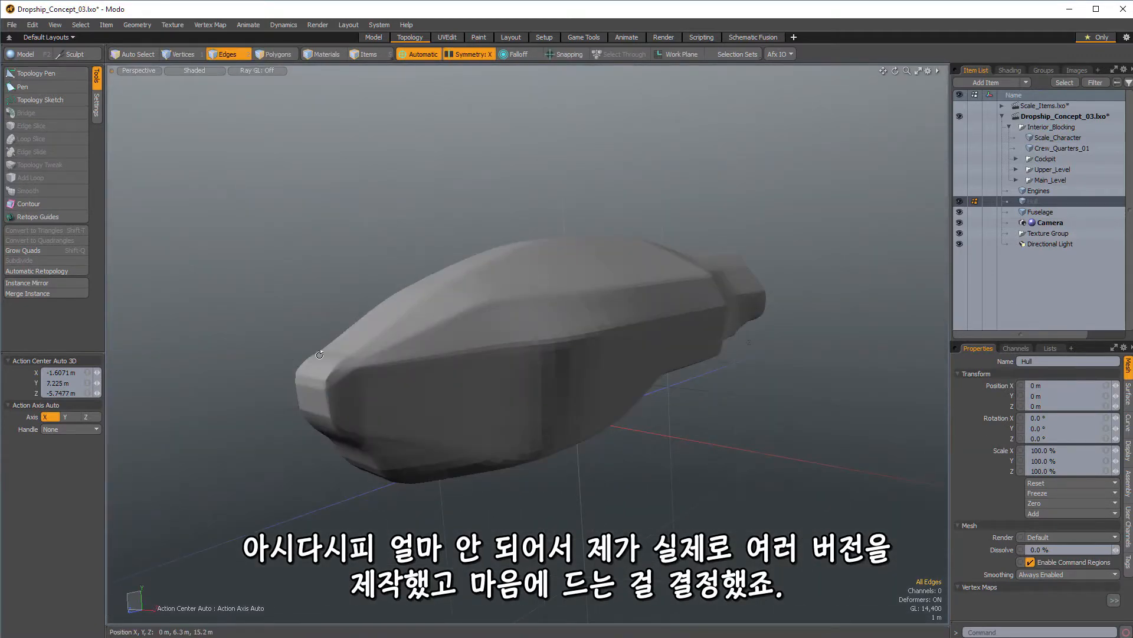
alt+drag(272, 339, 379, 340)
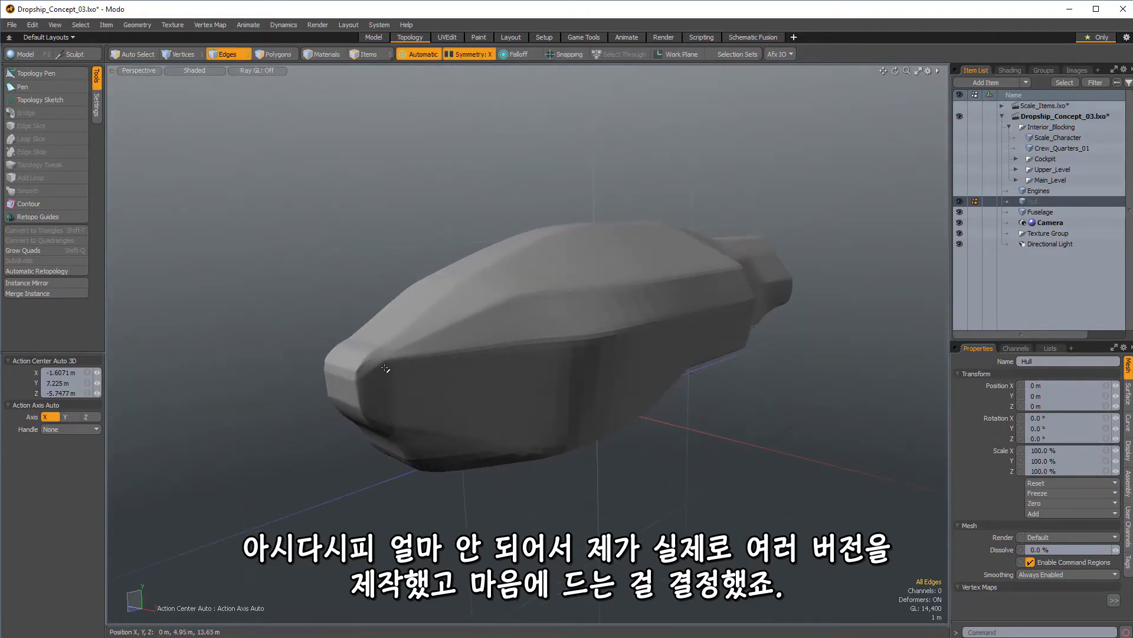
alt+drag(423, 353, 294, 348)
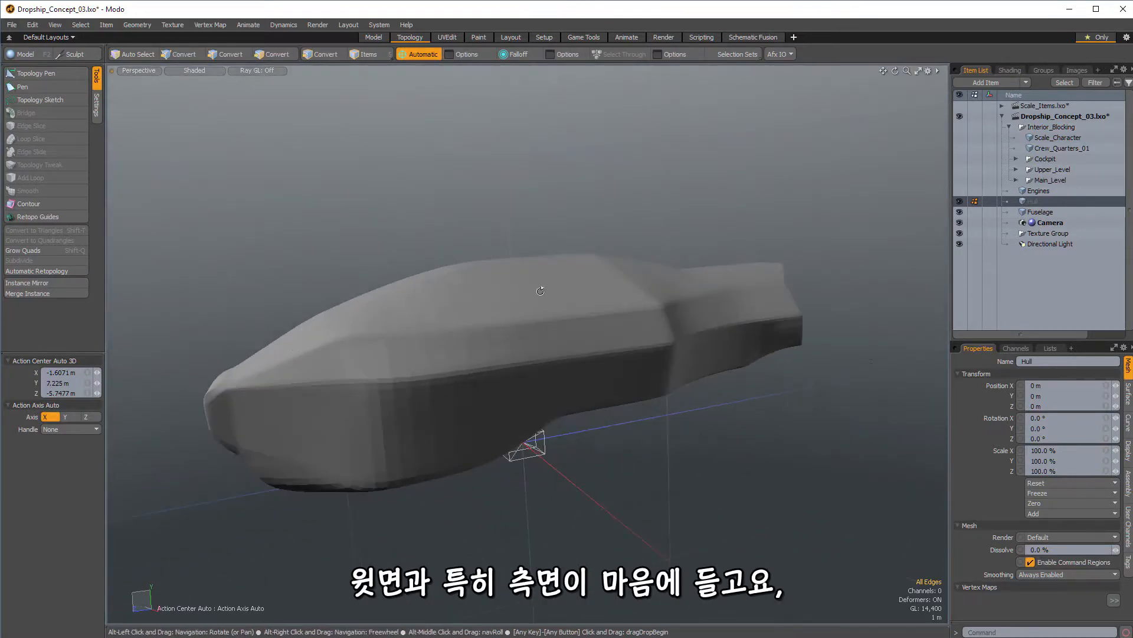
alt+drag(607, 324, 620, 281)
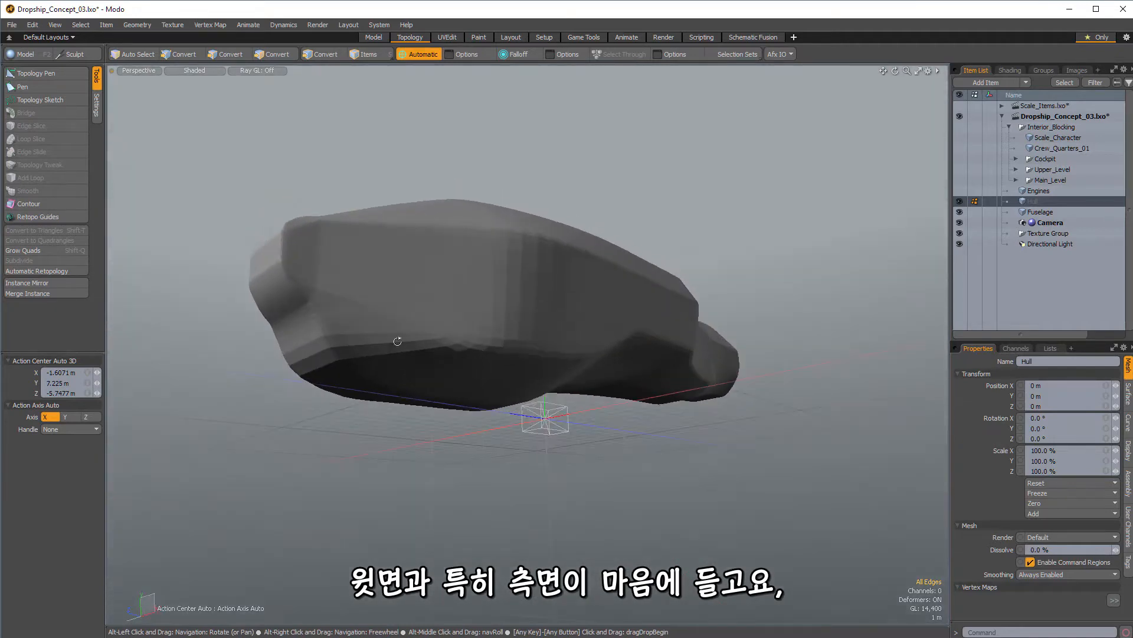
Examine the curved underside and rear opening of the fuselage for areas to reshape in the final hull
scroll(364, 332, up, 3)
alt+drag(364, 331, 331, 328)
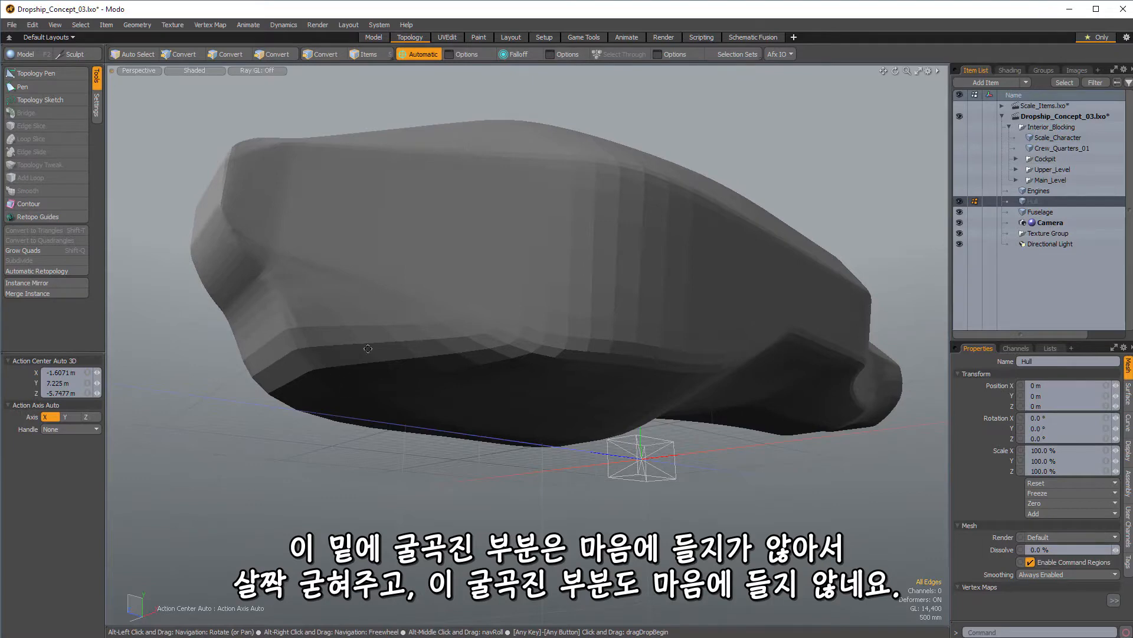
alt+drag(368, 348, 259, 366)
alt+drag(560, 347, 582, 302)
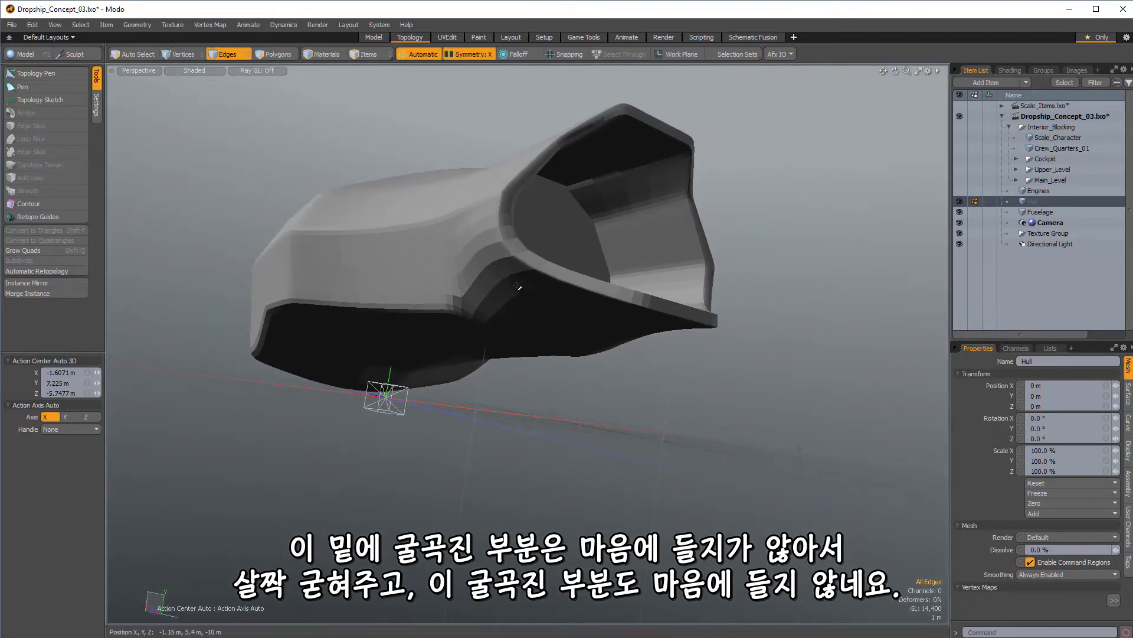
alt+drag(503, 254, 574, 353)
alt+drag(452, 278, 345, 79)
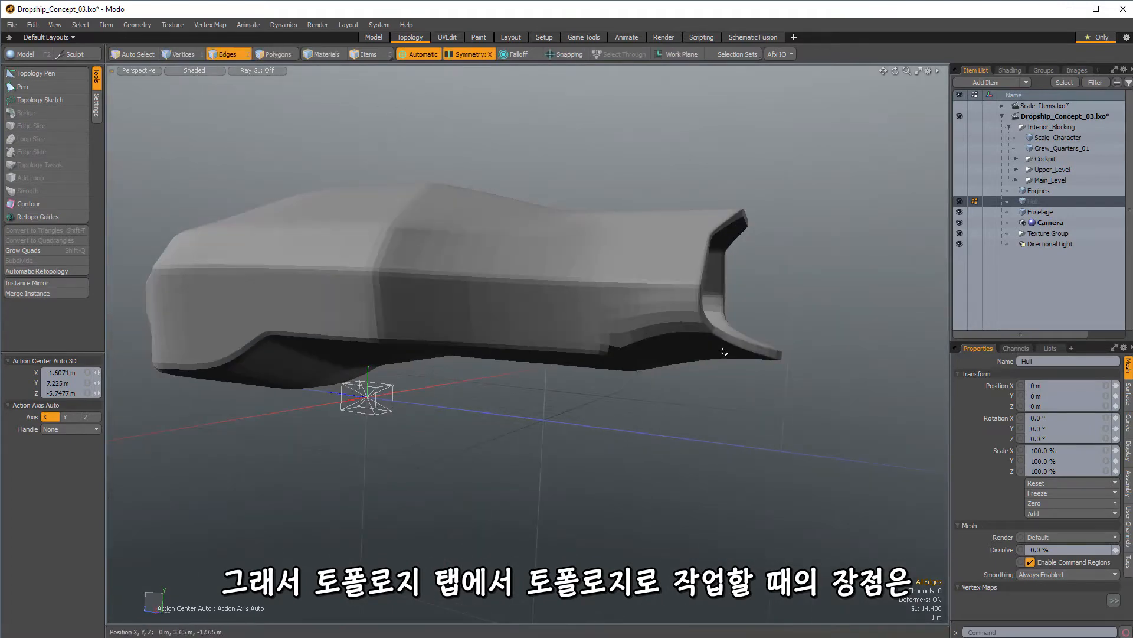
alt+drag(705, 356, 575, 310)
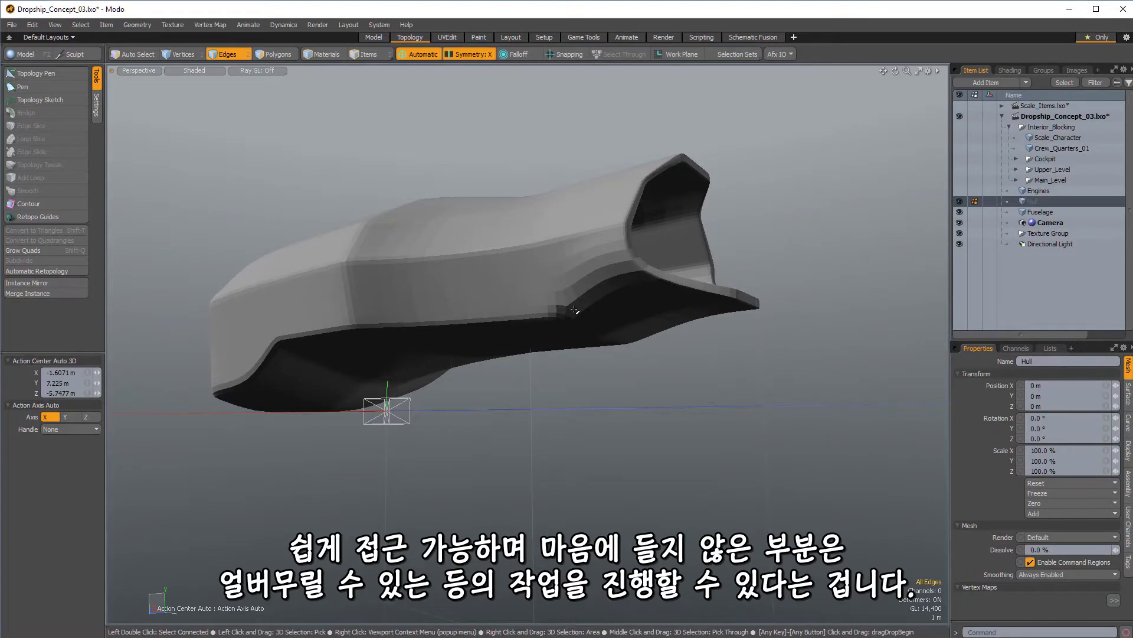
alt+drag(575, 310, 331, 330)
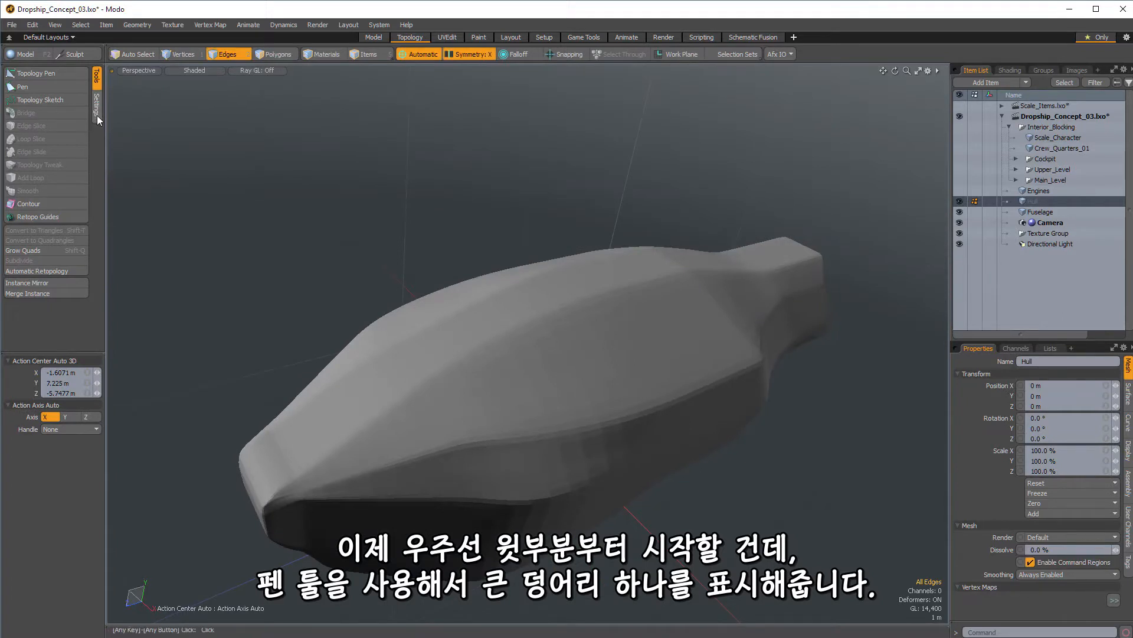
Draw a four-sided panel with the Pen tool on the fuselage's upper side ahead of the tail, and adjust its corners along the edges
alt+drag(549, 313, 779, 355)
alt+drag(452, 314, 701, 316)
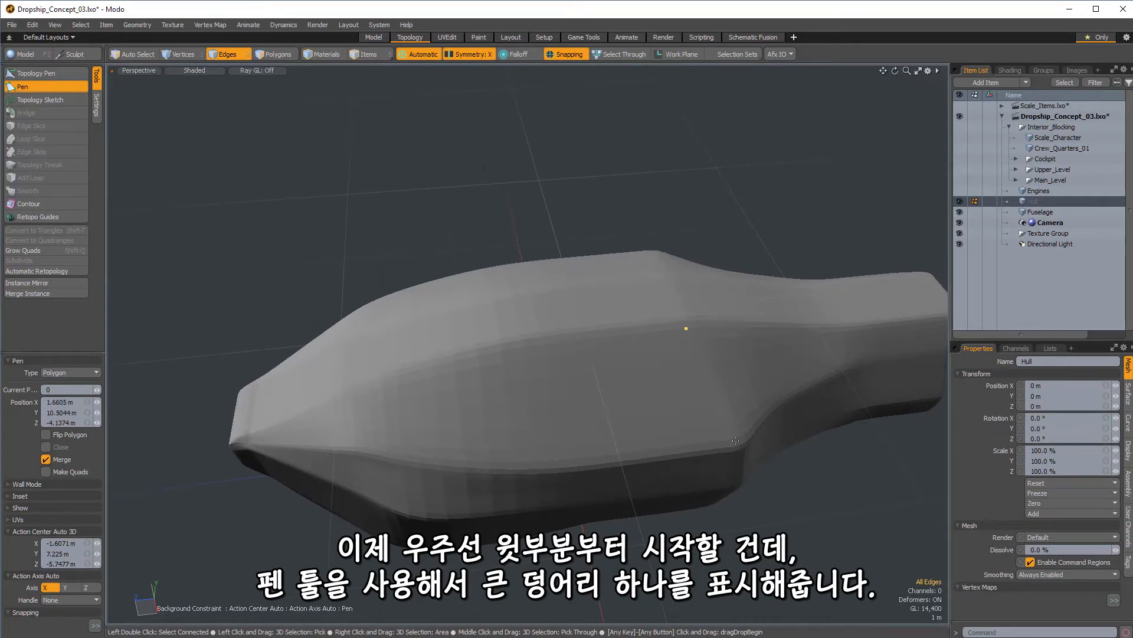
click(598, 458)
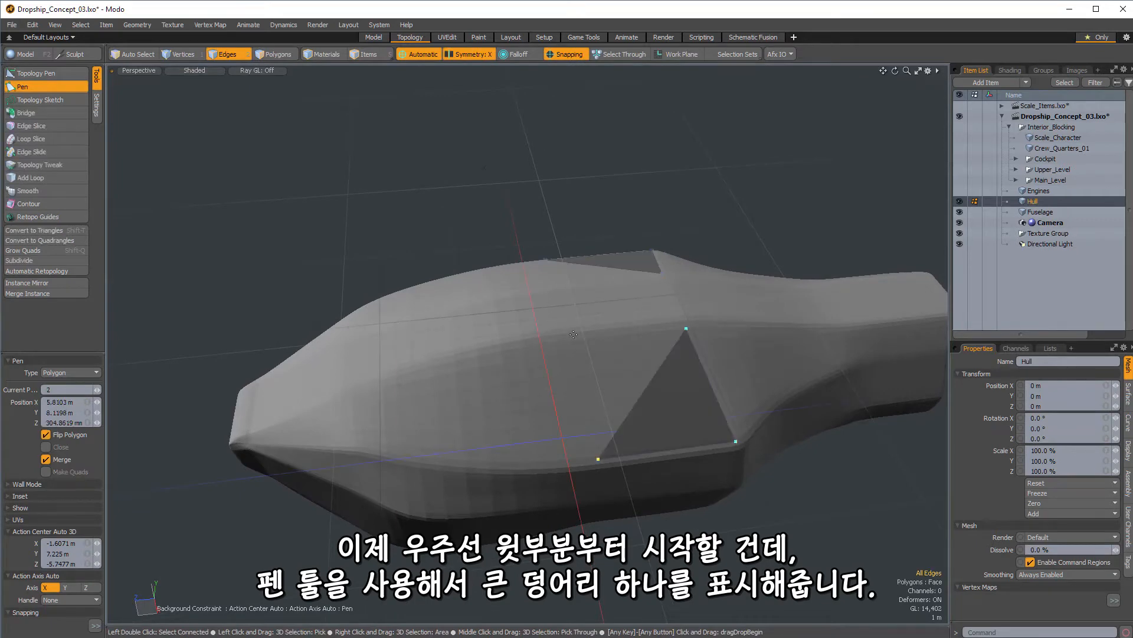
click(569, 339)
drag(555, 340, 526, 340)
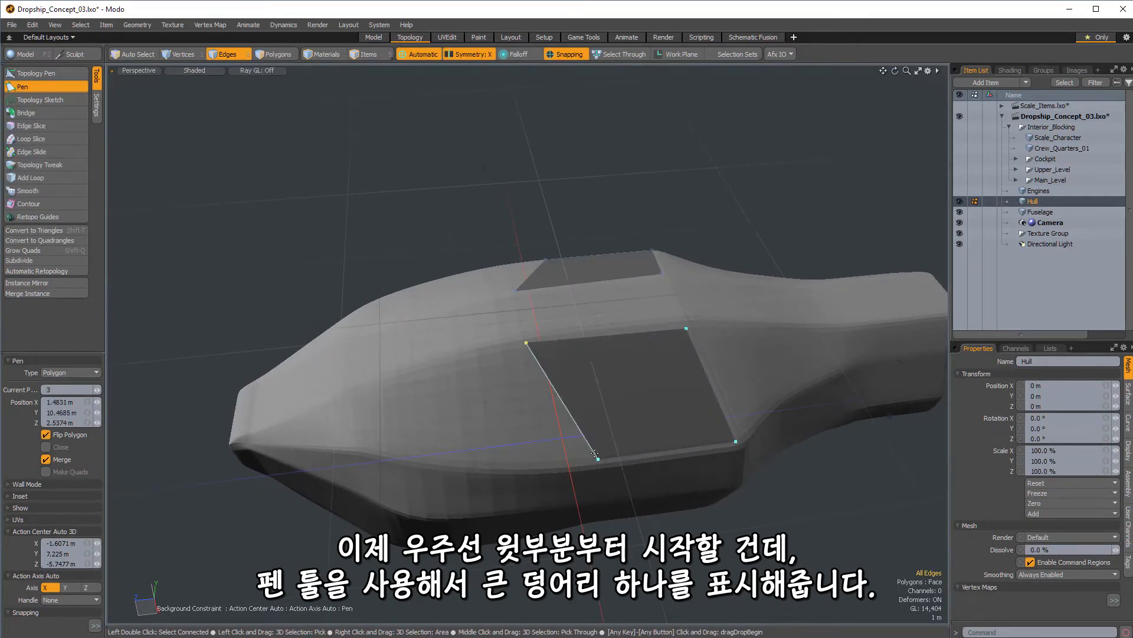
alt+drag(558, 452, 459, 365)
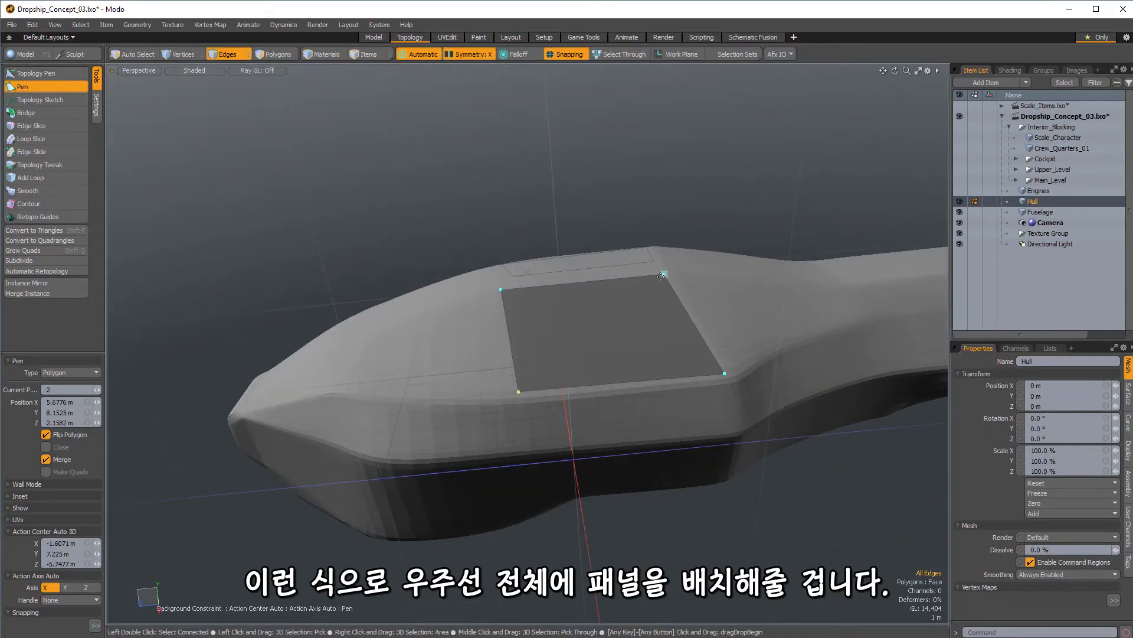
alt+drag(668, 277, 463, 254)
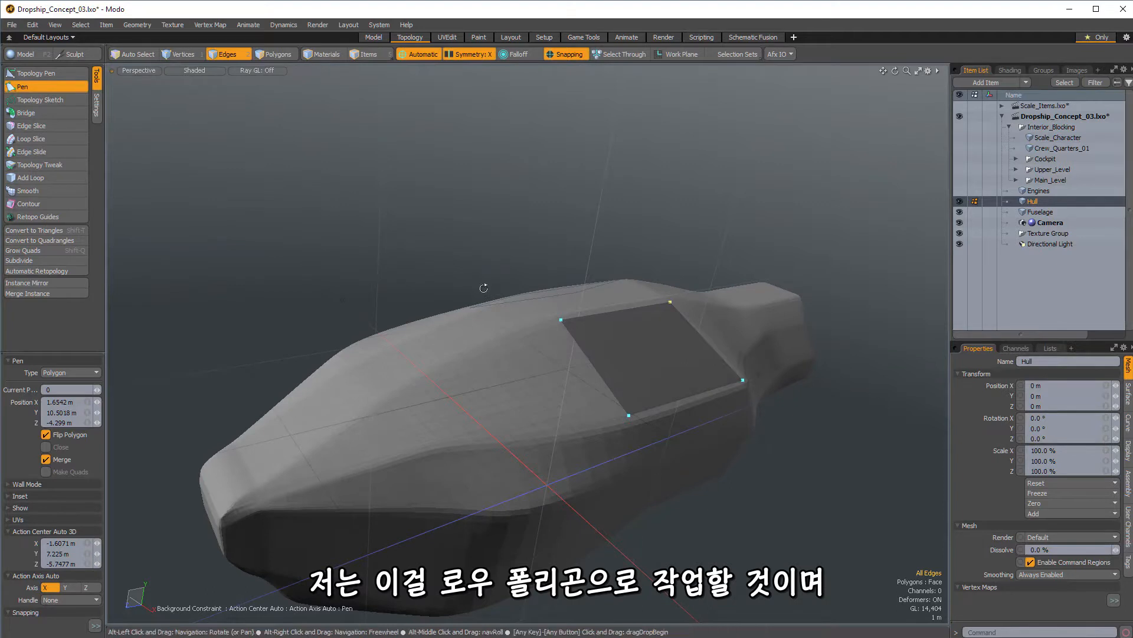
Extend the hull panel forward with the Topology Pen and align the new panel's lower corners along the fuselage's side edge
alt+drag(483, 288, 517, 357)
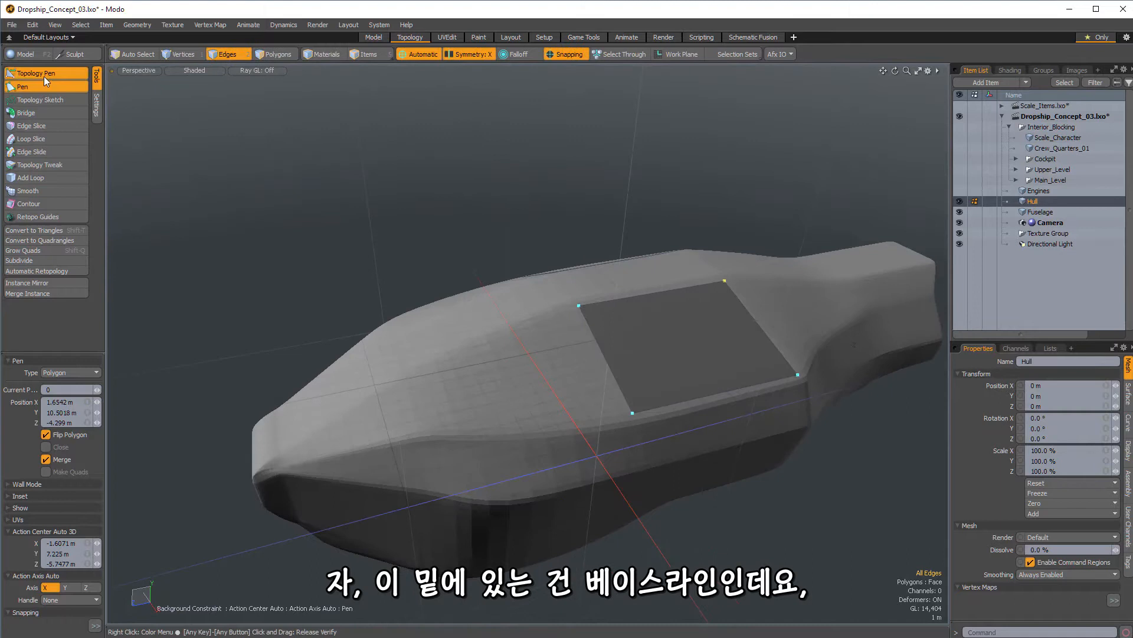
click(46, 81)
alt+drag(519, 330, 536, 502)
alt+drag(607, 397, 577, 334)
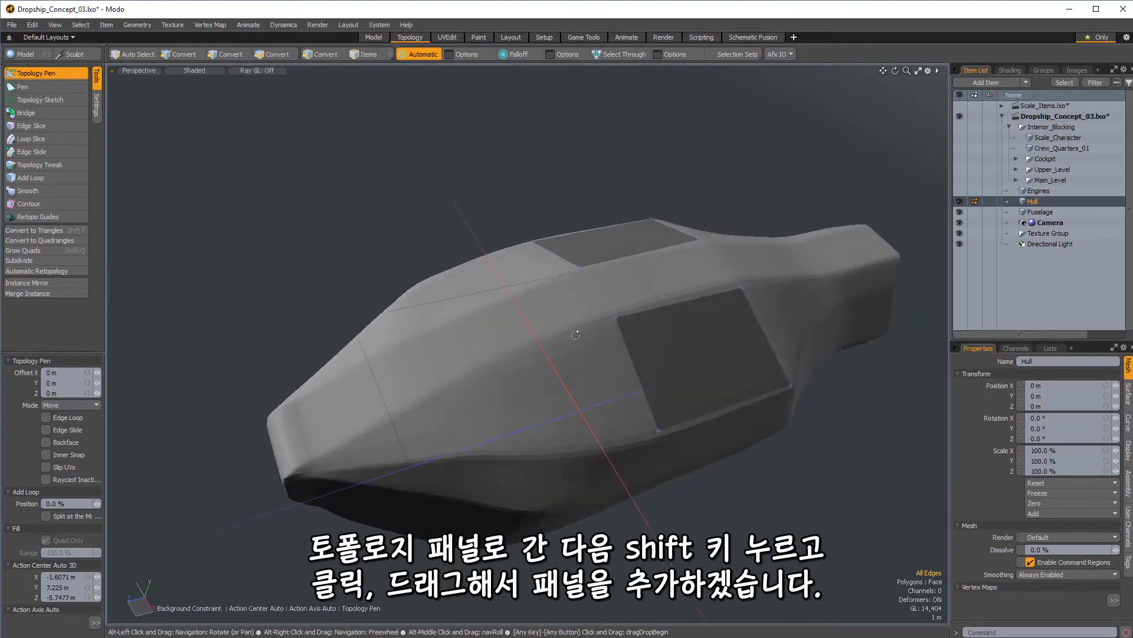
shift+drag(644, 375, 570, 390)
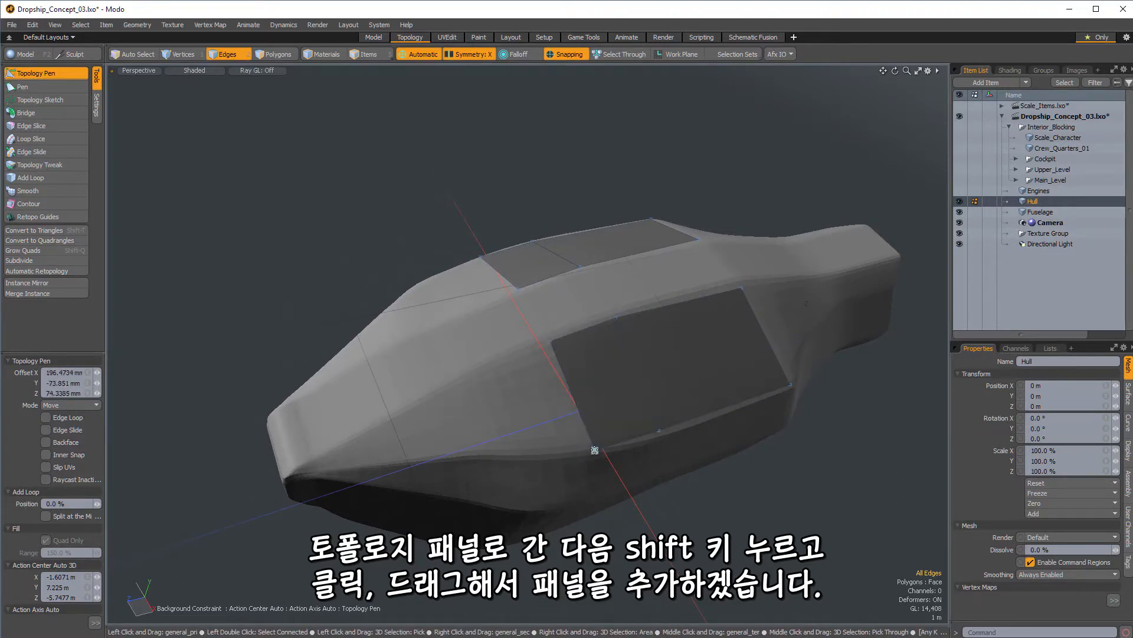
alt+drag(595, 450, 617, 361)
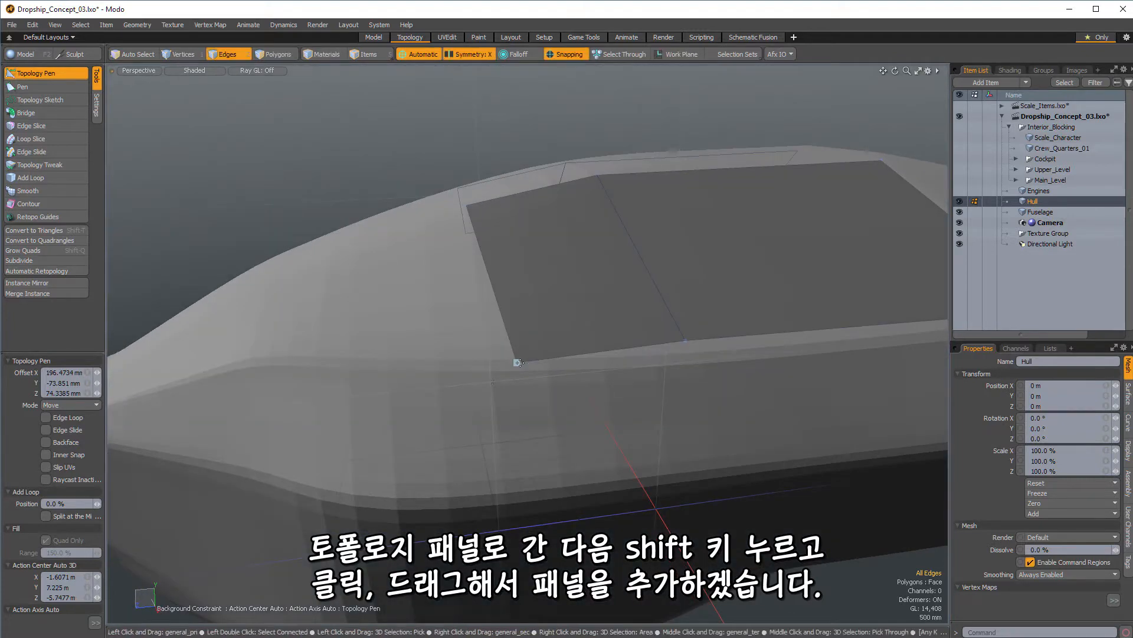
drag(684, 341, 687, 349)
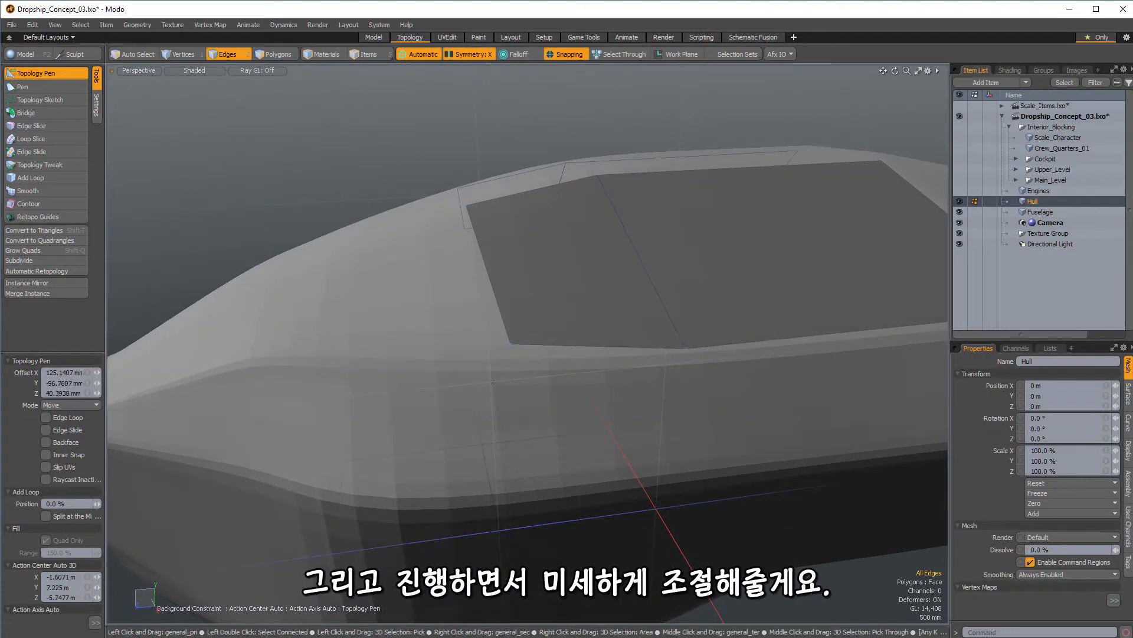
Extend the upper edges of the side panels inward across the roof and join the mirrored halves at the centreline
alt+drag(513, 347, 608, 439)
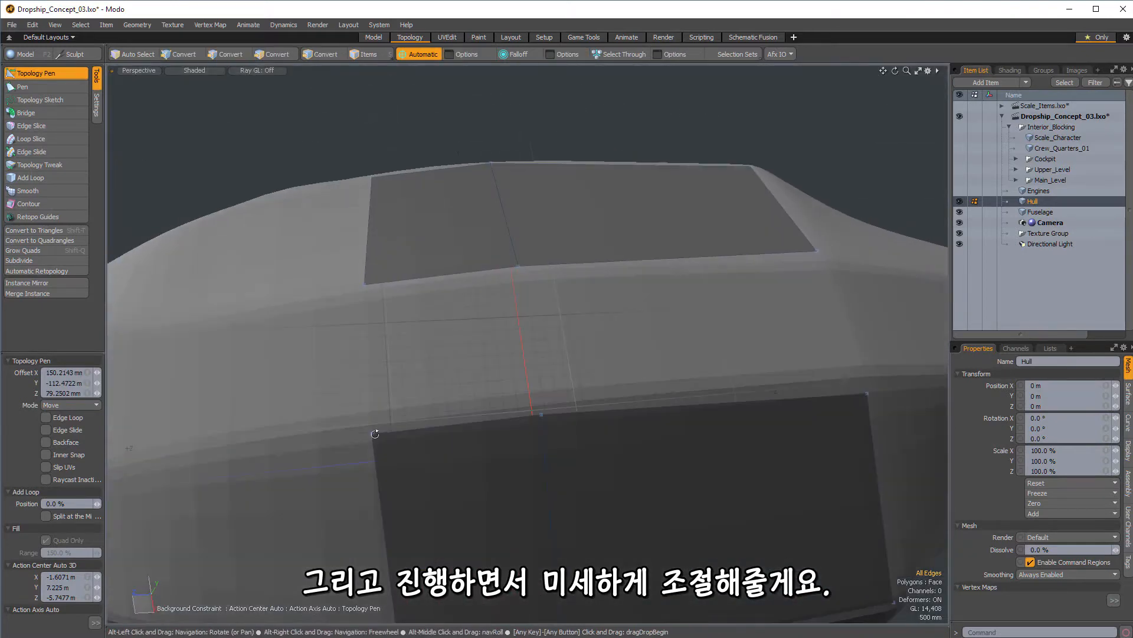
shift+drag(457, 424, 446, 335)
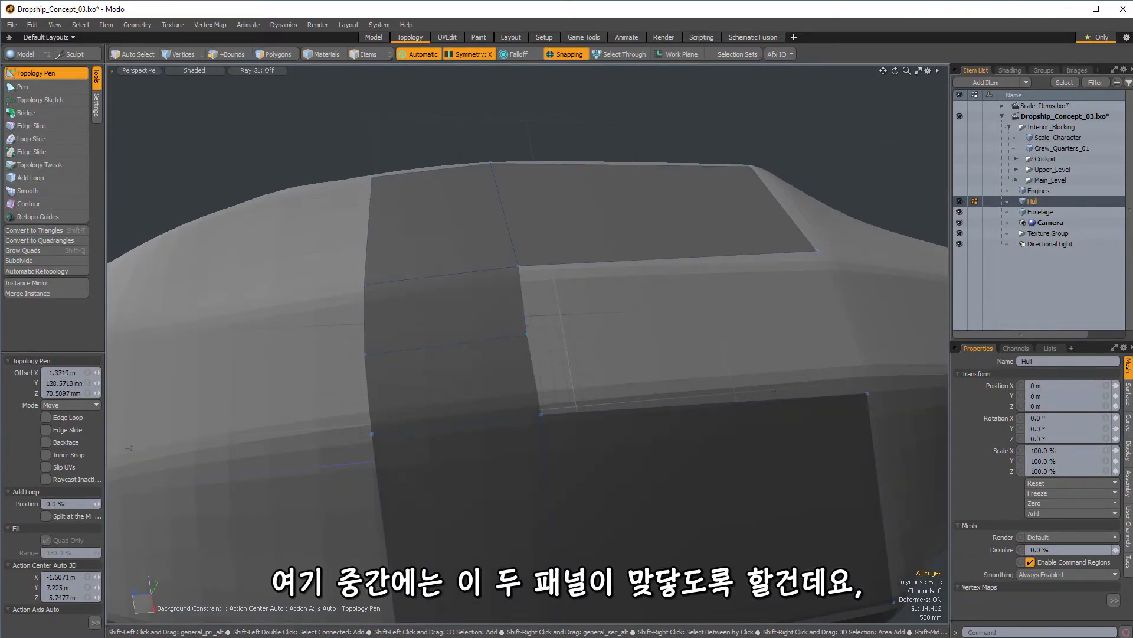
alt+drag(706, 410, 611, 305)
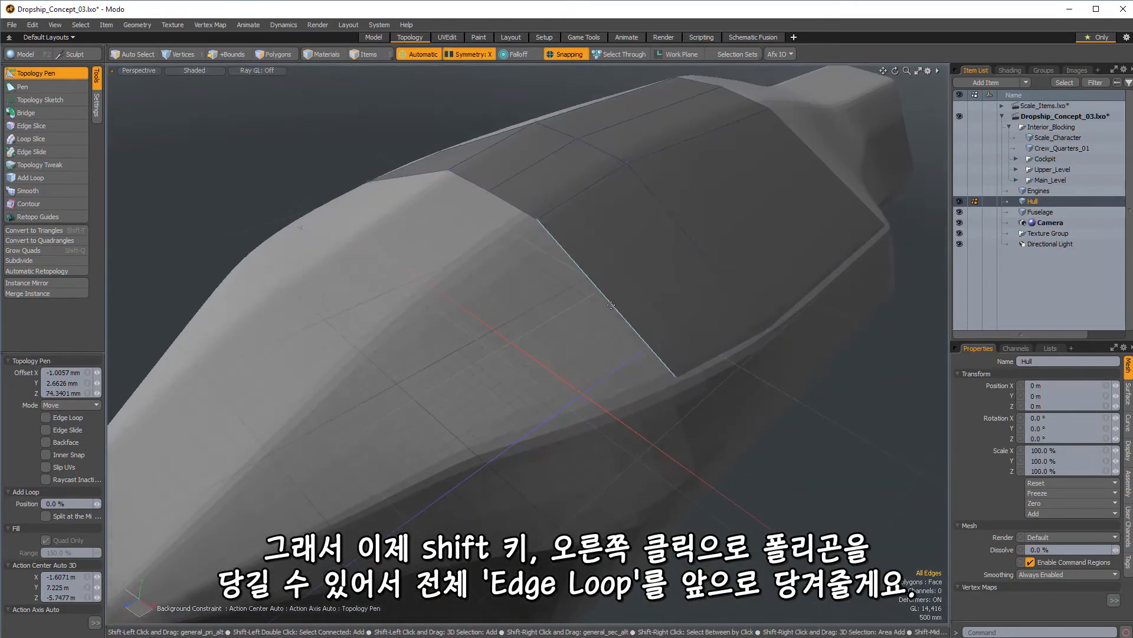
Extend the roof's whole front edge loop forward by one row, and add another panel ahead of it on the side
shift+right_drag(611, 305, 490, 319)
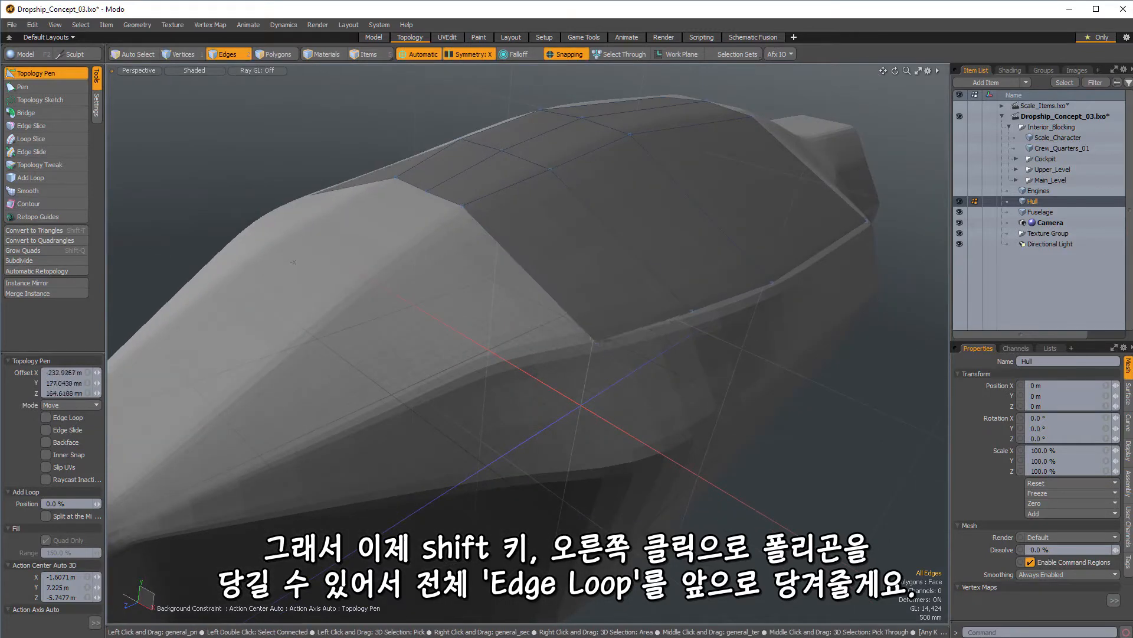
alt+drag(689, 313, 617, 174)
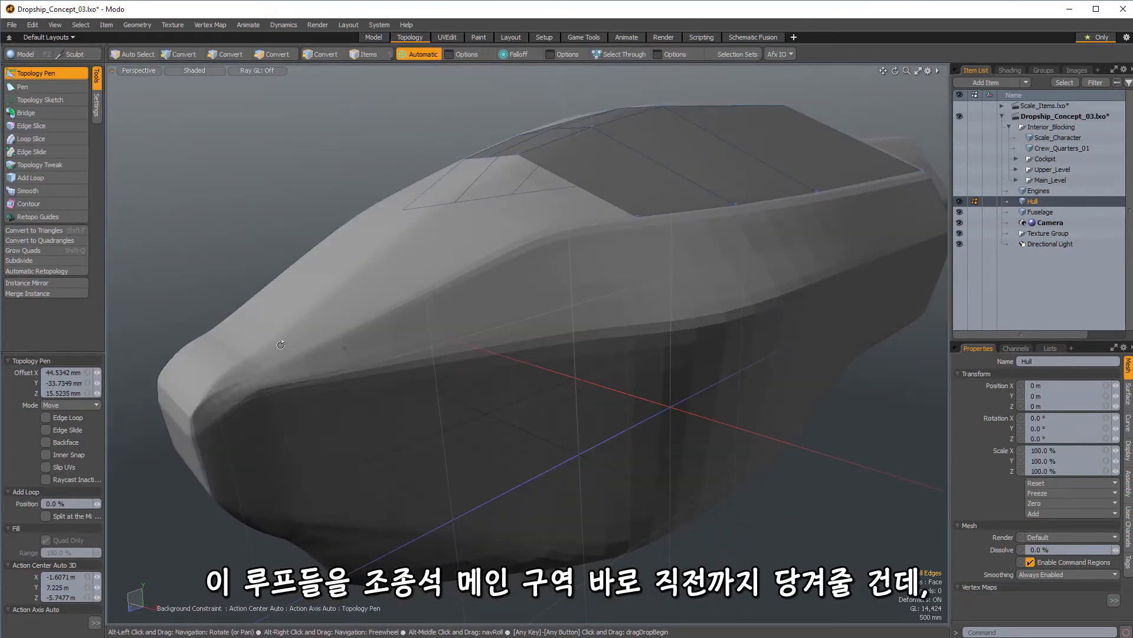
alt+drag(288, 347, 454, 306)
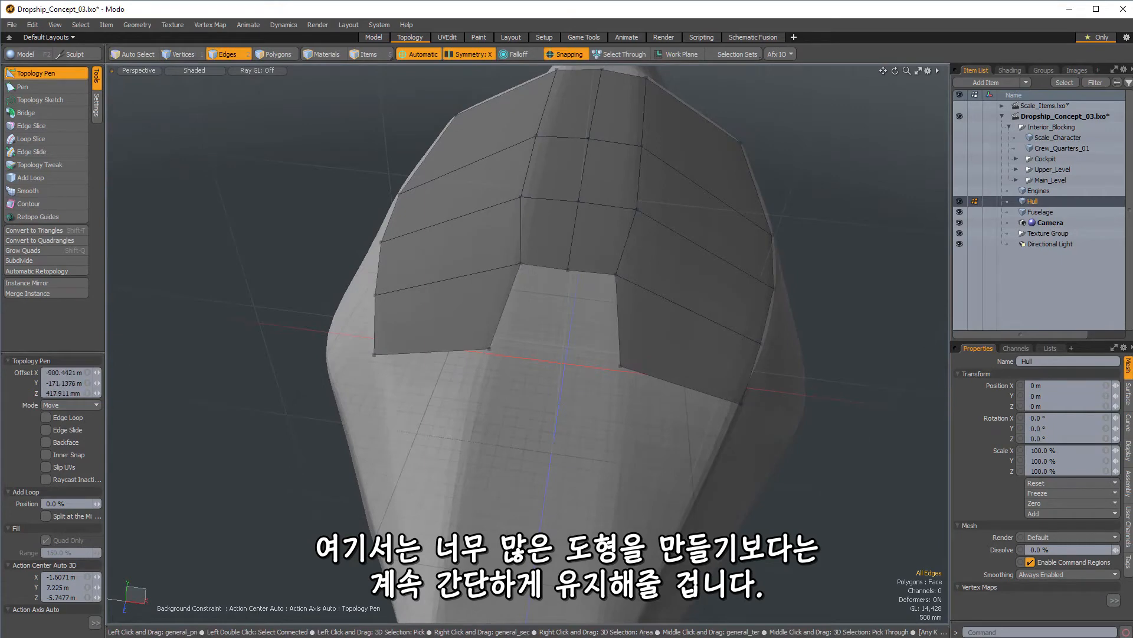
alt+drag(544, 378, 551, 445)
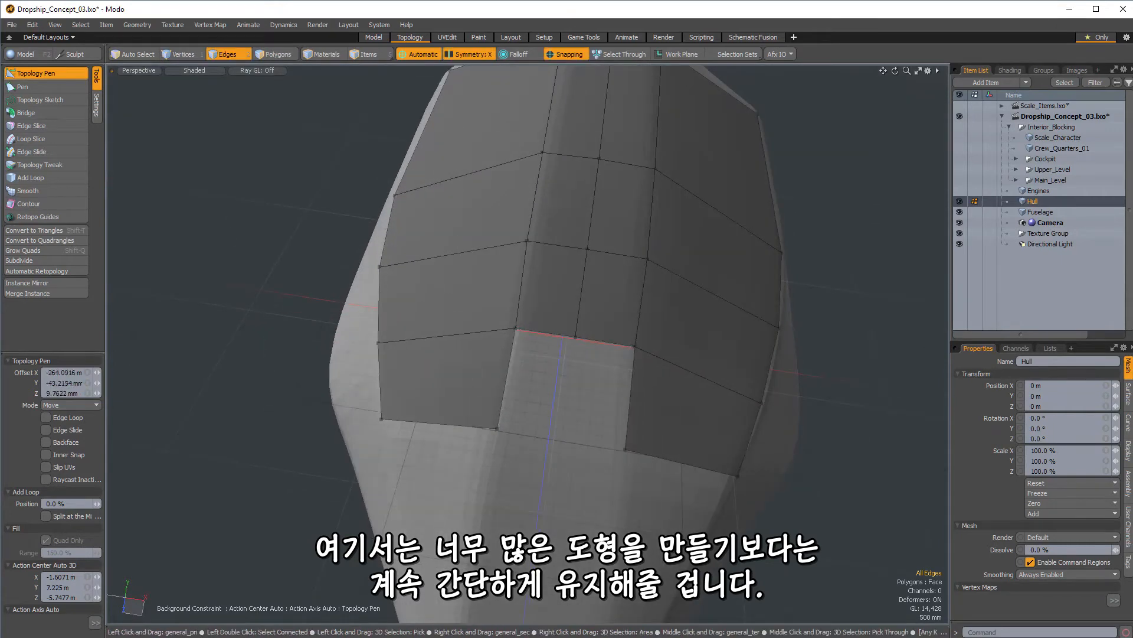
Reshape the front side panel's outer corner and fill the roof gap between the two mirrored side panels
alt+drag(549, 361, 556, 296)
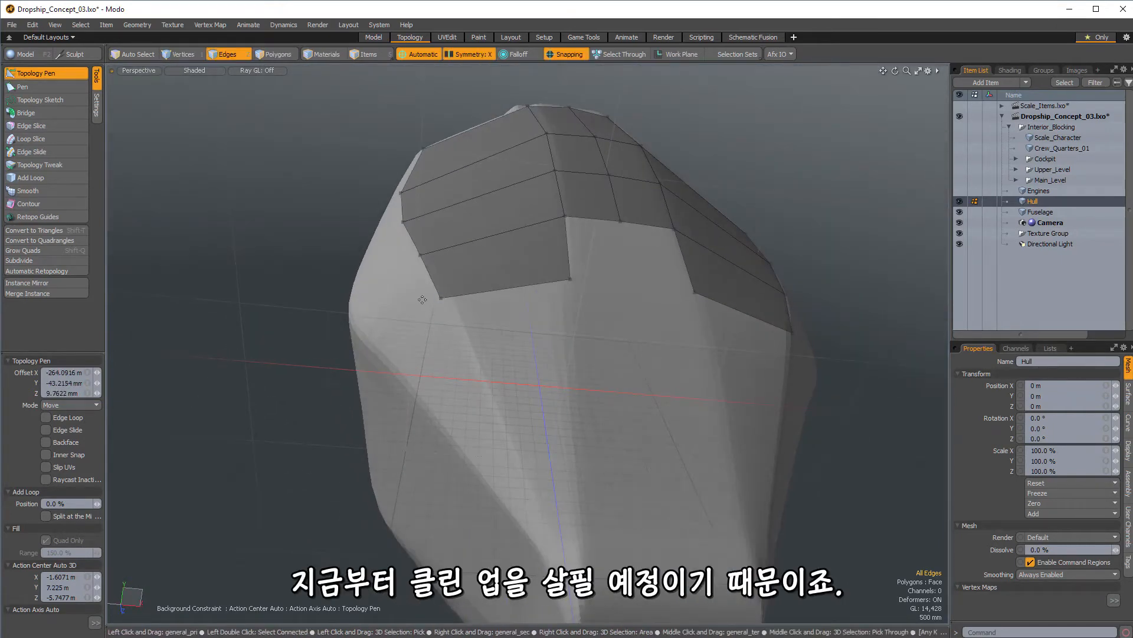
drag(422, 299, 450, 320)
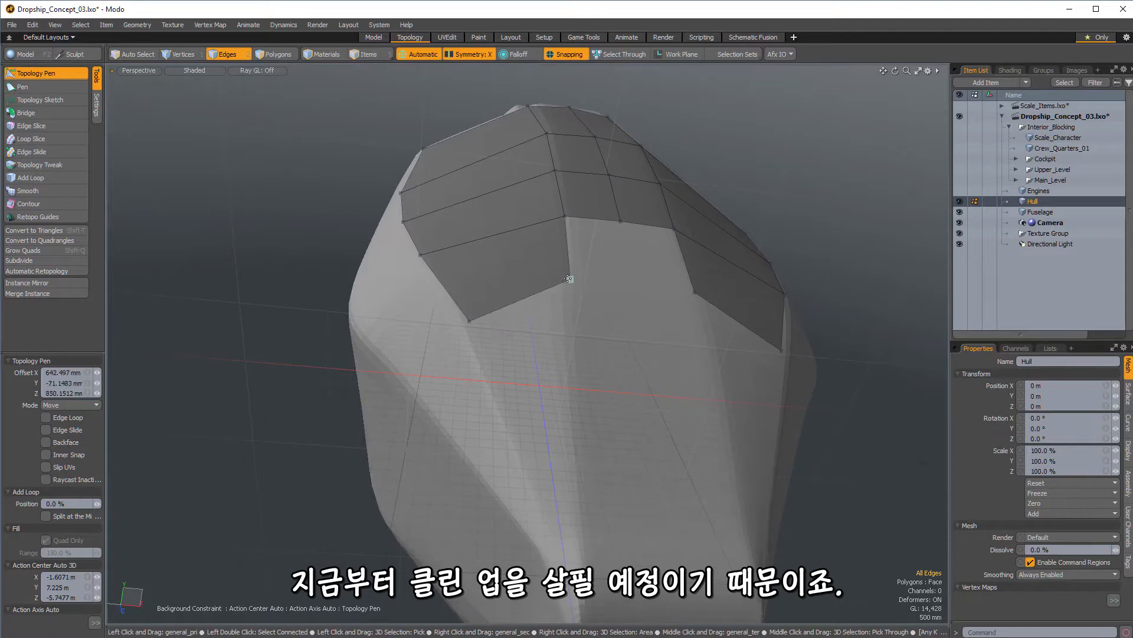
alt+drag(568, 279, 485, 355)
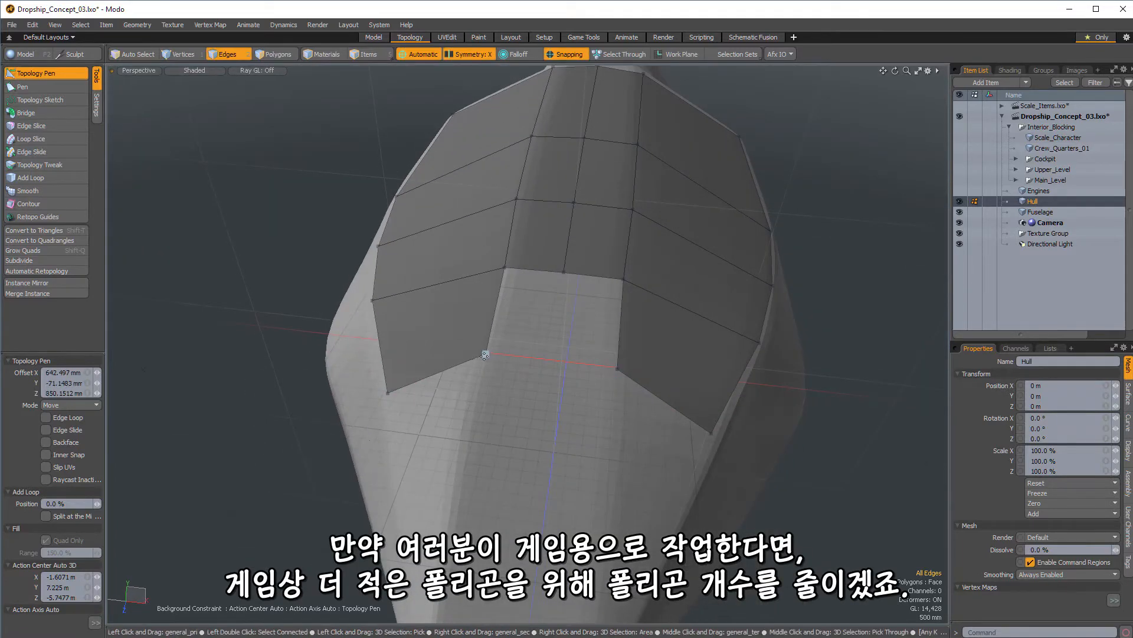
shift+click(498, 319)
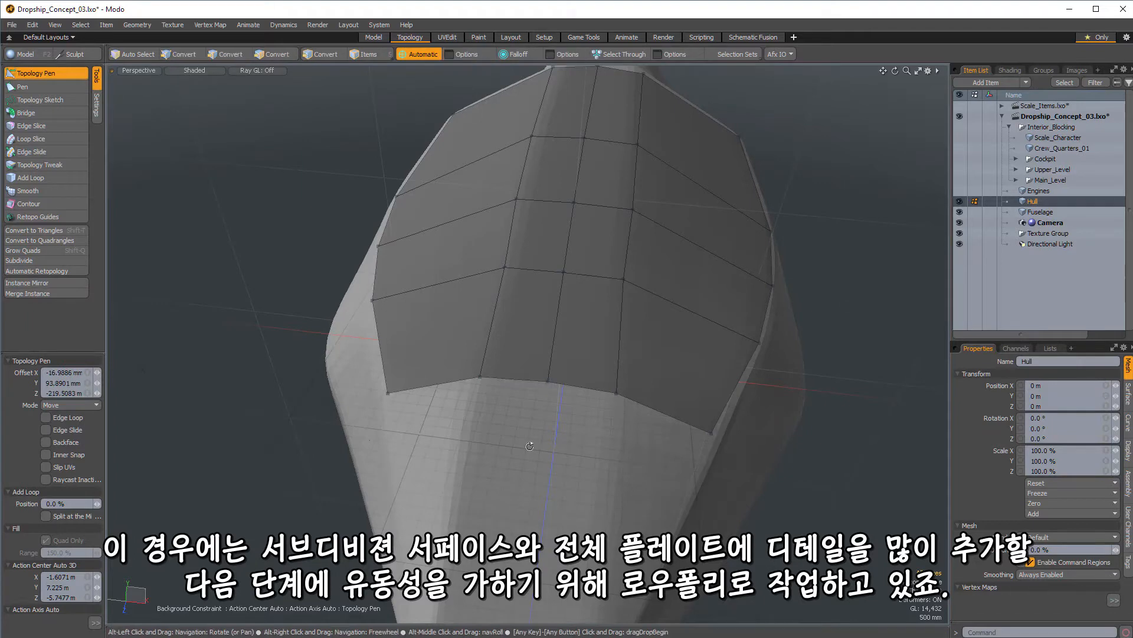
Extend the front row of roof panels toward the nose and start the next row with a long side panel
alt+drag(546, 390, 448, 437)
shift+drag(418, 471, 434, 460)
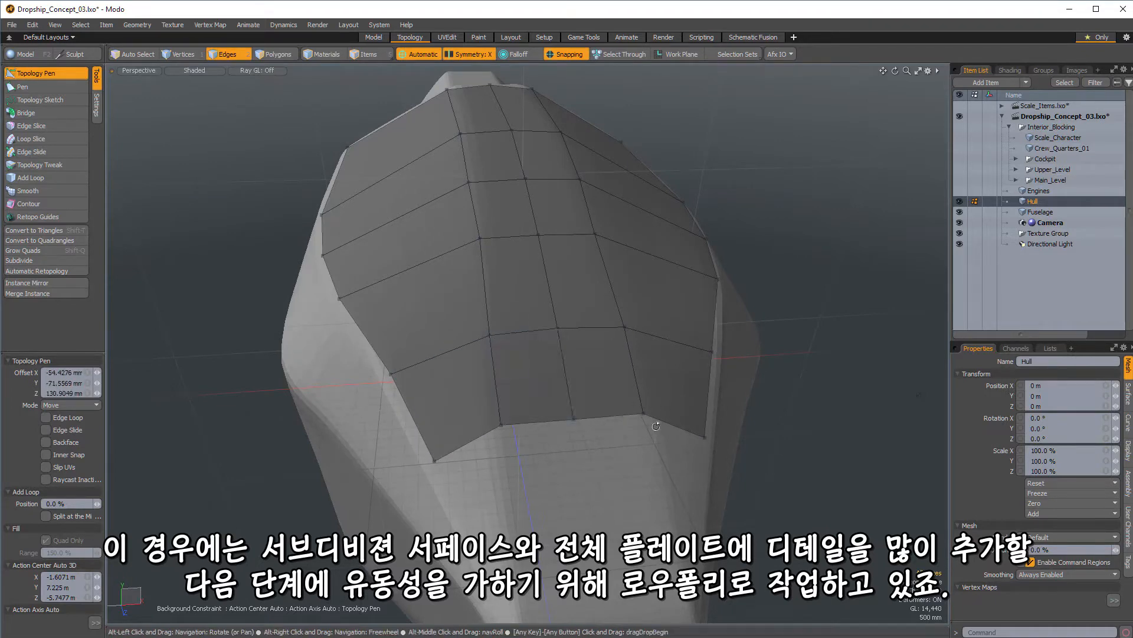
mouse_move(531, 377)
alt+mouse_down()
mouse_move(544, 278)
mouse_move(464, 279)
mouse_move(461, 295)
mouse_move(501, 329)
mouse_move(486, 353)
mouse_move(519, 371)
alt+mouse_up()
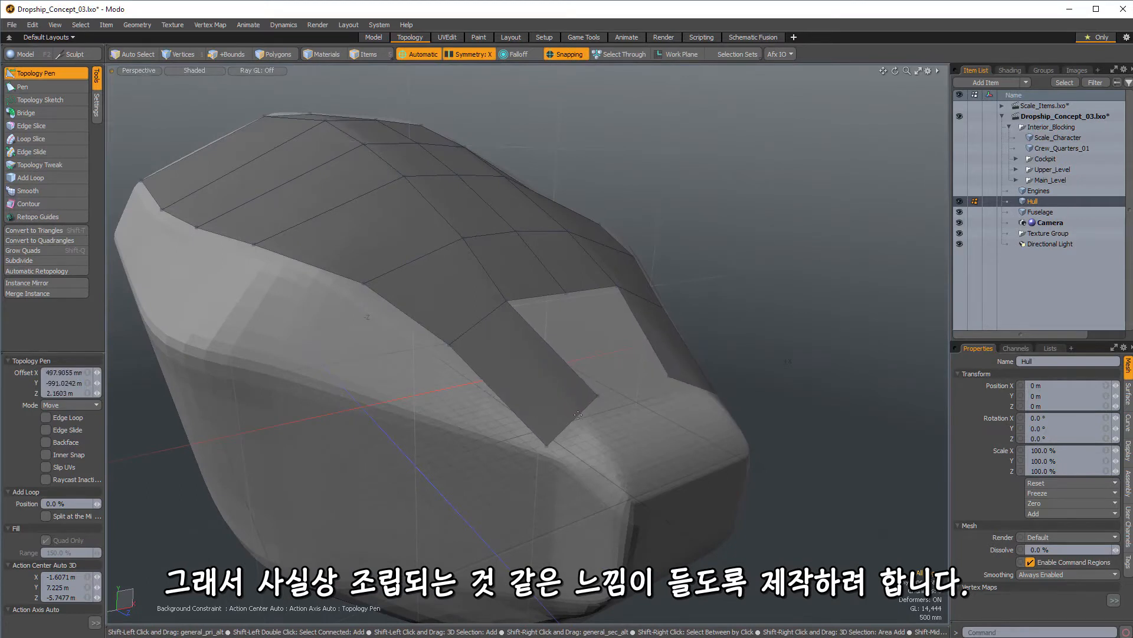
Adjust the front corners of the long roof panel at the nose and extend its inner edge to the centreline
key(2)
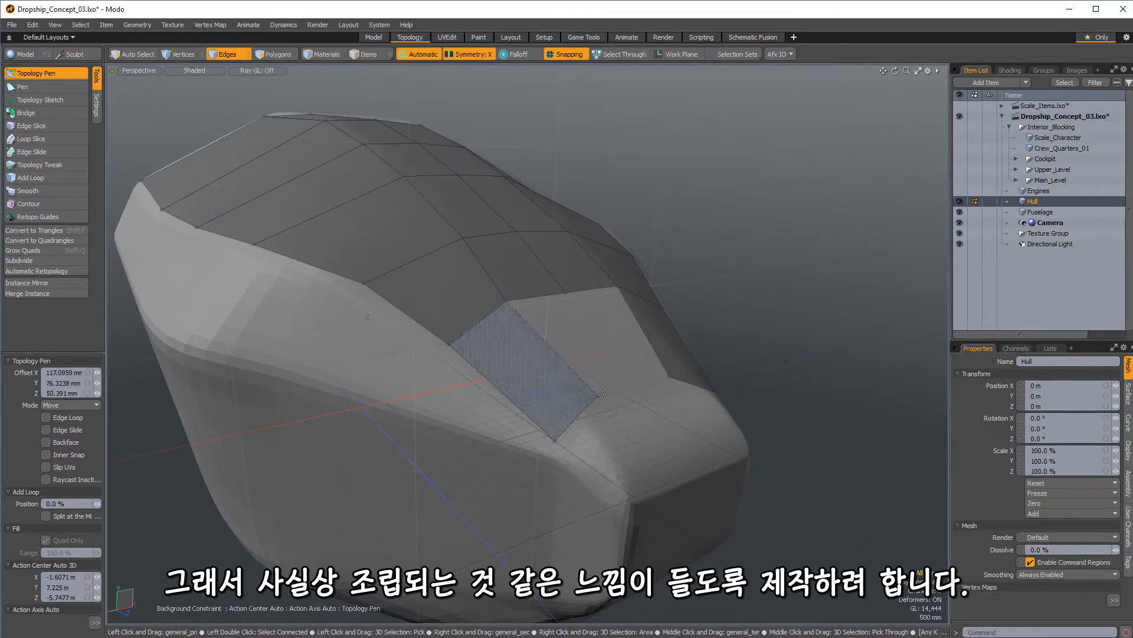
drag(598, 396, 431, 425)
shift+drag(345, 408, 415, 403)
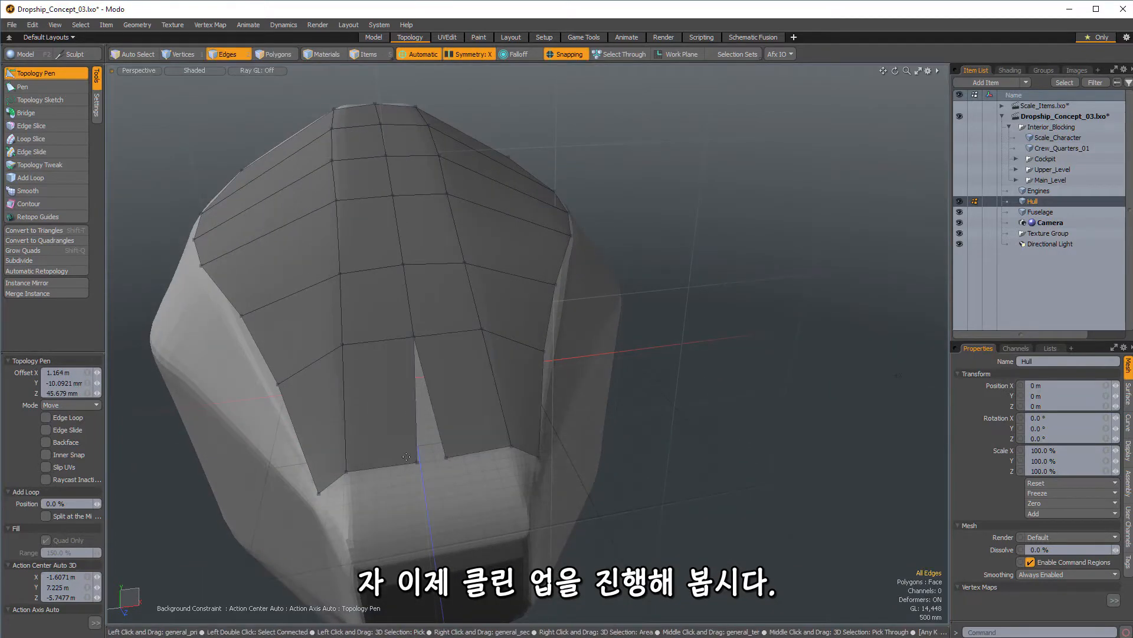
Close the roof at the nose and add two panels down the nose's side, a narrow one and a large flat one
alt+drag(432, 455, 637, 367)
alt+drag(655, 424, 637, 348)
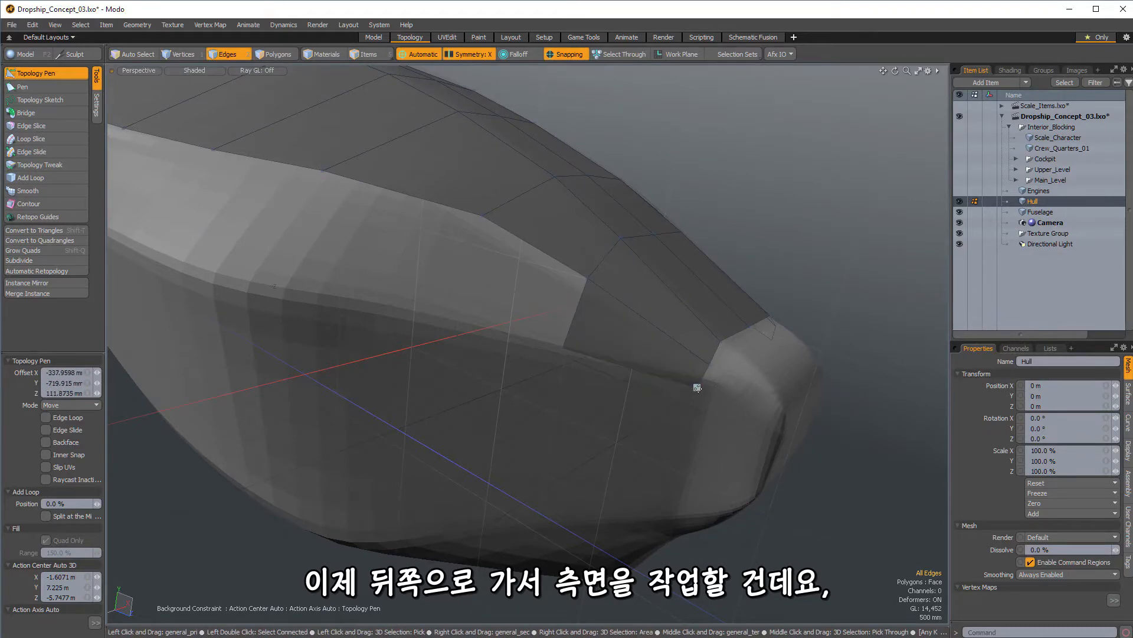
drag(710, 365, 262, 273)
alt+drag(418, 304, 693, 293)
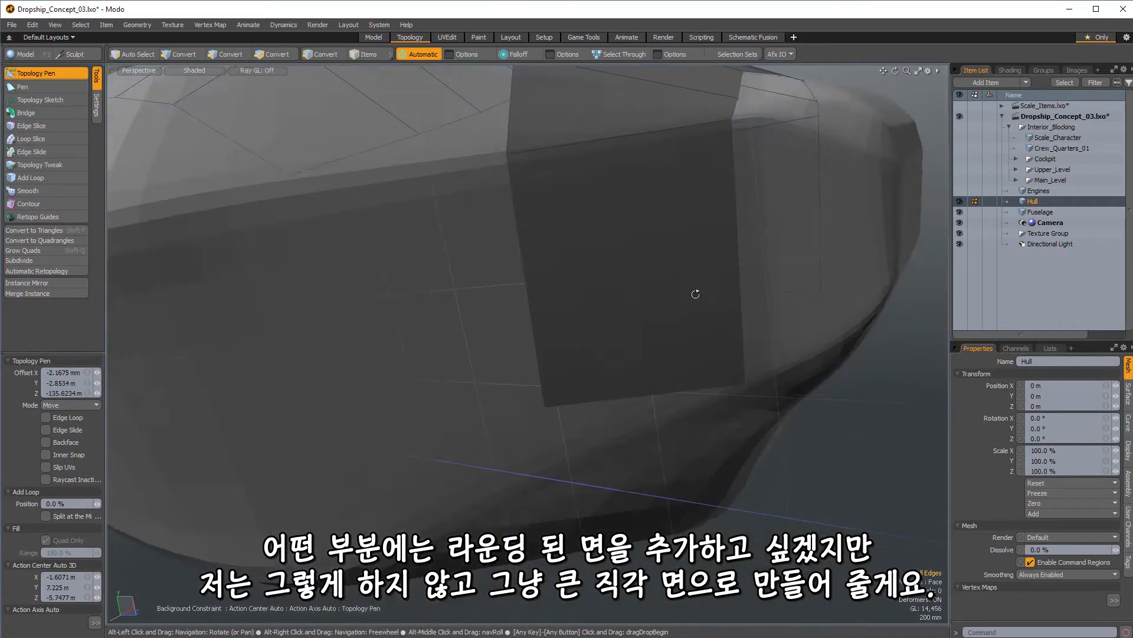
Adjust the lower corners of the large nose side panel to follow the fuselage's lower side edge, undoing the last corner move
drag(694, 379, 688, 389)
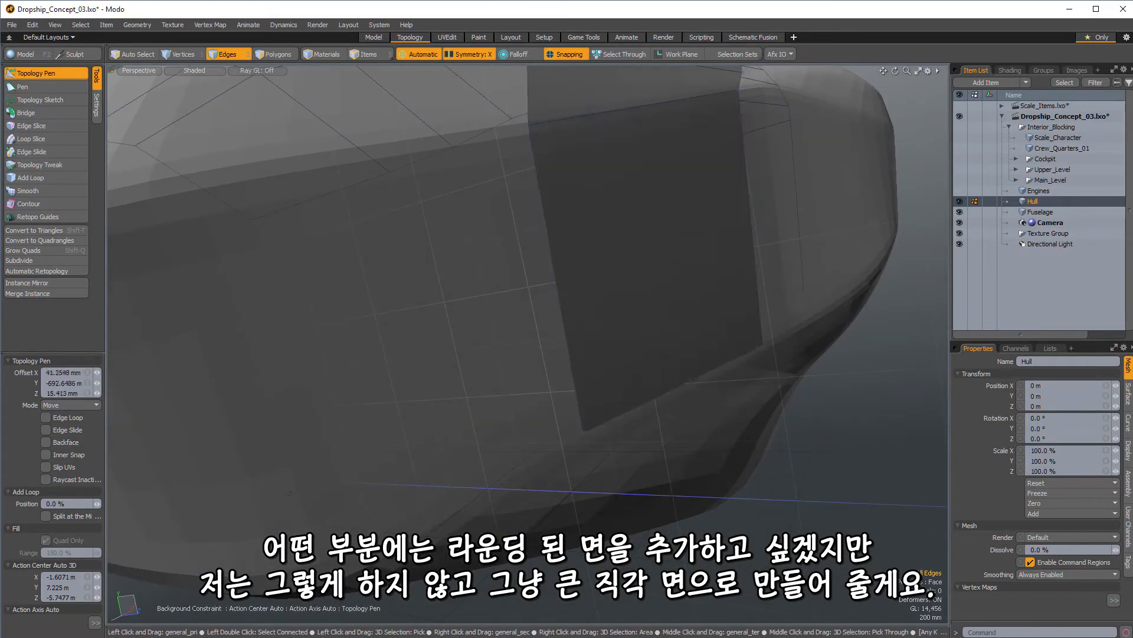
alt+drag(597, 430, 349, 205)
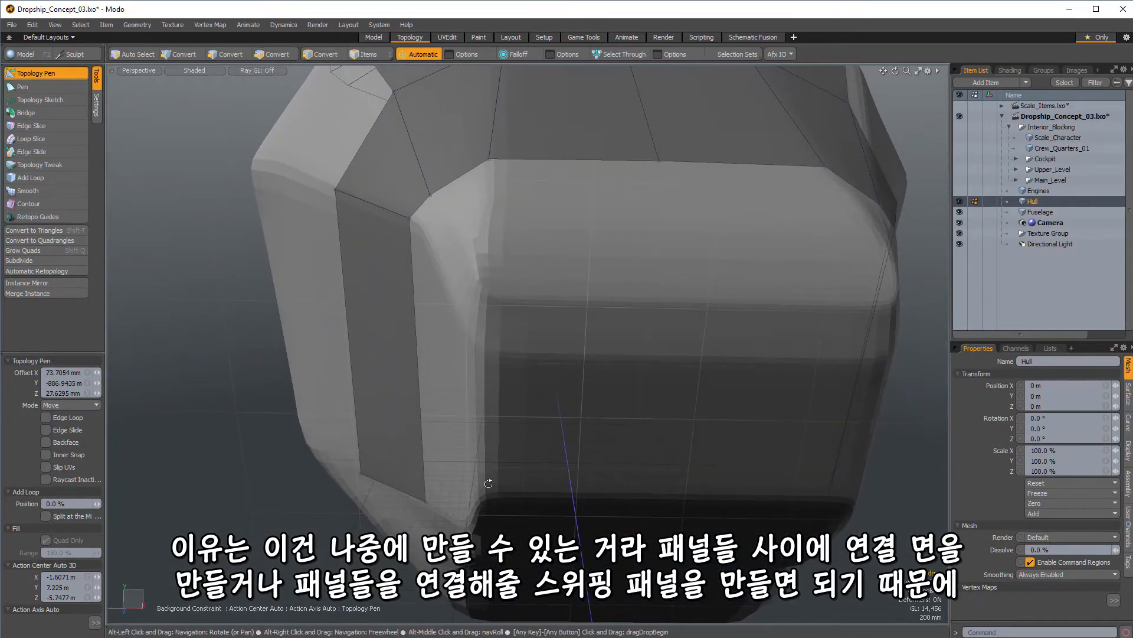
alt+drag(489, 484, 293, 347)
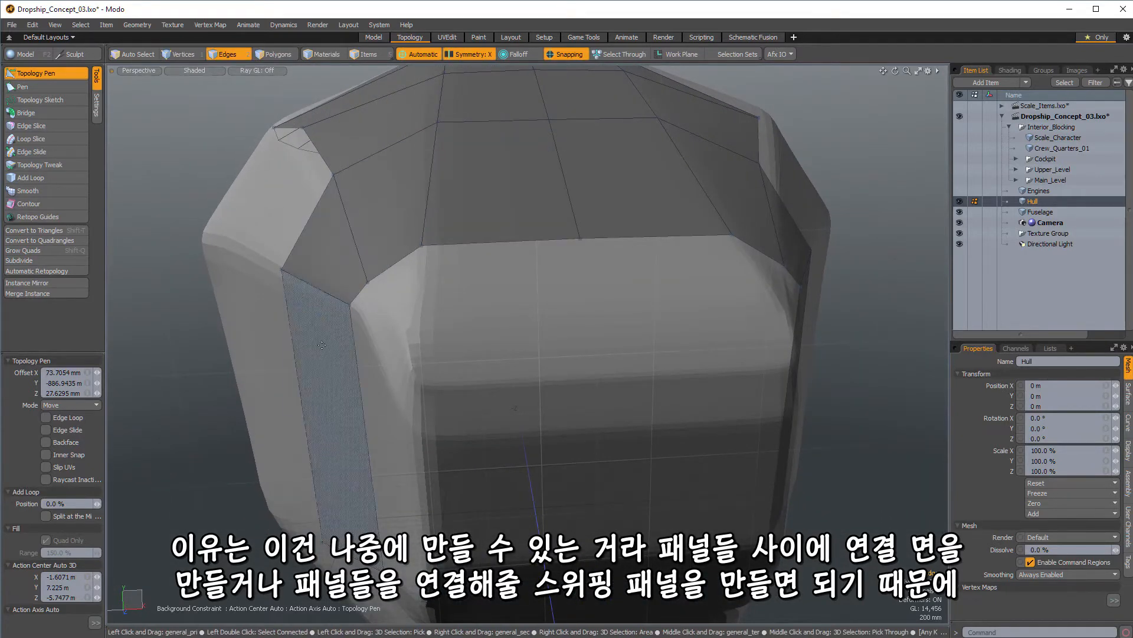
alt+drag(549, 435, 683, 455)
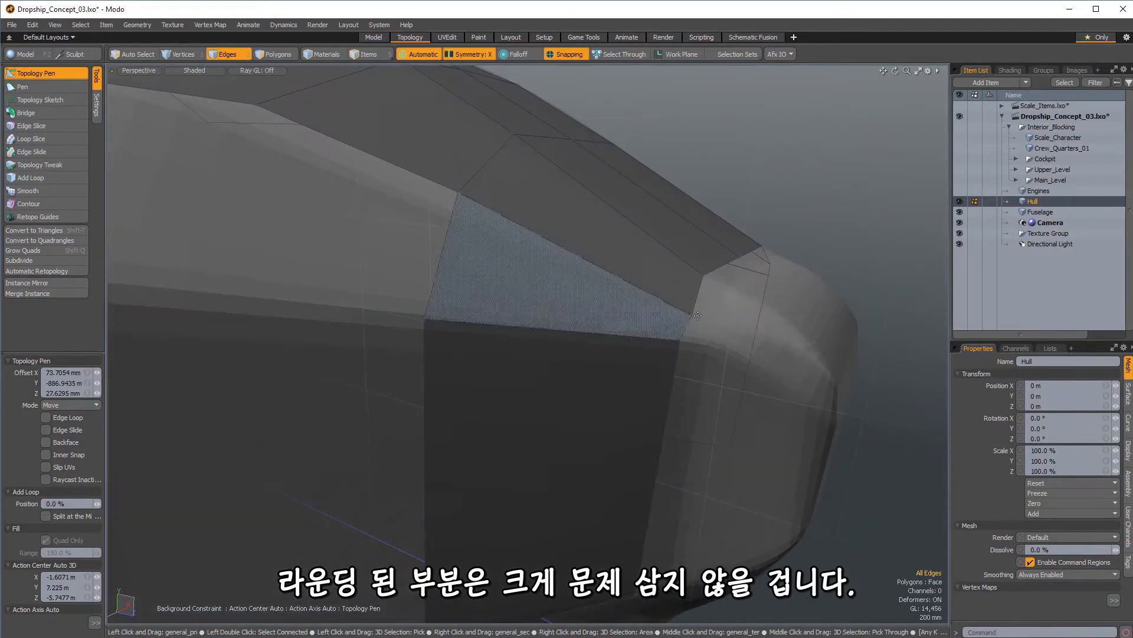
key(ctrl+z)
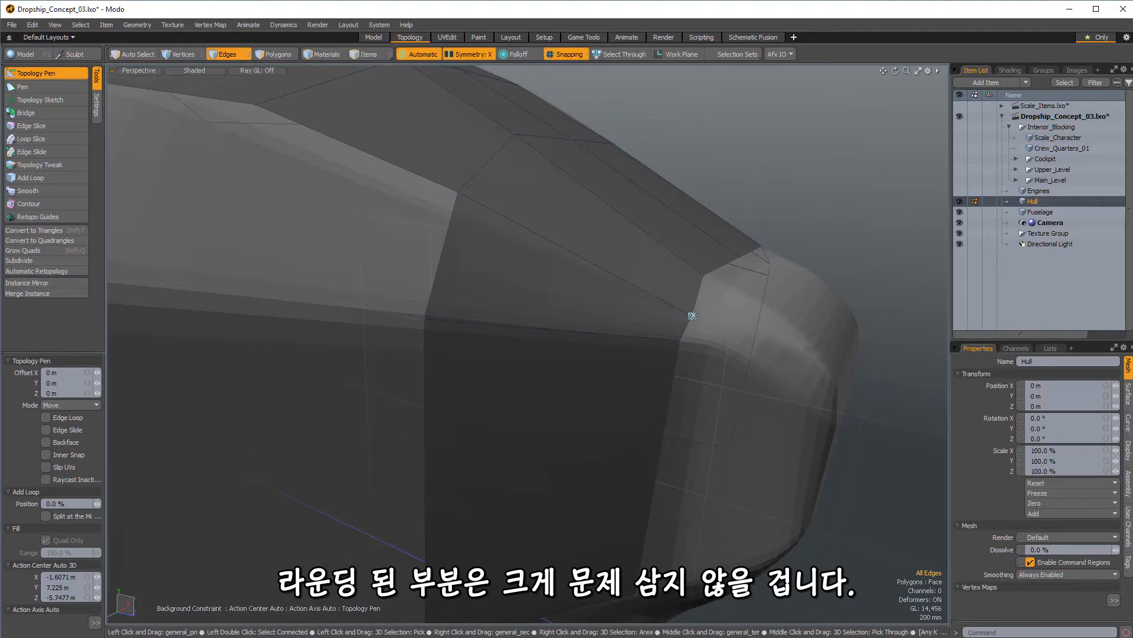
Add a panel below the large nose side panel, angled inward along the fuselage's lower edge
alt+drag(693, 308, 472, 253)
drag(531, 280, 400, 301)
ctrl+alt+drag(649, 354, 583, 345)
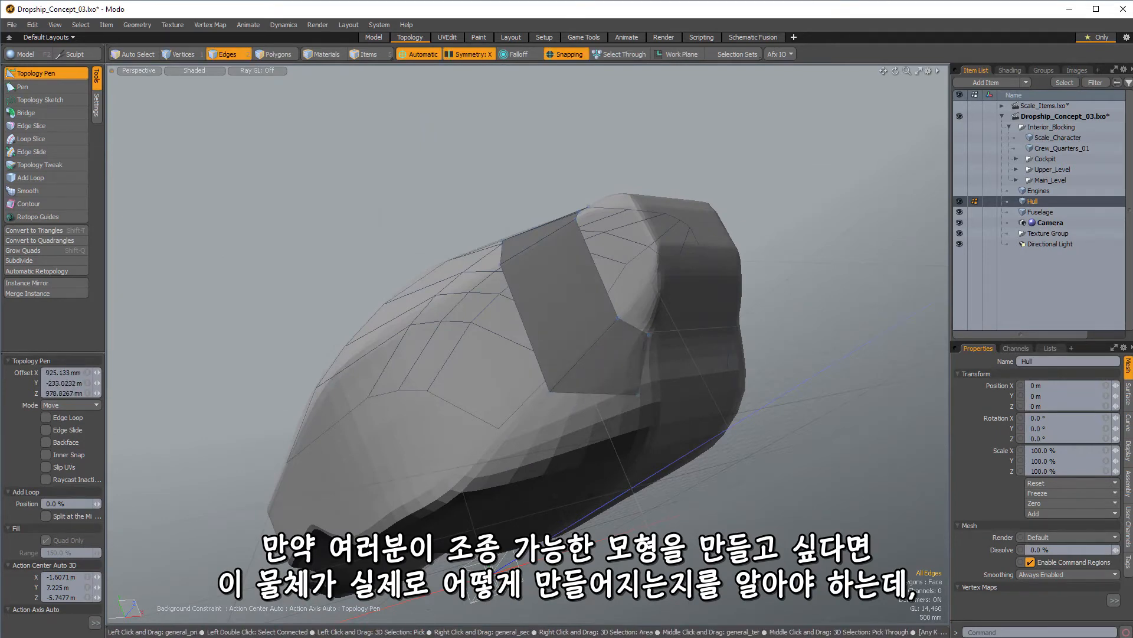
Add a panel inward from the lower side panel beneath the nose and adjust its inner edge near the centreline
alt+drag(590, 425, 687, 425)
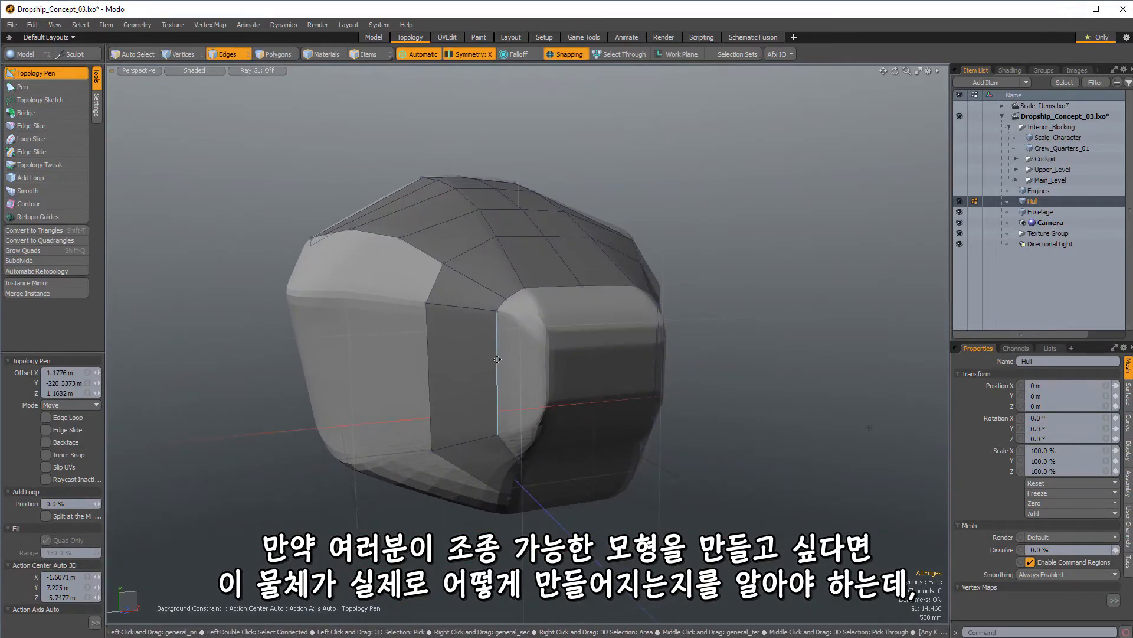
alt+drag(497, 359, 519, 324)
scroll(437, 276, up, 3)
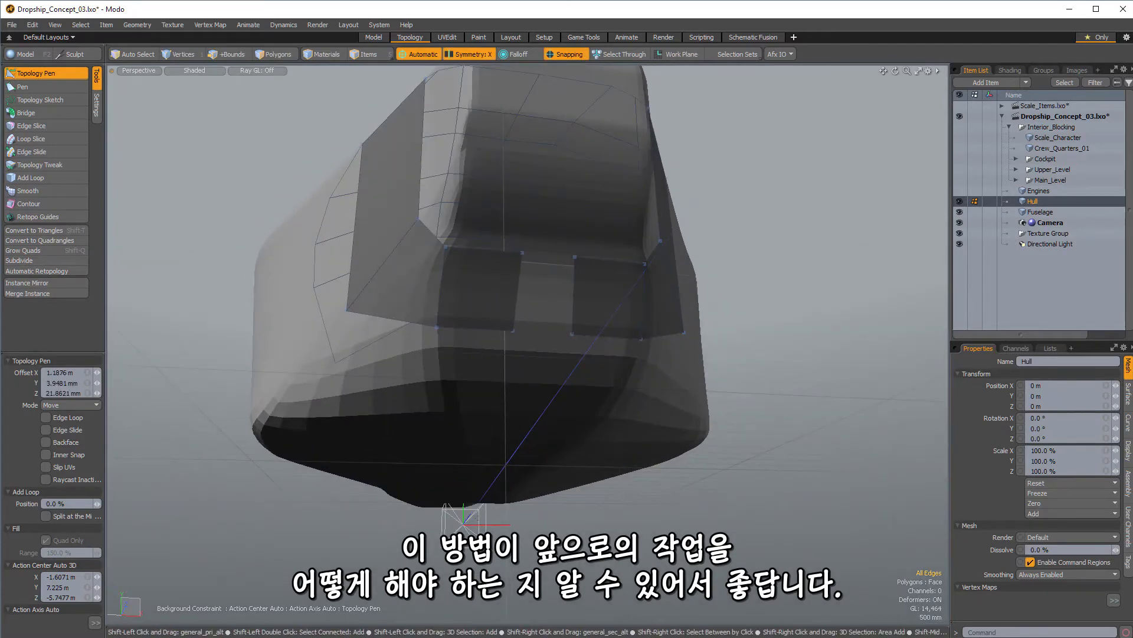
alt+drag(590, 254, 529, 355)
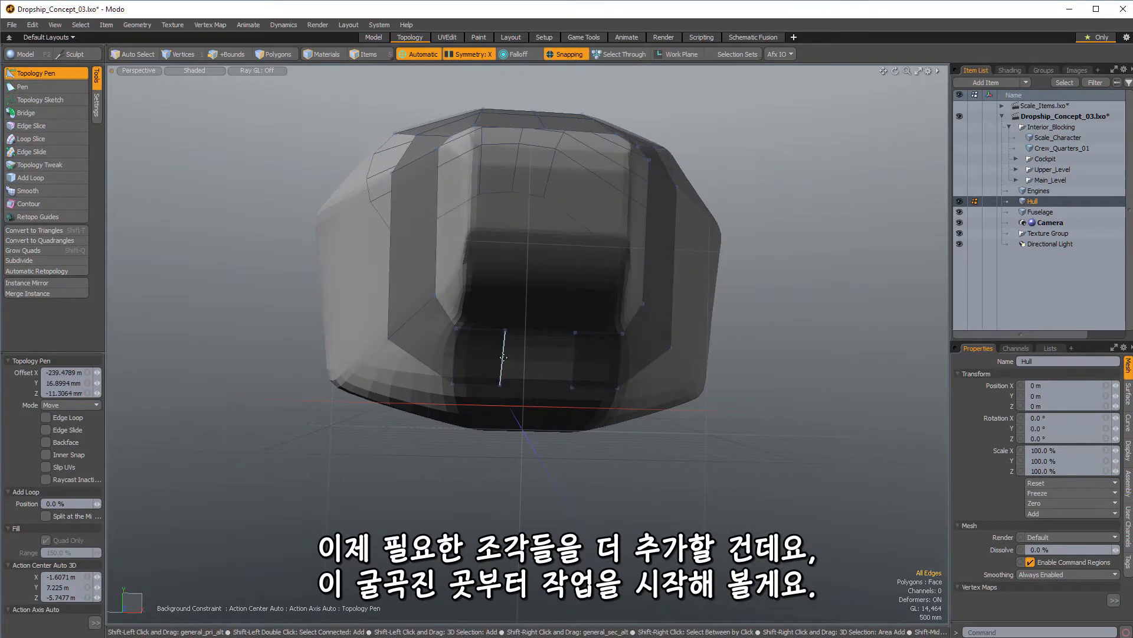
Close the panel row beneath the nose, extend it down the curved underside, and fill the corner below the side panel
alt+drag(608, 203, 500, 314)
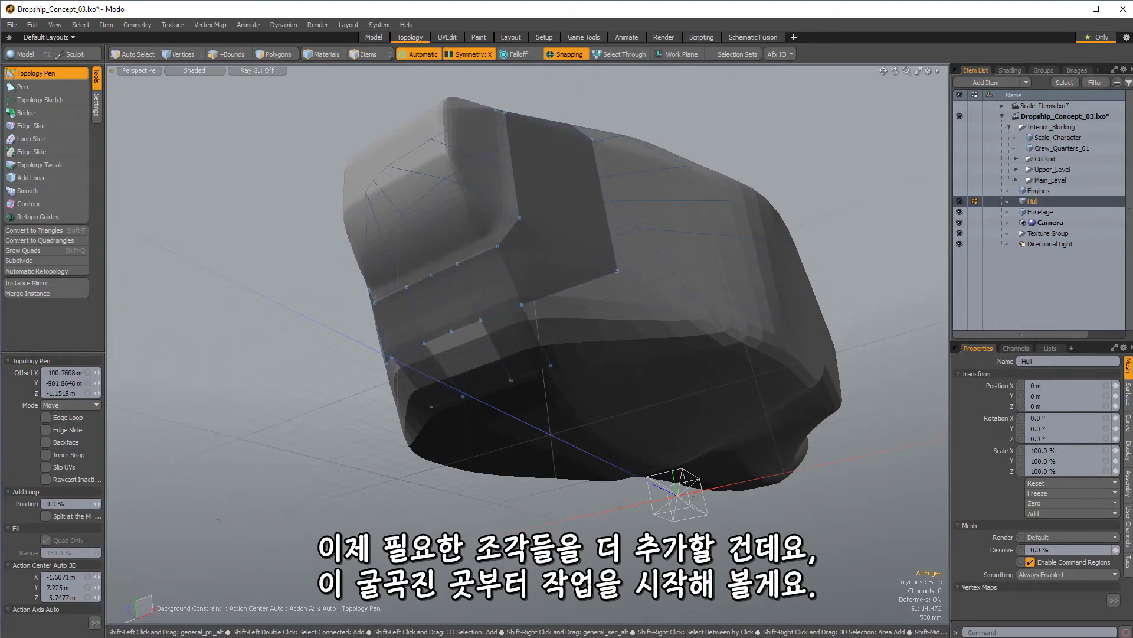
alt+drag(500, 314, 272, 275)
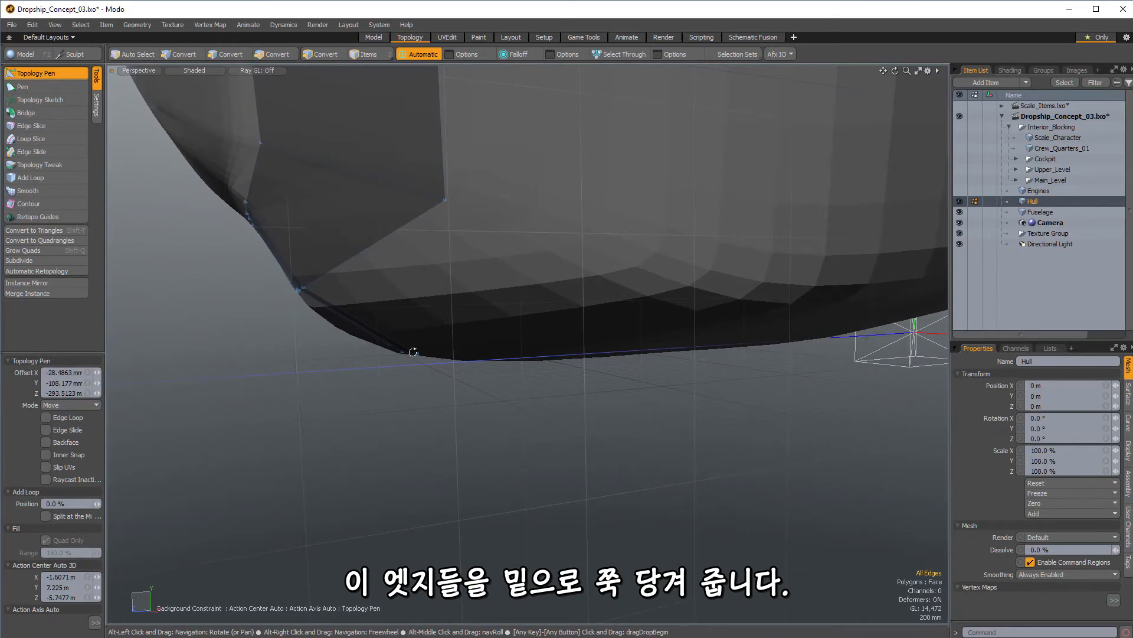
alt+drag(413, 352, 455, 360)
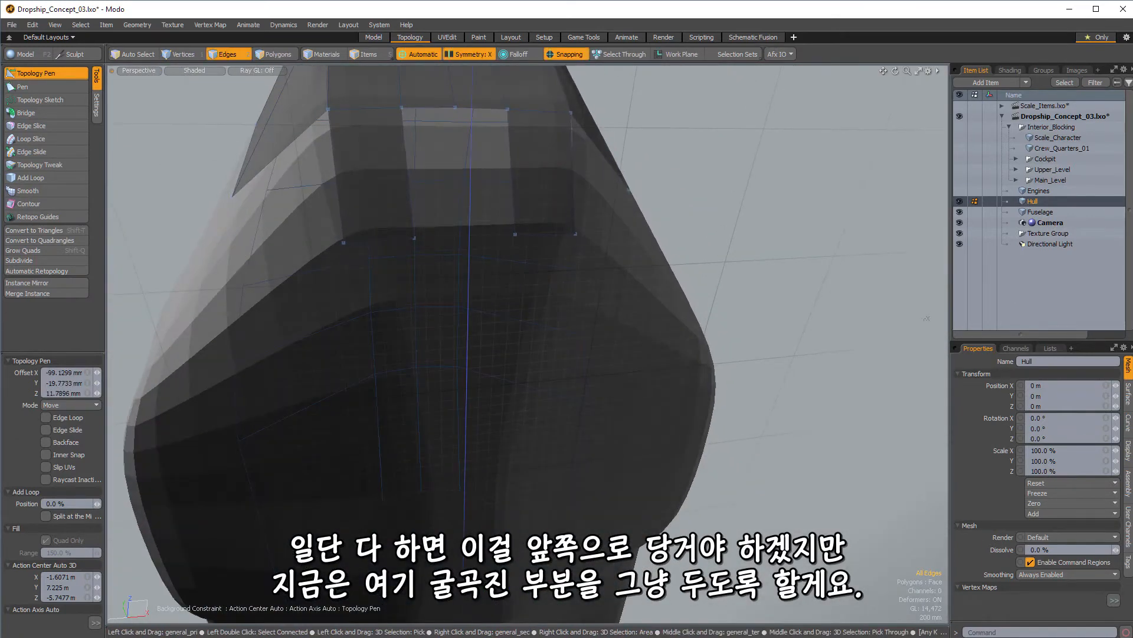
alt+drag(462, 239, 395, 235)
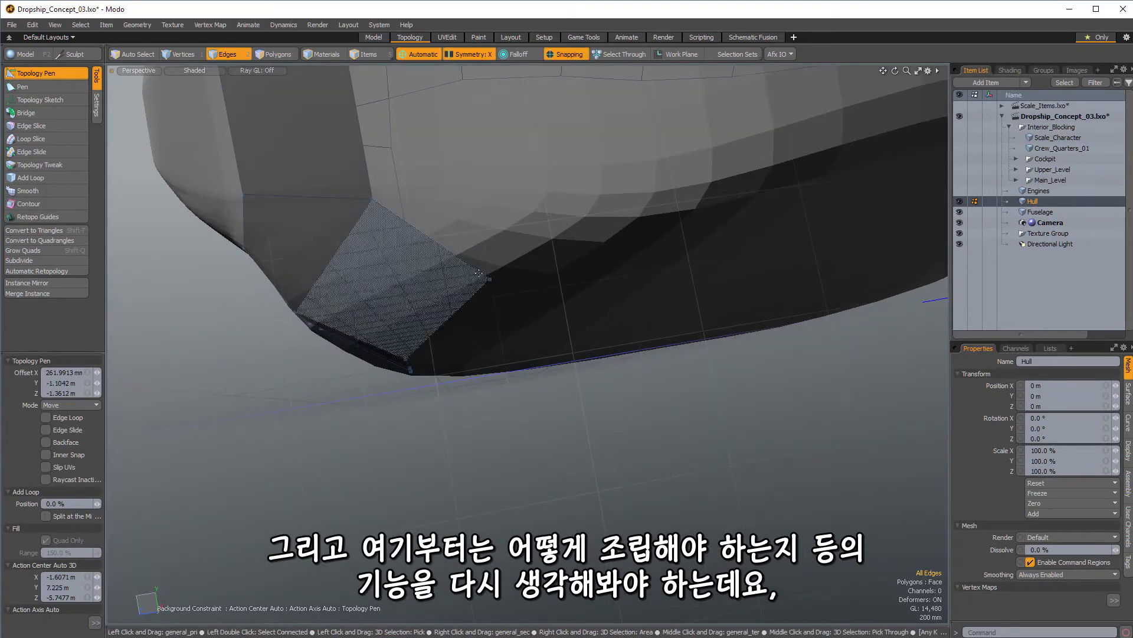
Continue the panels along the nose's lower side edge toward the underside and adjust their corner points against the fuselage
drag(490, 278, 488, 273)
ctrl+alt+drag(569, 309, 581, 54)
scroll(463, 206, up, 4)
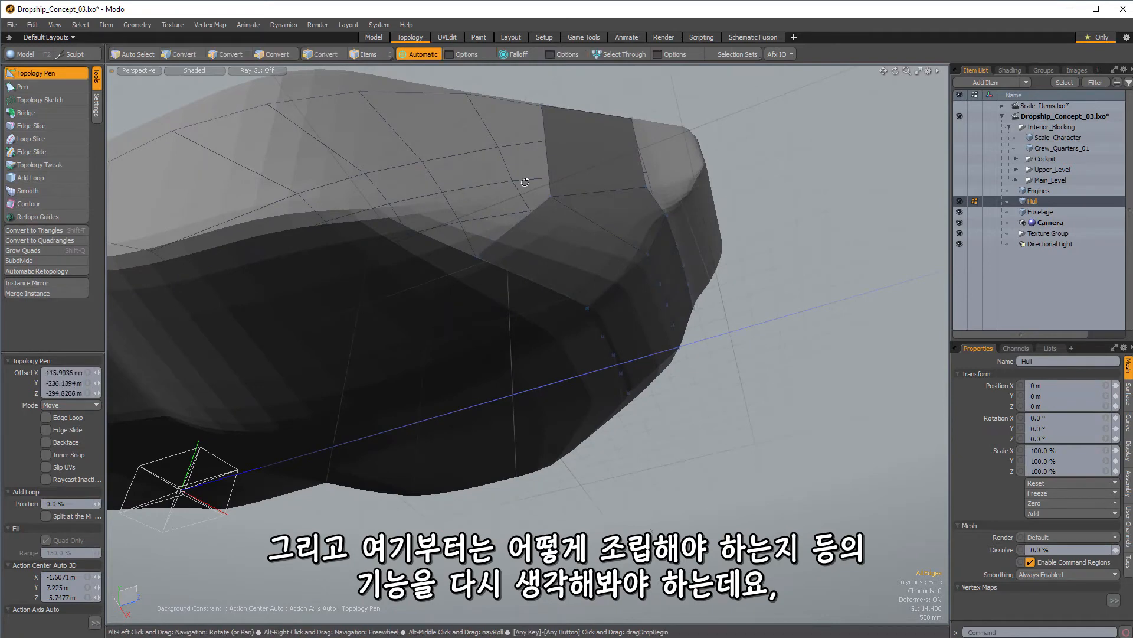
alt+drag(463, 207, 372, 293)
alt+drag(638, 299, 747, 294)
alt+shift+drag(667, 342, 559, 289)
alt+shift+drag(637, 307, 532, 266)
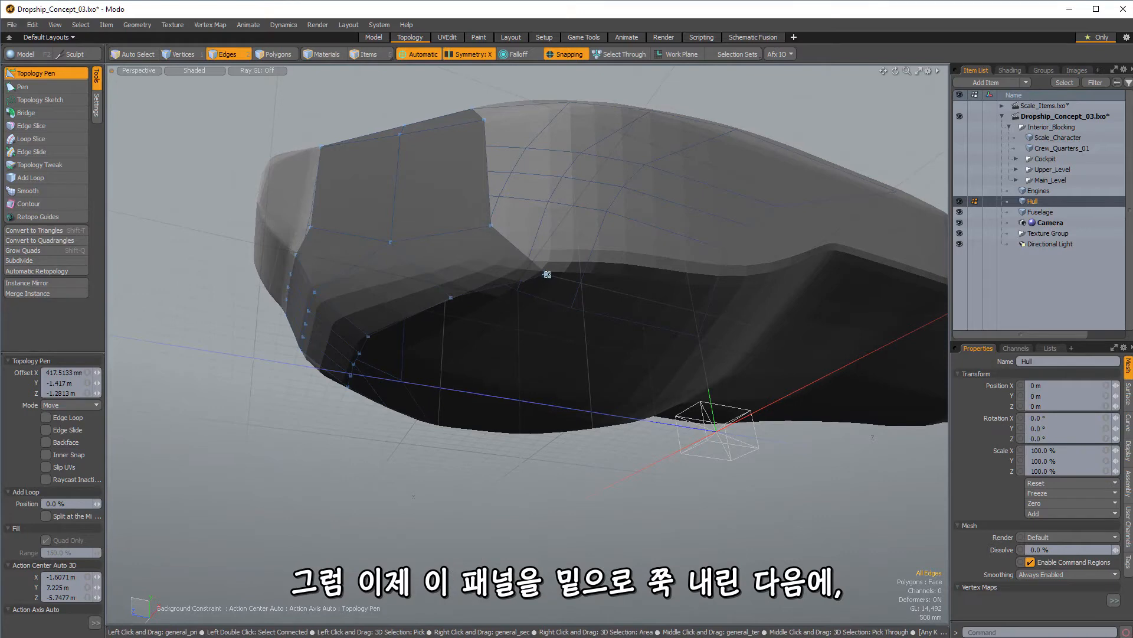
drag(451, 296, 454, 225)
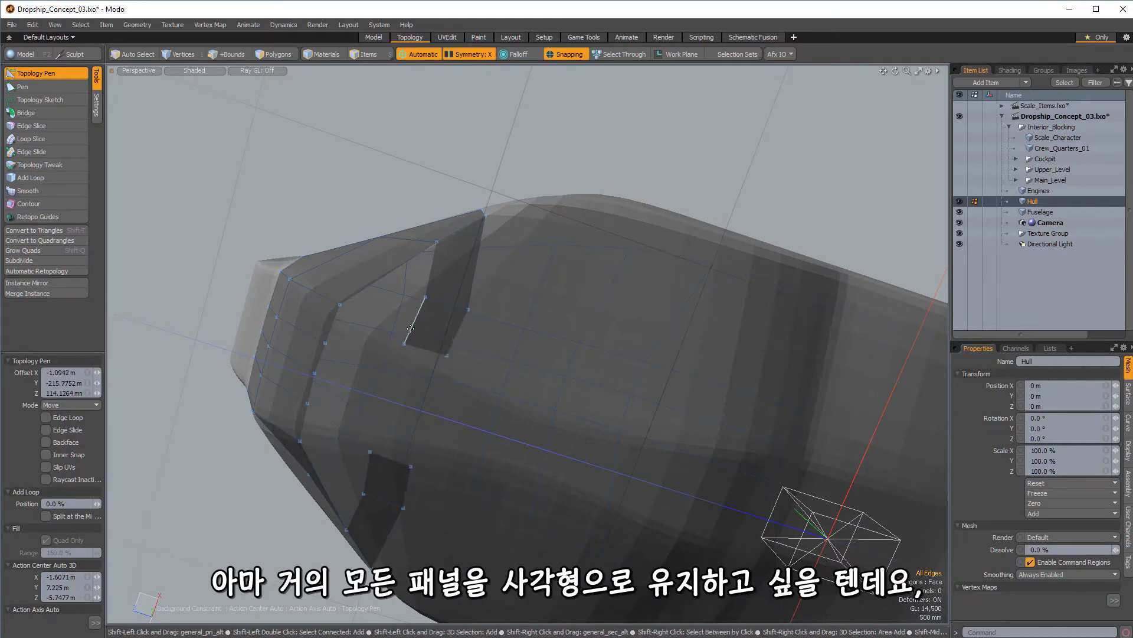
Fill the open area beneath the nose with rows of quad panels spanning the centreline between the two sides
alt+drag(424, 349, 466, 332)
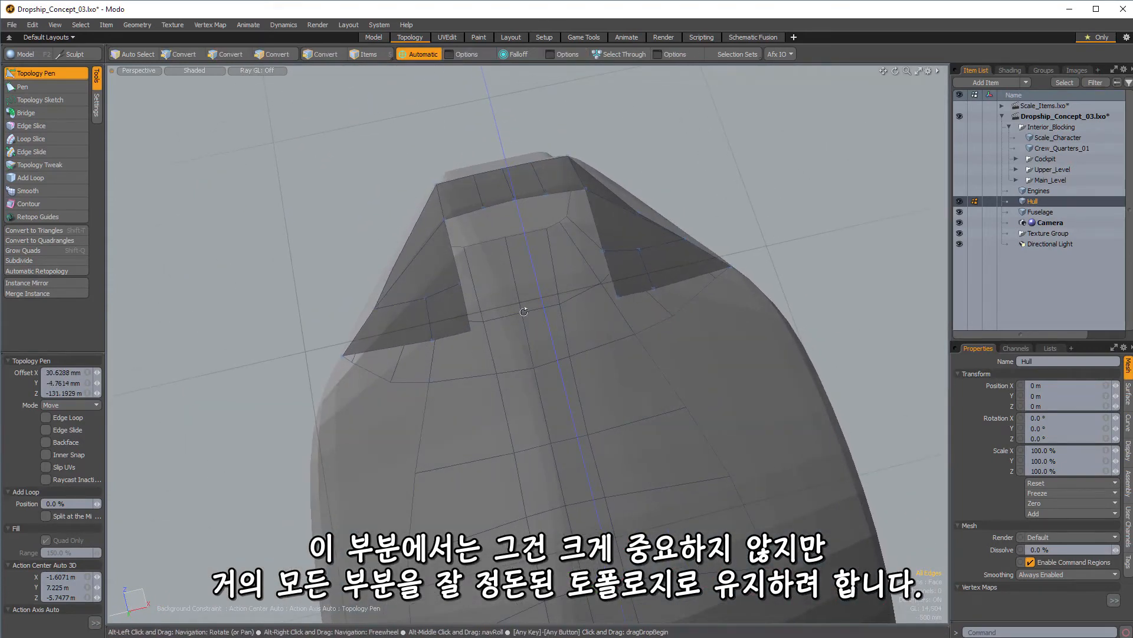
alt+drag(466, 354, 456, 333)
shift+right_drag(460, 322, 490, 313)
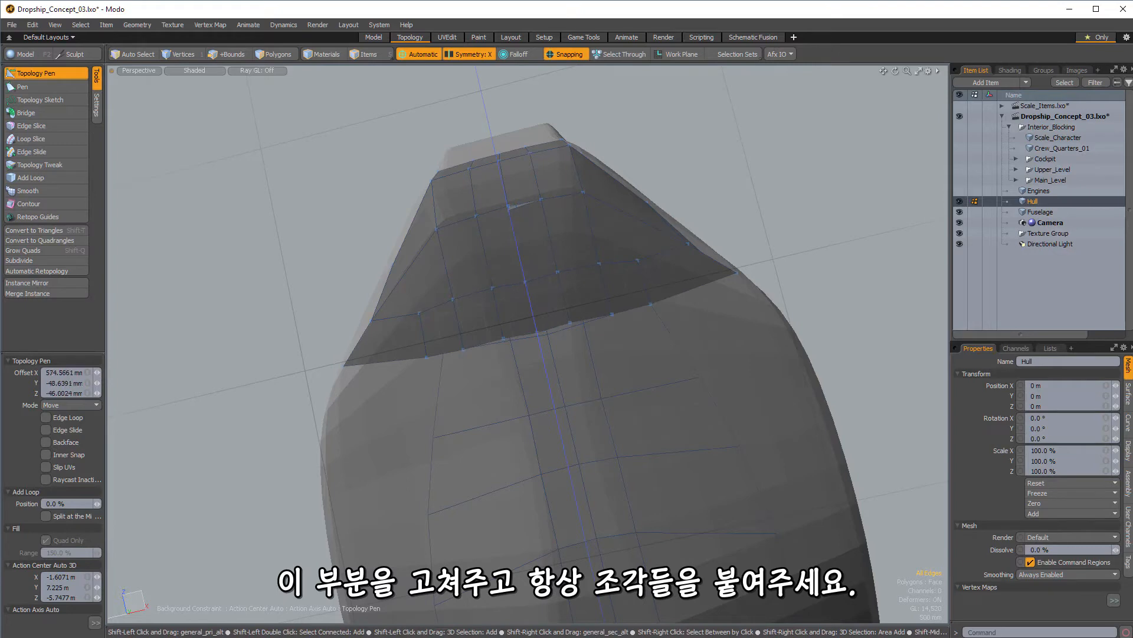
Snap the loose vertices beneath the nose onto the centreline to close the small gap in the mirrored mesh
scroll(508, 211, up, 4)
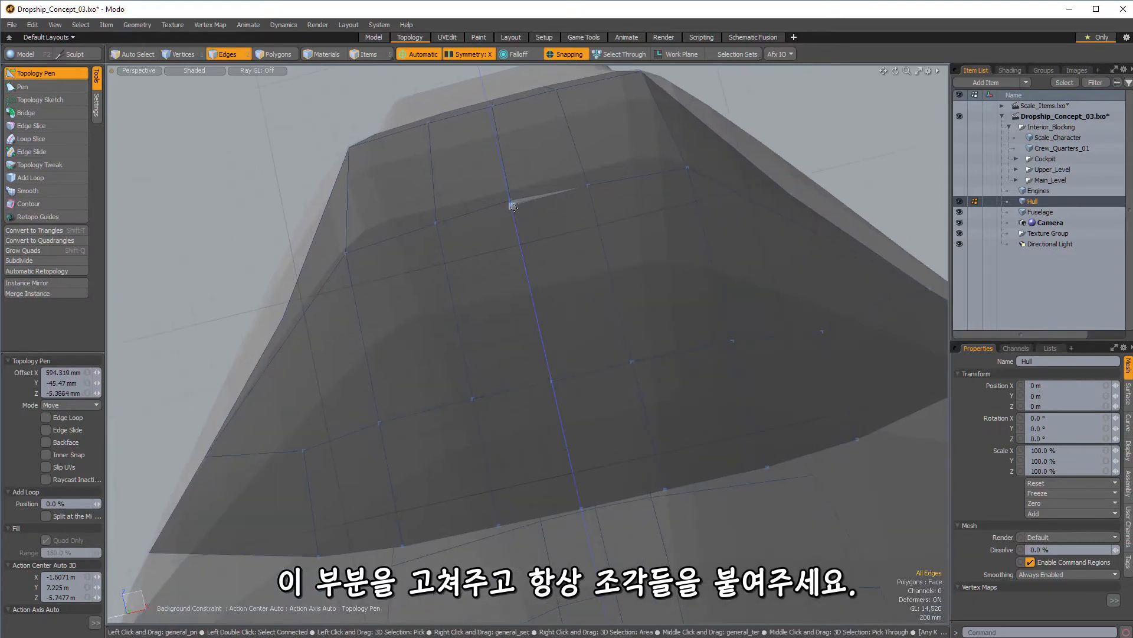
drag(509, 200, 512, 206)
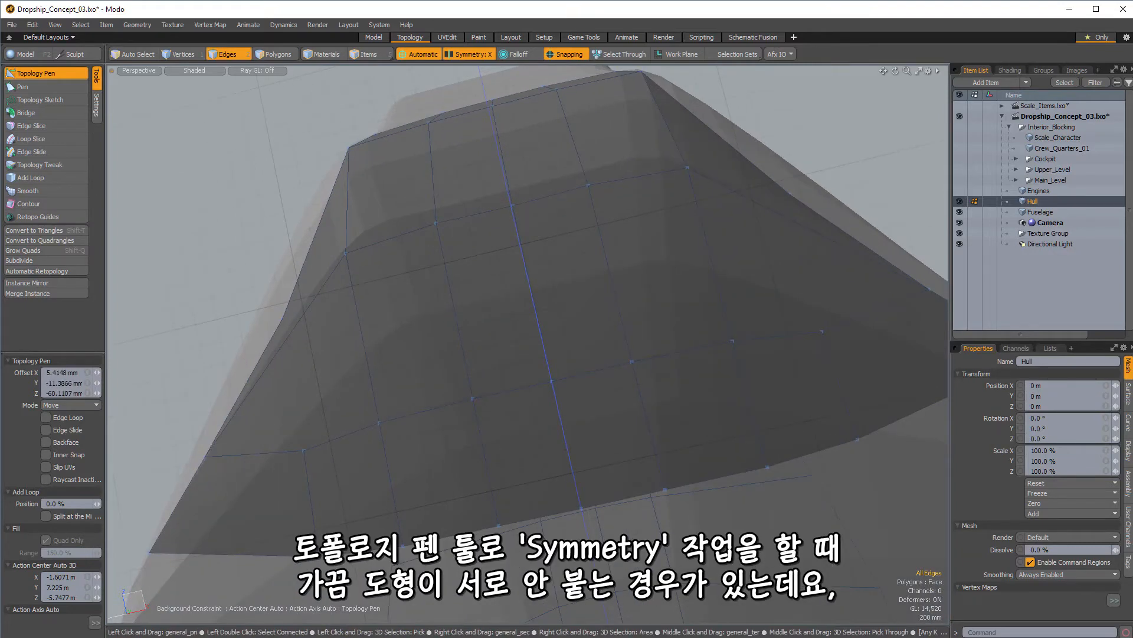
alt+drag(549, 425, 660, 389)
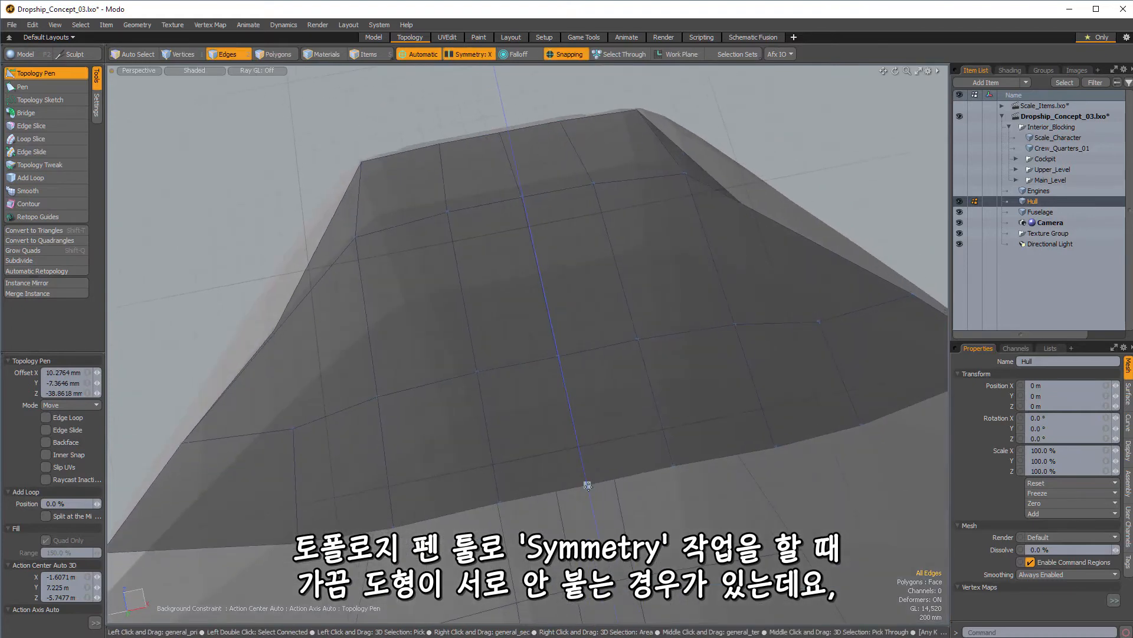
drag(587, 485, 588, 488)
Extend the nose side by another column of panels from the roof edge down to the lower side edge
drag(549, 273, 598, 260)
drag(575, 345, 582, 201)
ctrl+alt+drag(582, 201, 534, 313)
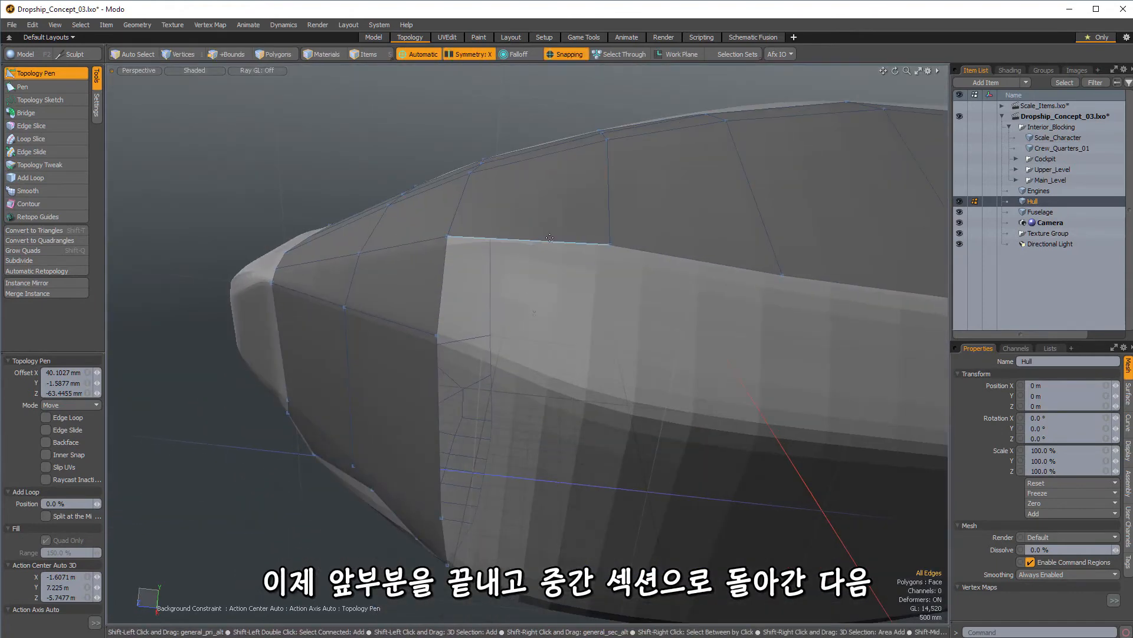
shift+drag(550, 238, 435, 338)
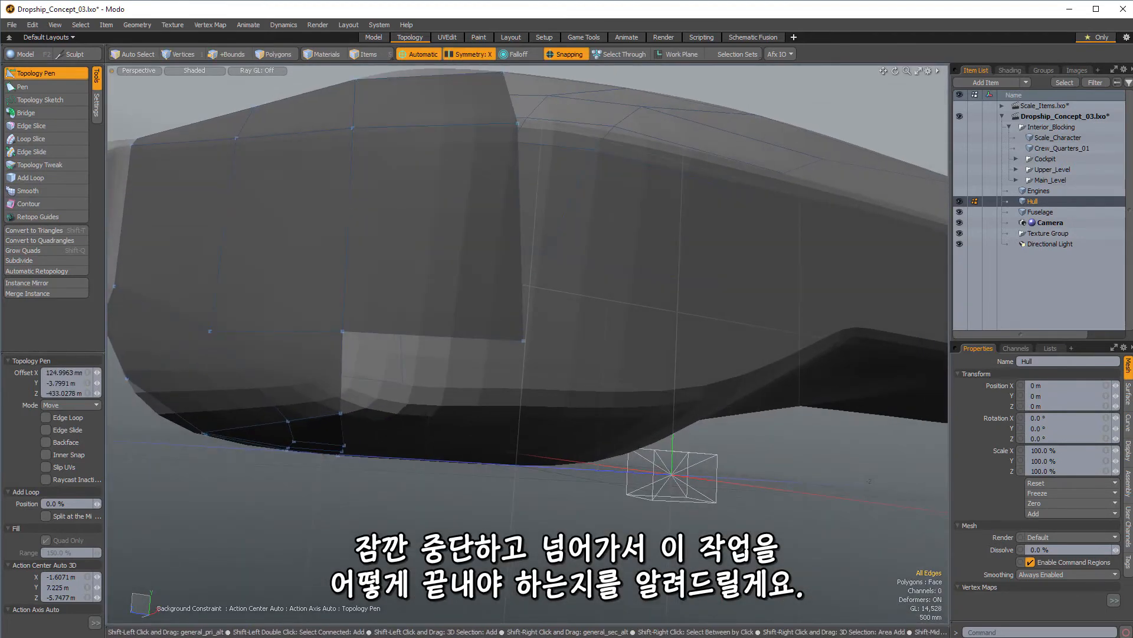
alt+drag(527, 340, 450, 334)
drag(424, 380, 414, 340)
key(ctrl+z)
alt+drag(549, 392, 427, 437)
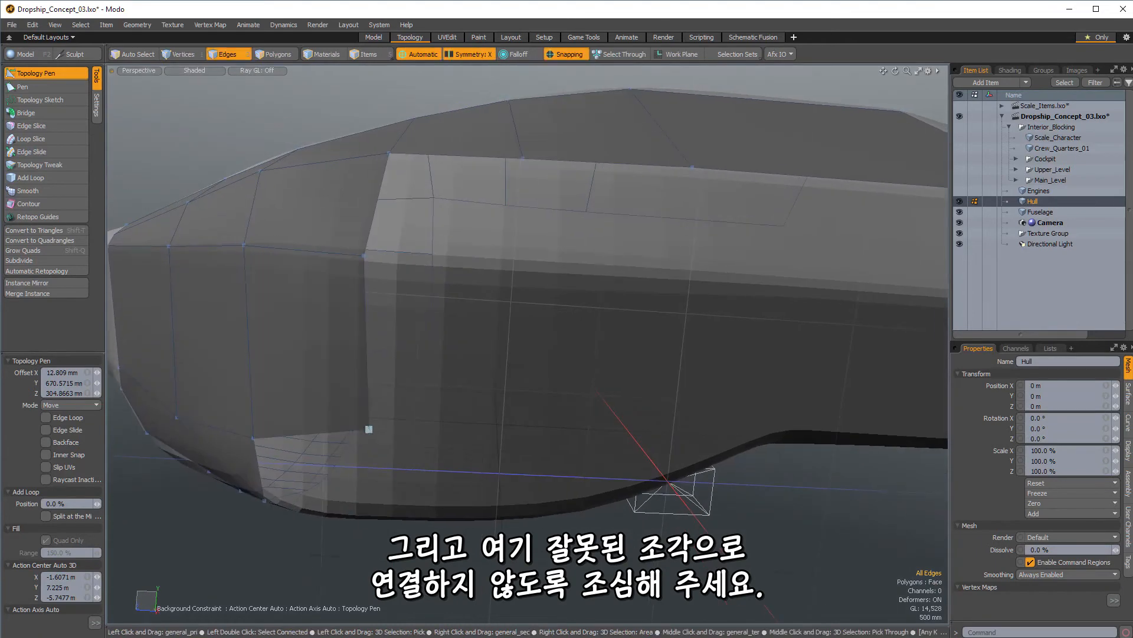
shift+drag(309, 445, 316, 504)
Extend the underside row backward, join it to the new side column, and even out the spacing of its rear vertices
alt+drag(407, 437, 582, 264)
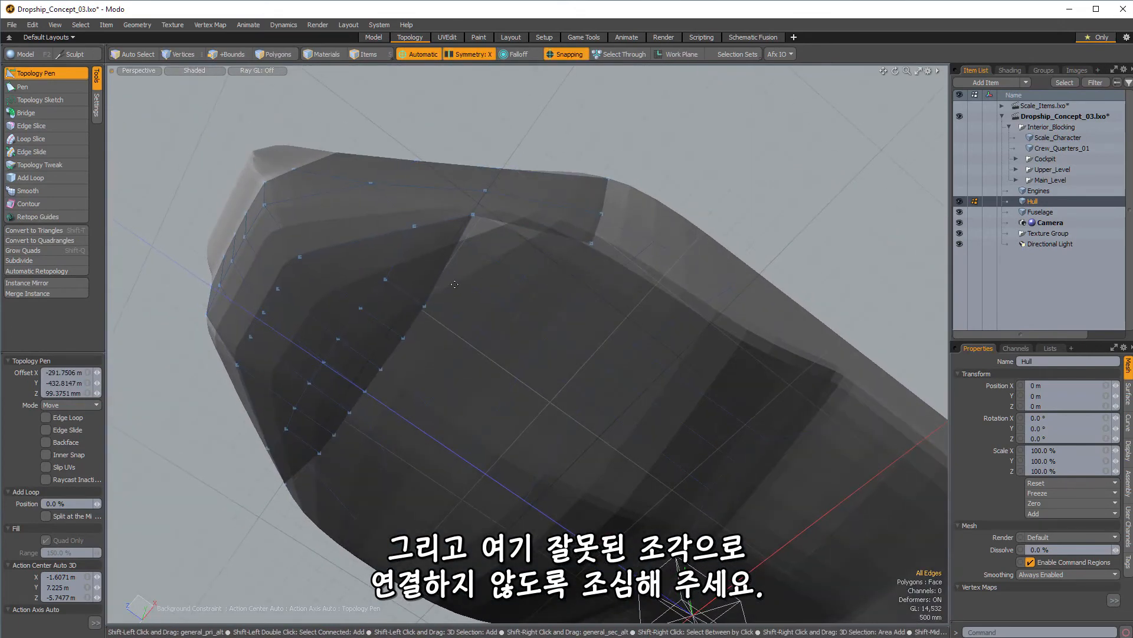
shift+drag(440, 270, 552, 304)
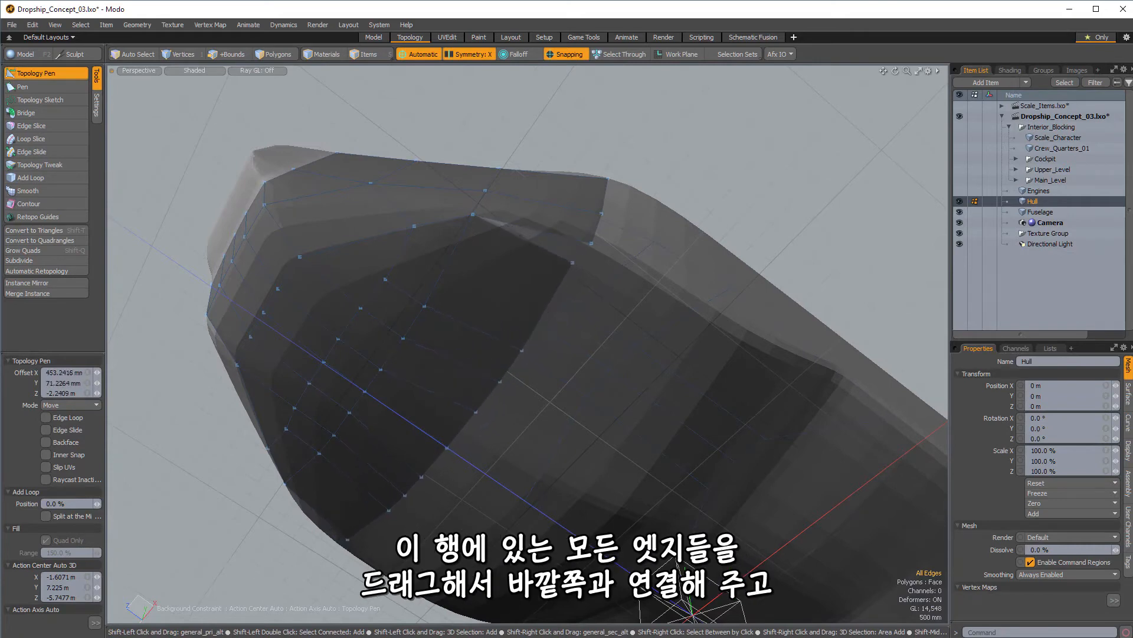
key(2)
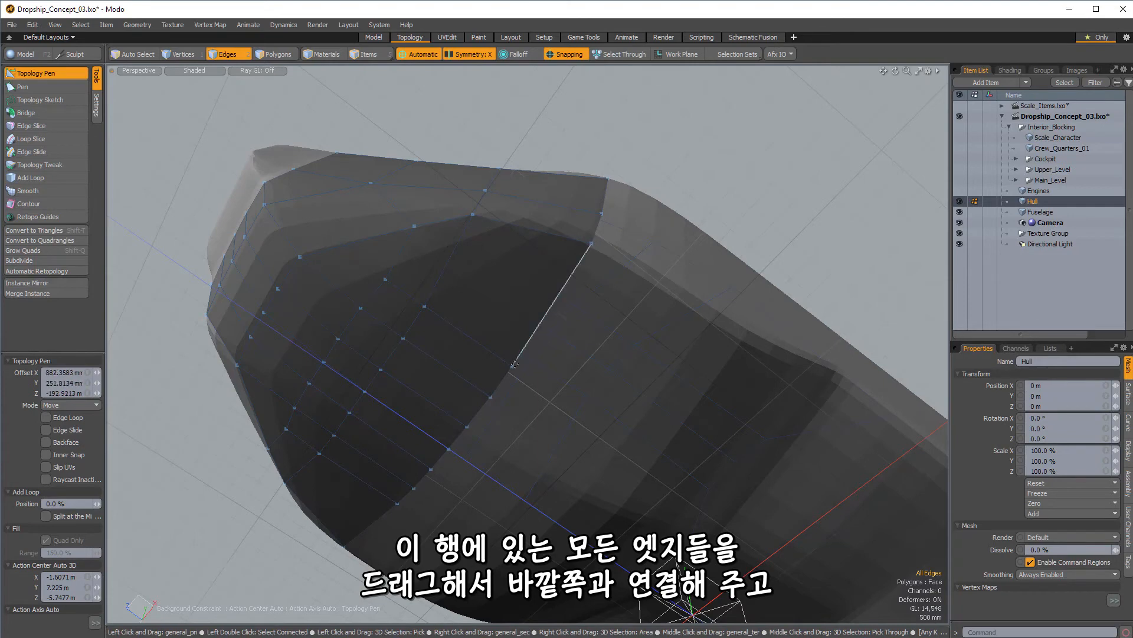
drag(536, 339, 541, 331)
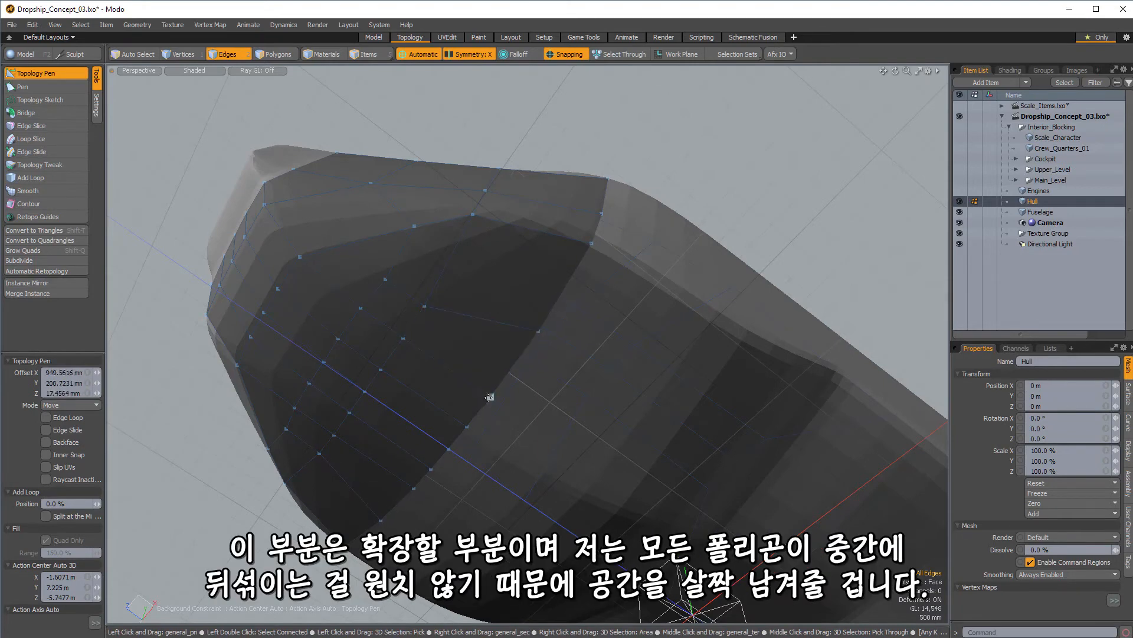
drag(506, 377, 503, 379)
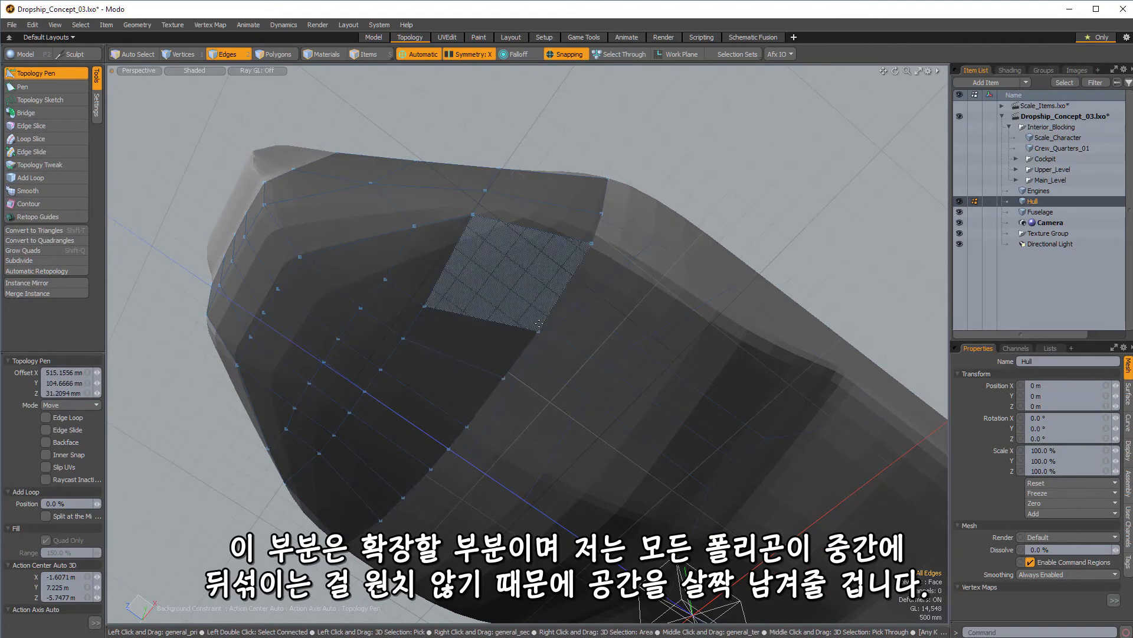
mouse_move(539, 332)
mouse_down()
mouse_move(575, 301)
mouse_move(534, 481)
mouse_move(688, 268)
mouse_move(535, 325)
mouse_up()
Add the next side panel behind the nose column and close the gap between it and the roof panels
shift+drag(530, 386, 582, 380)
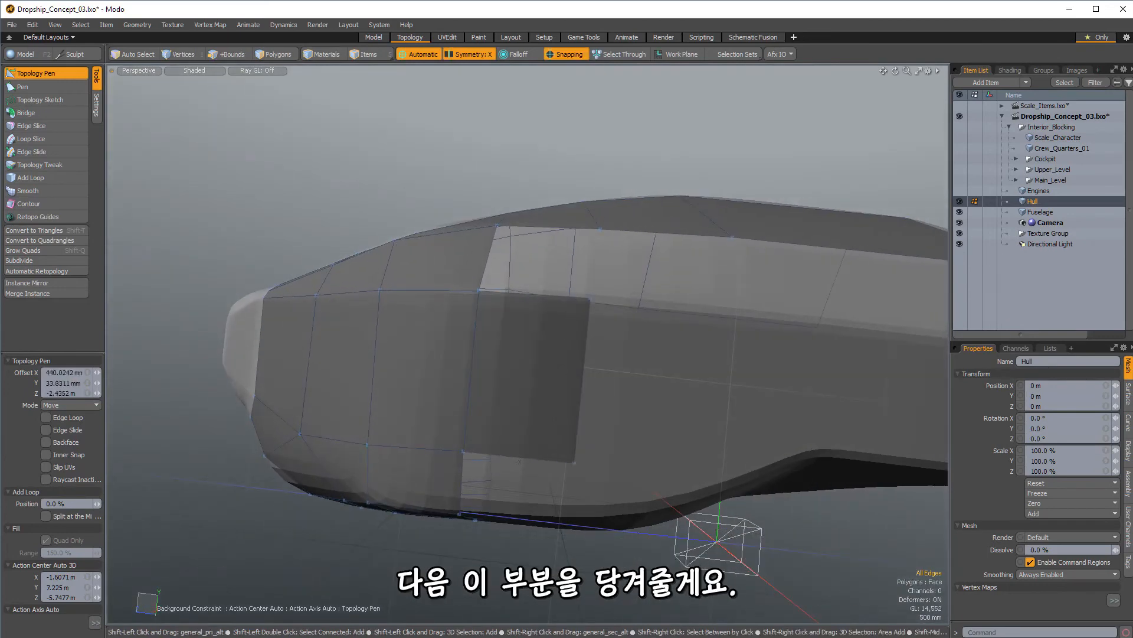
shift+drag(520, 460, 522, 465)
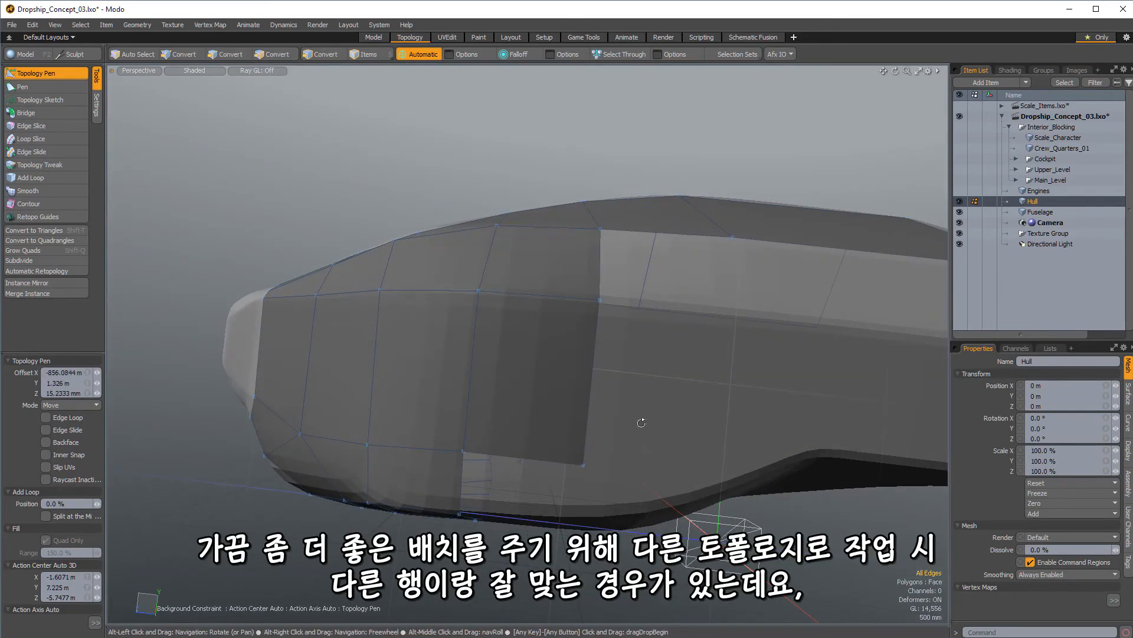
Extend separate underside panels backward behind the nose and fill the gaps between them across to the centreline
alt+drag(640, 423, 564, 384)
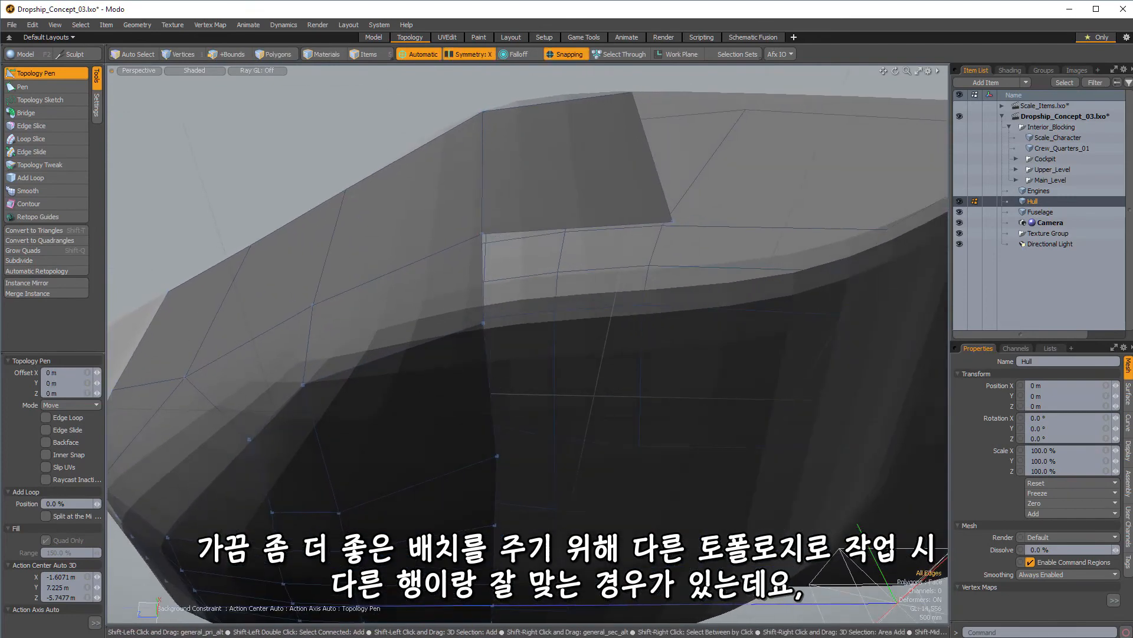
shift+drag(490, 387, 655, 295)
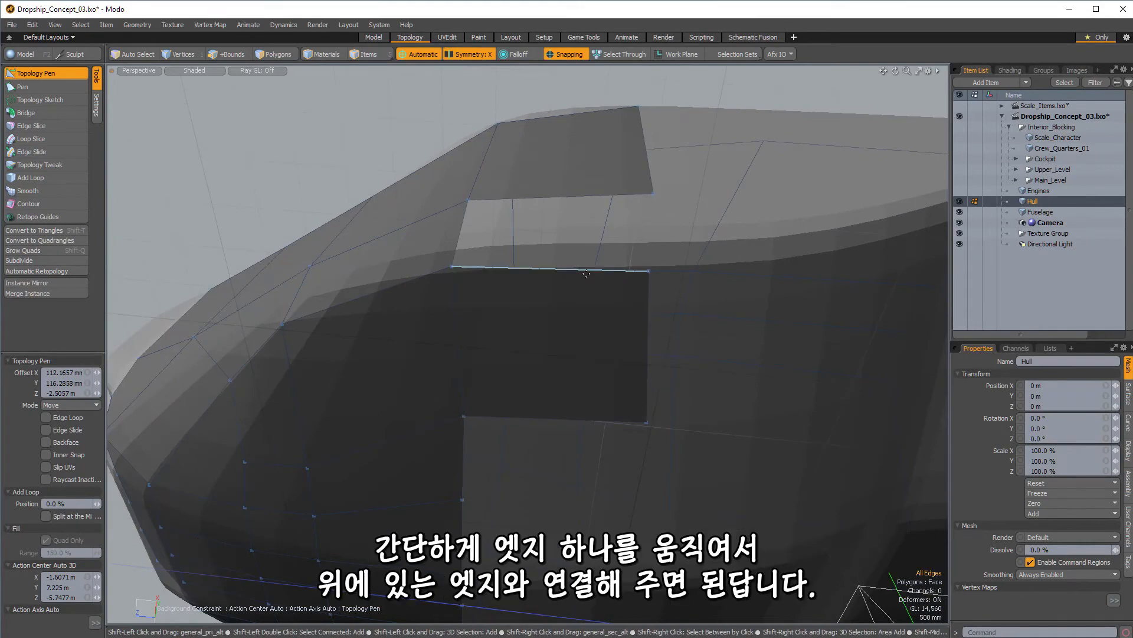
shift+drag(557, 236, 587, 303)
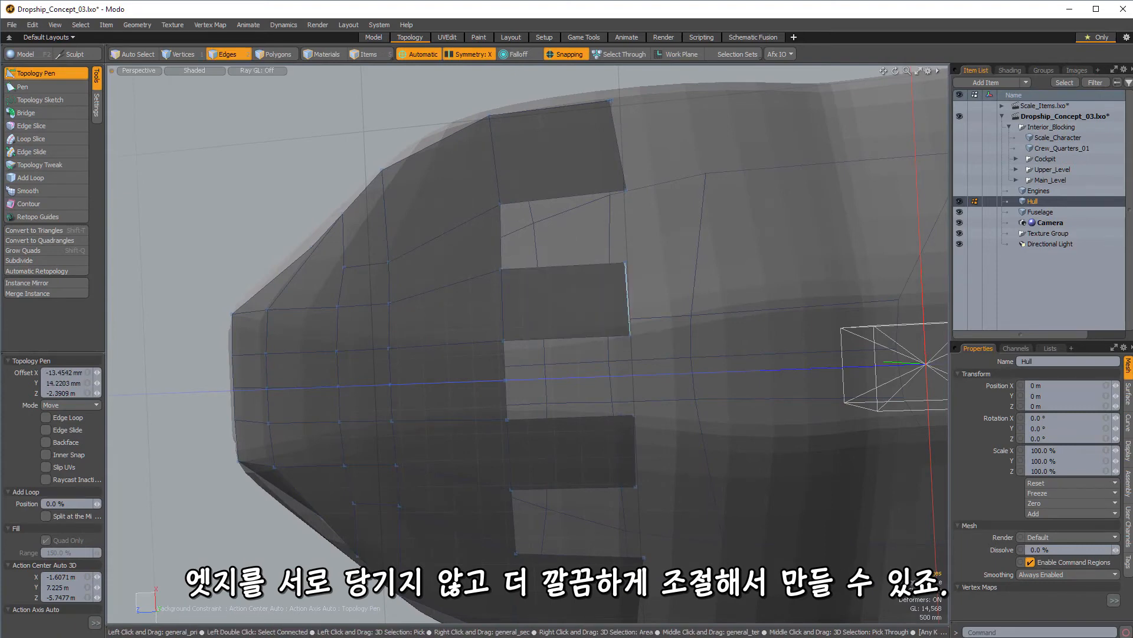
shift+click(578, 214)
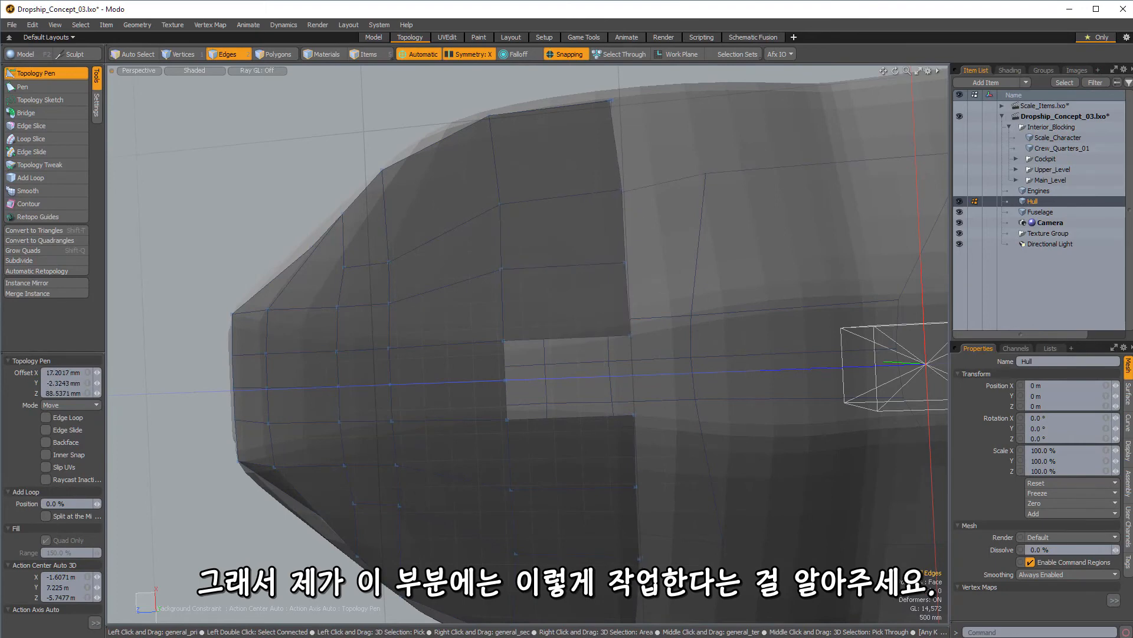
alt+drag(646, 183, 642, 228)
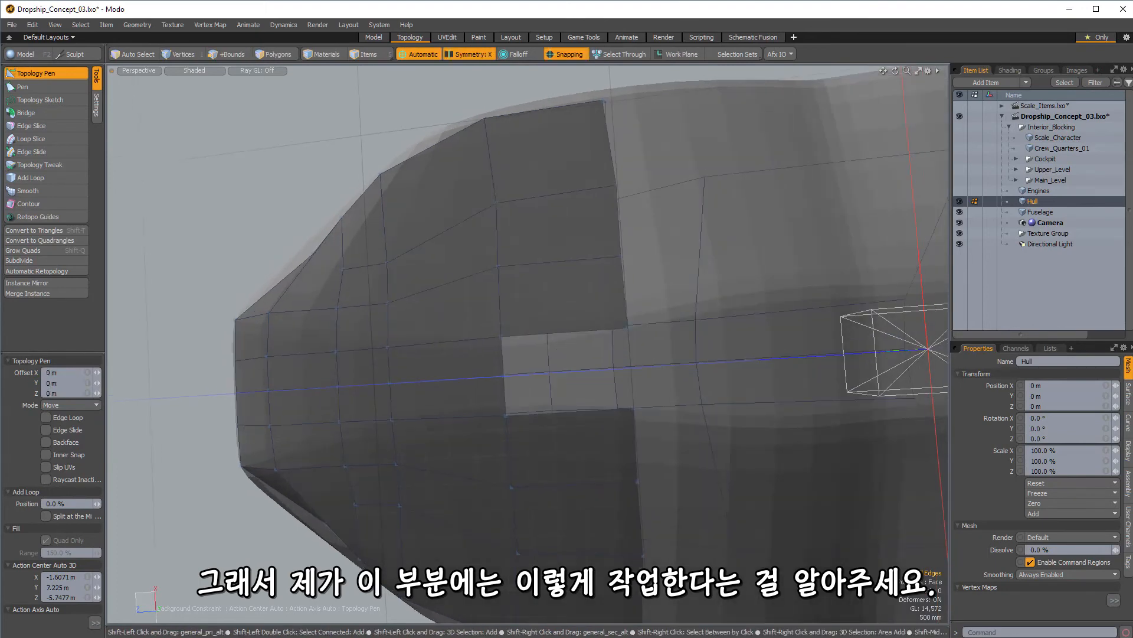
shift+click(564, 369)
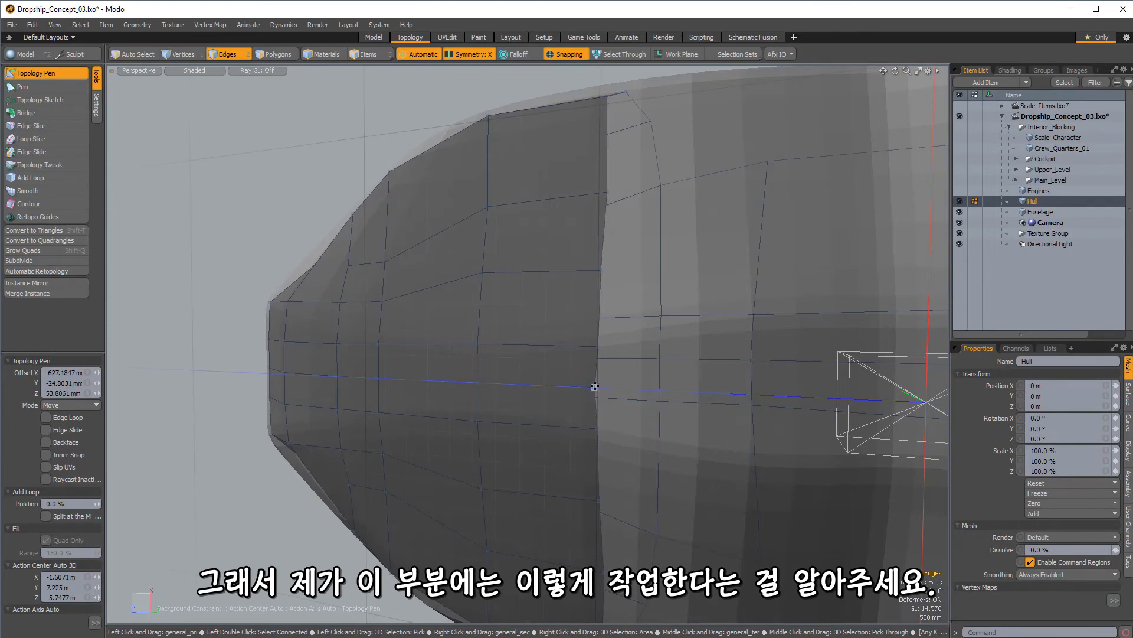
Extend the middle section's roof edge down the upper slope and the flat side wall, adjusting the lower corner to the fuselage
alt+drag(596, 388, 577, 278)
scroll(576, 278, up, 4)
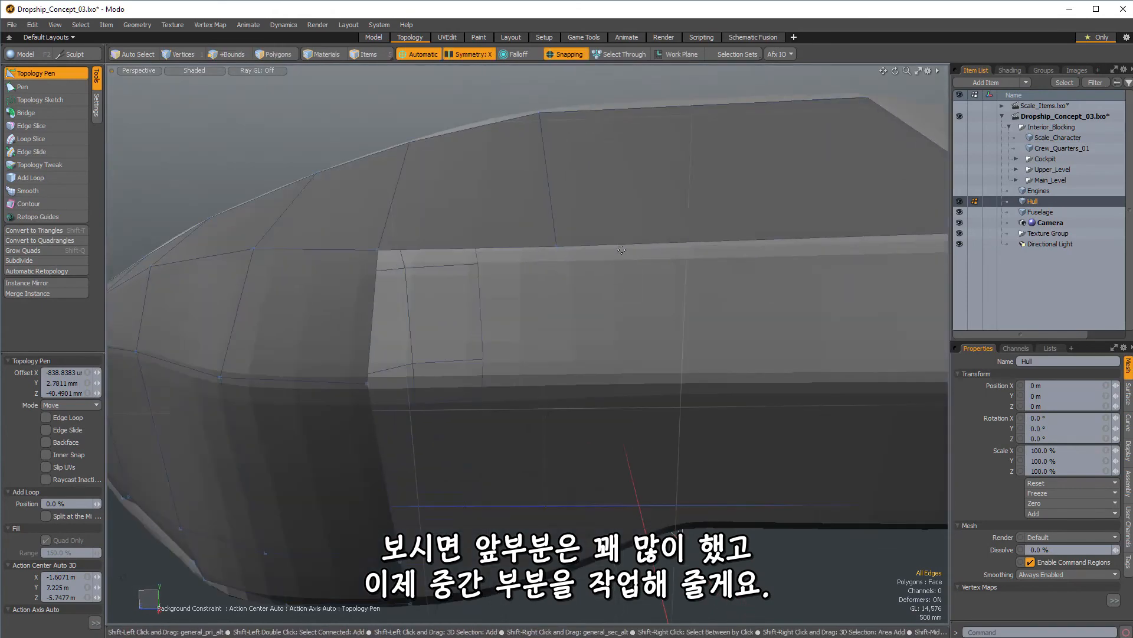
shift+drag(650, 243, 651, 378)
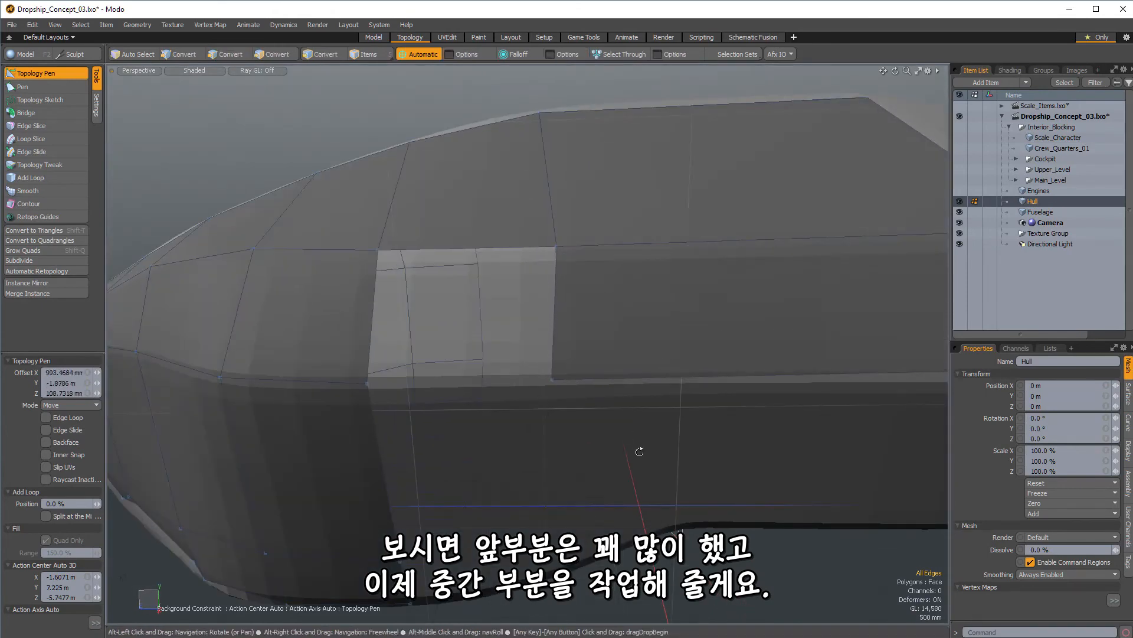
alt+drag(639, 450, 747, 381)
alt+drag(561, 434, 730, 376)
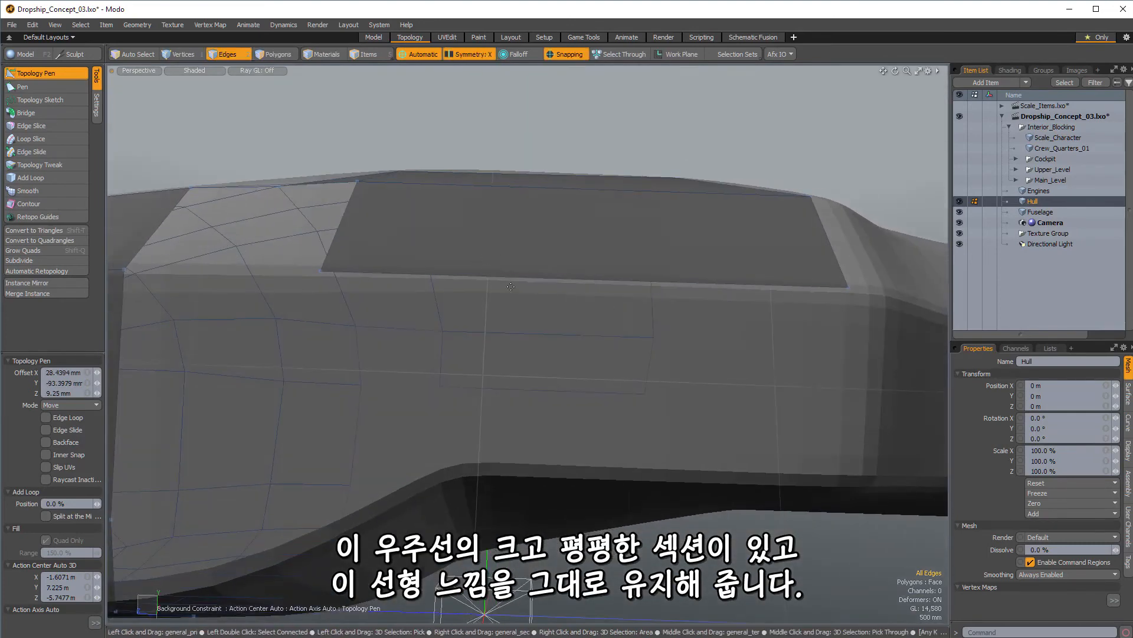
shift+drag(511, 286, 511, 442)
alt+drag(567, 377, 570, 392)
drag(656, 482, 657, 502)
Fill the side gap between the nose and middle sections and join its lower corners along the fuselage's bottom edge
alt+drag(627, 356, 703, 549)
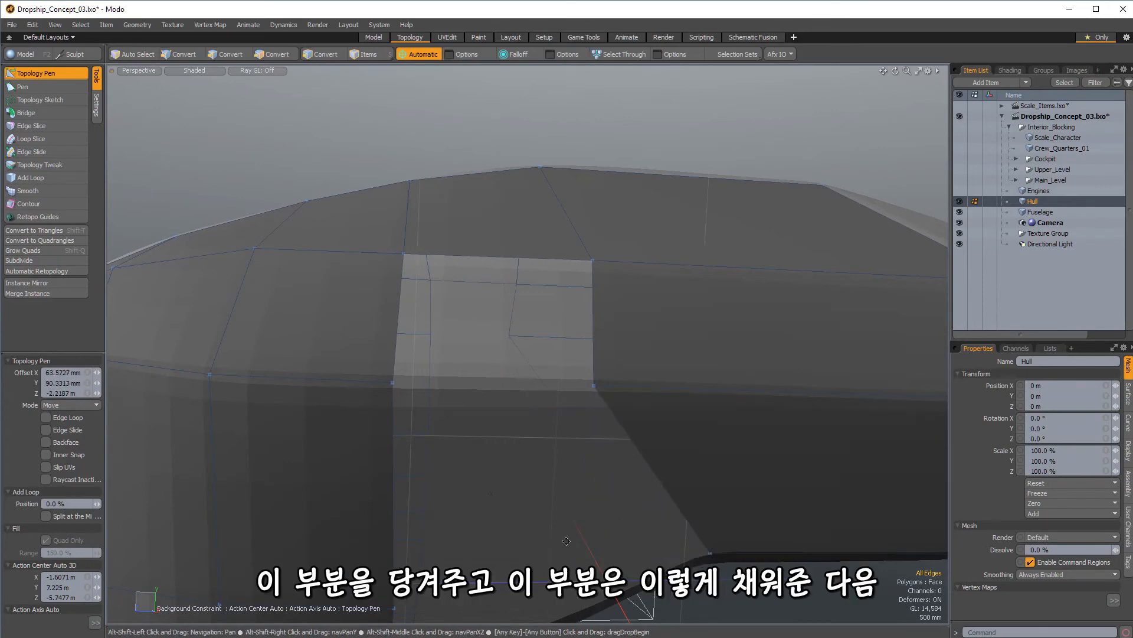
alt+drag(490, 493, 466, 522)
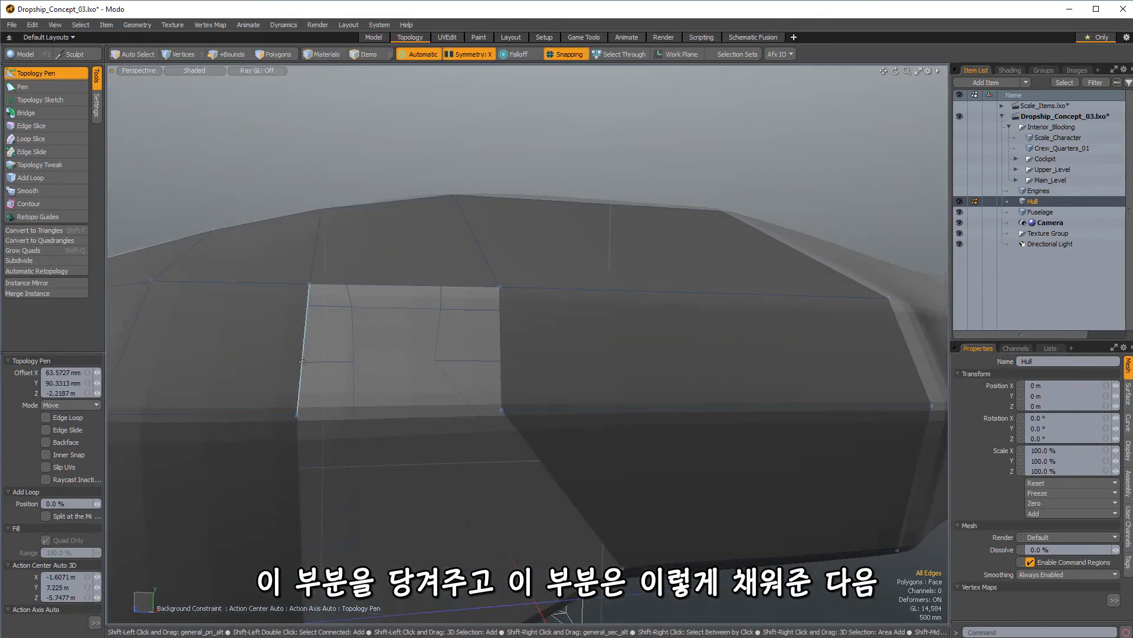
shift+drag(303, 362, 415, 301)
alt+drag(433, 407, 329, 381)
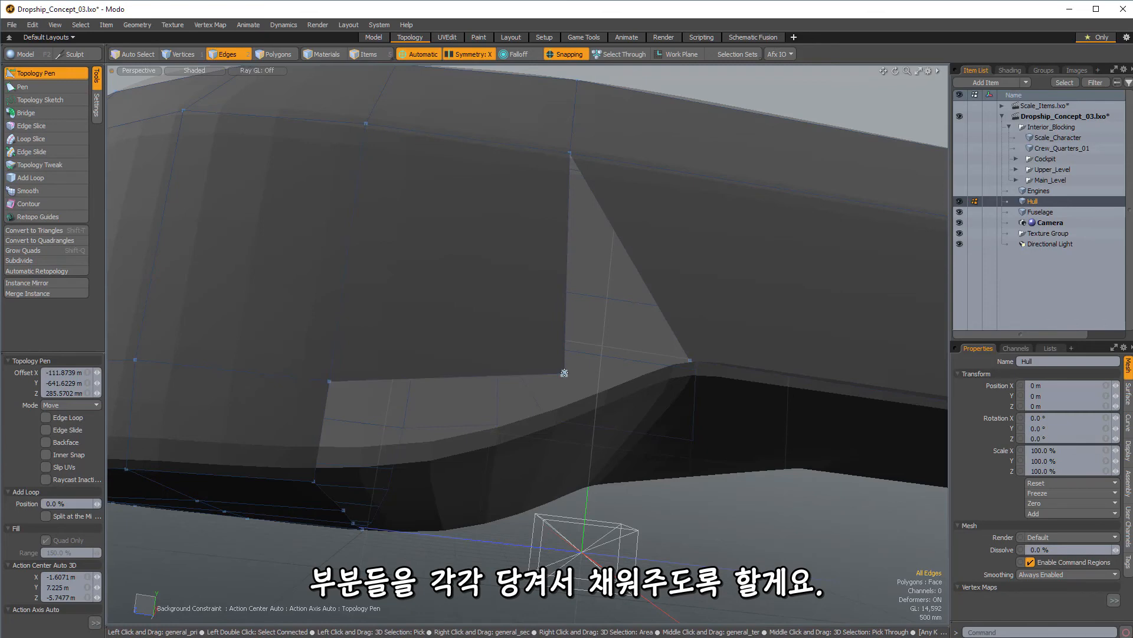
drag(564, 373, 480, 304)
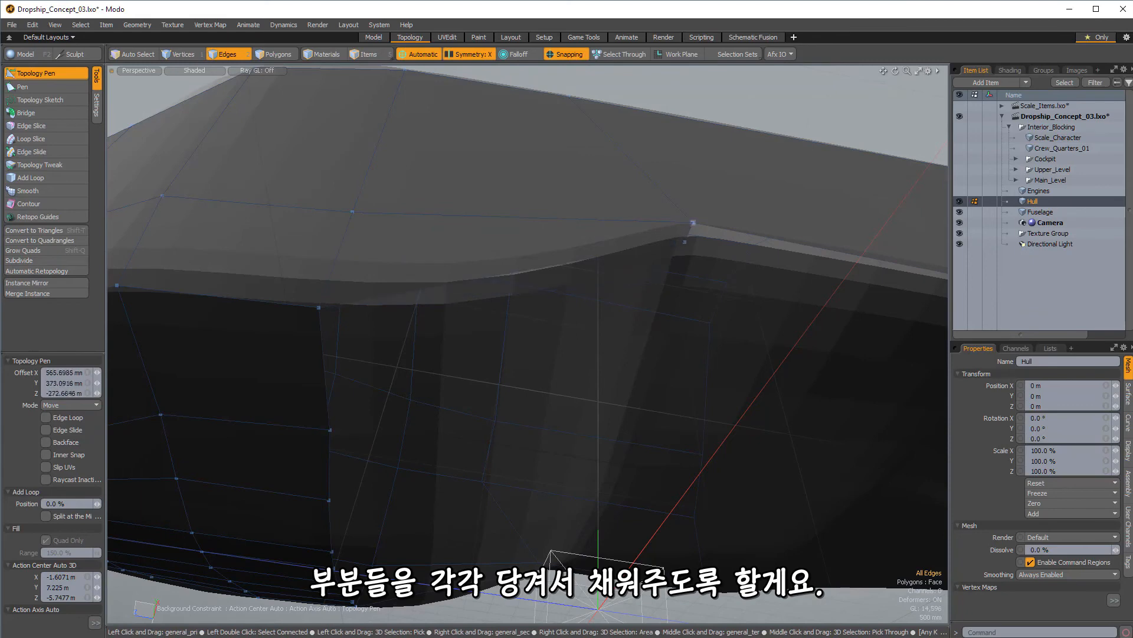
drag(684, 245, 683, 245)
Add a panel inward beneath the middle section from the lower side edge and align its inner rear corner
alt+drag(407, 307, 479, 250)
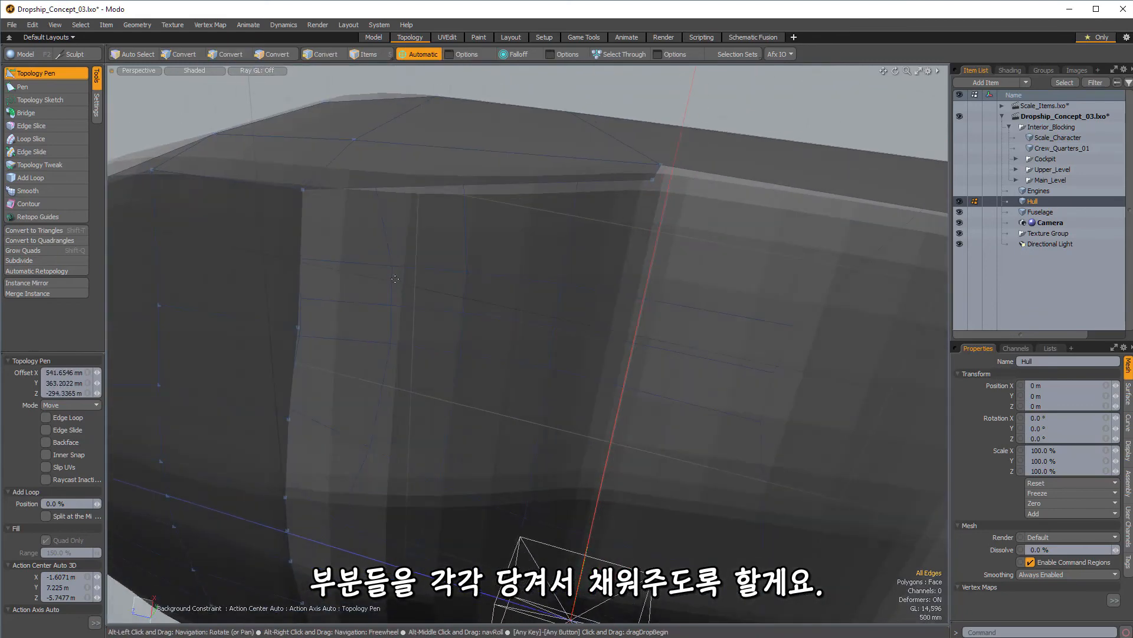
shift+drag(495, 184, 488, 319)
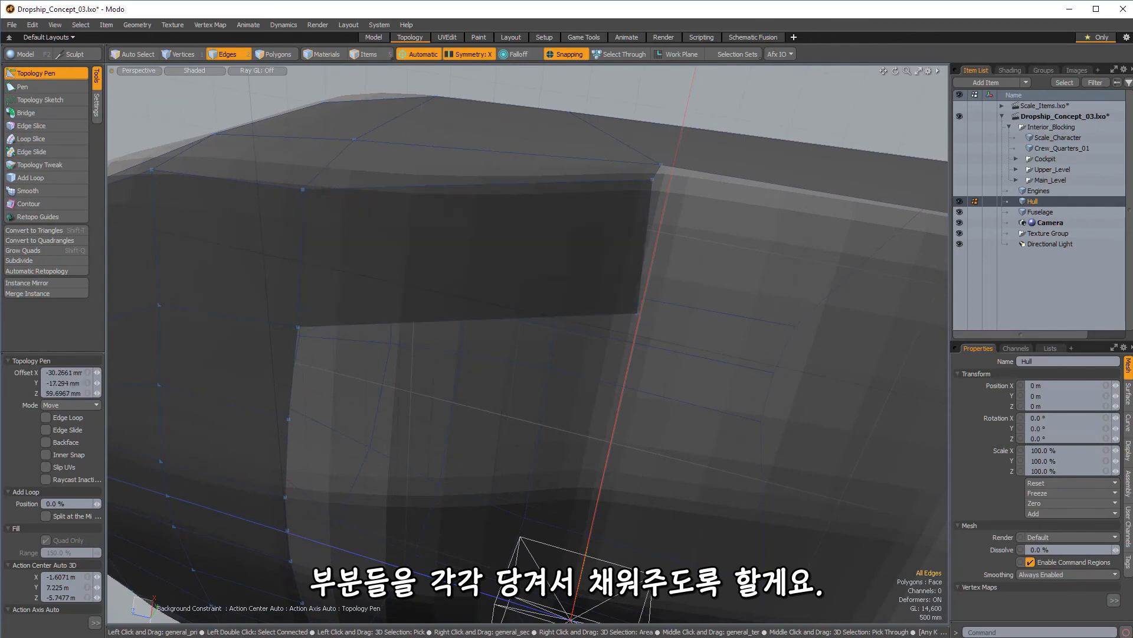
drag(642, 312, 619, 323)
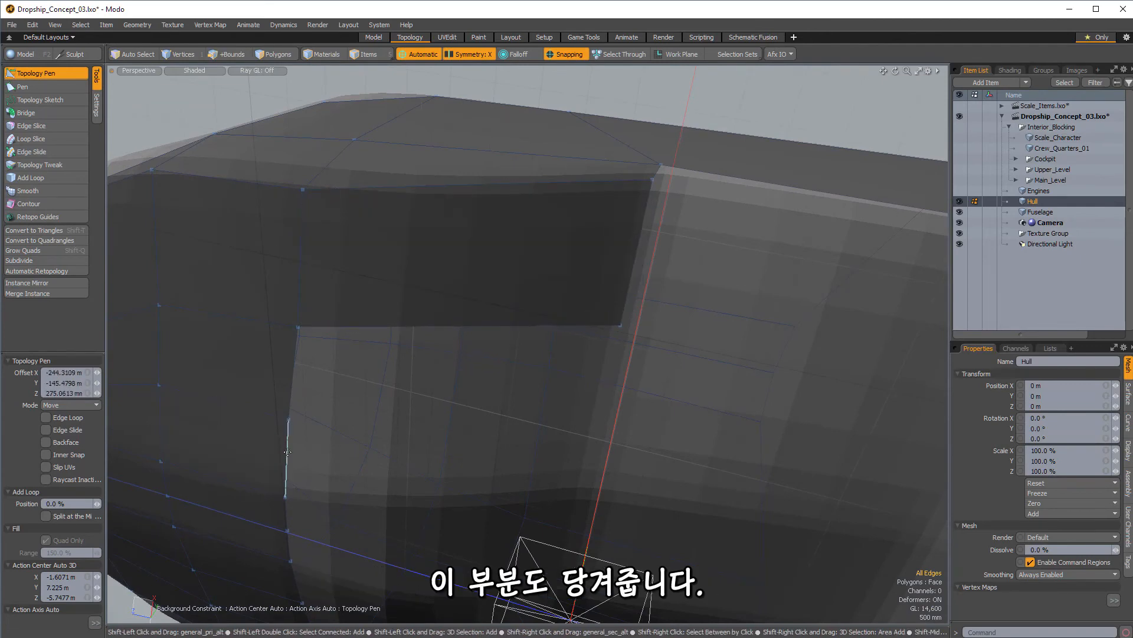
Extend the remaining underside edges backward to complete the panel row to the centreline and adjust its vertices
shift+drag(288, 449, 578, 452)
shift+drag(447, 416, 610, 376)
alt+shift+drag(373, 431, 422, 368)
drag(308, 361, 287, 371)
drag(634, 384, 631, 408)
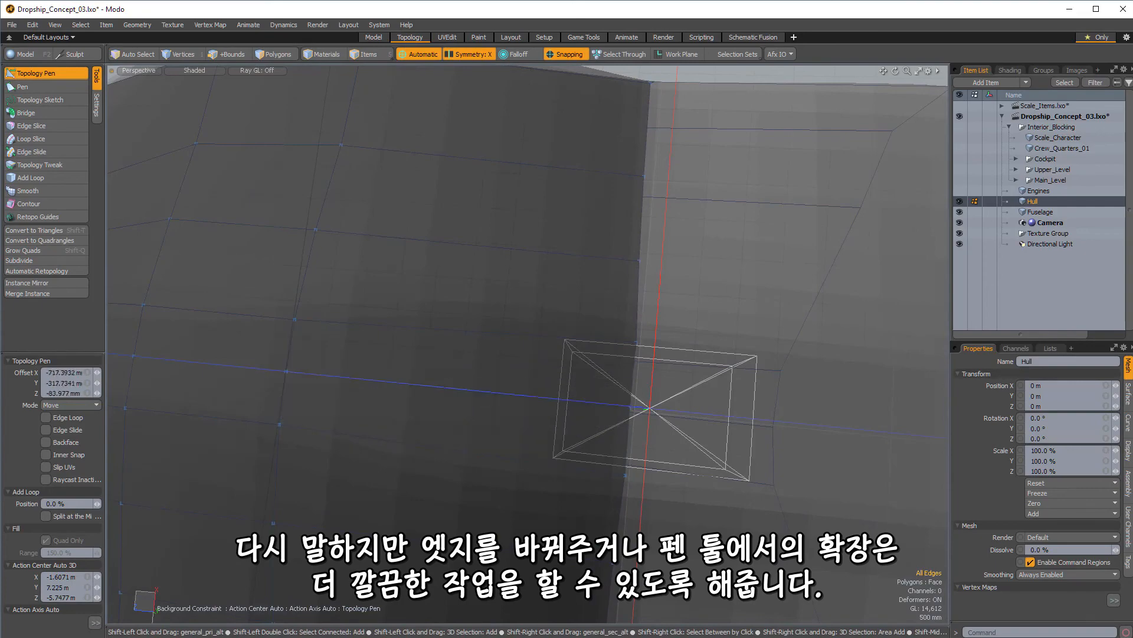
Switch to the Model layout, hide the fuselage so only the hull mesh shows, and inspect the low-poly hull from several angles
alt+drag(413, 379, 549, 377)
click(374, 37)
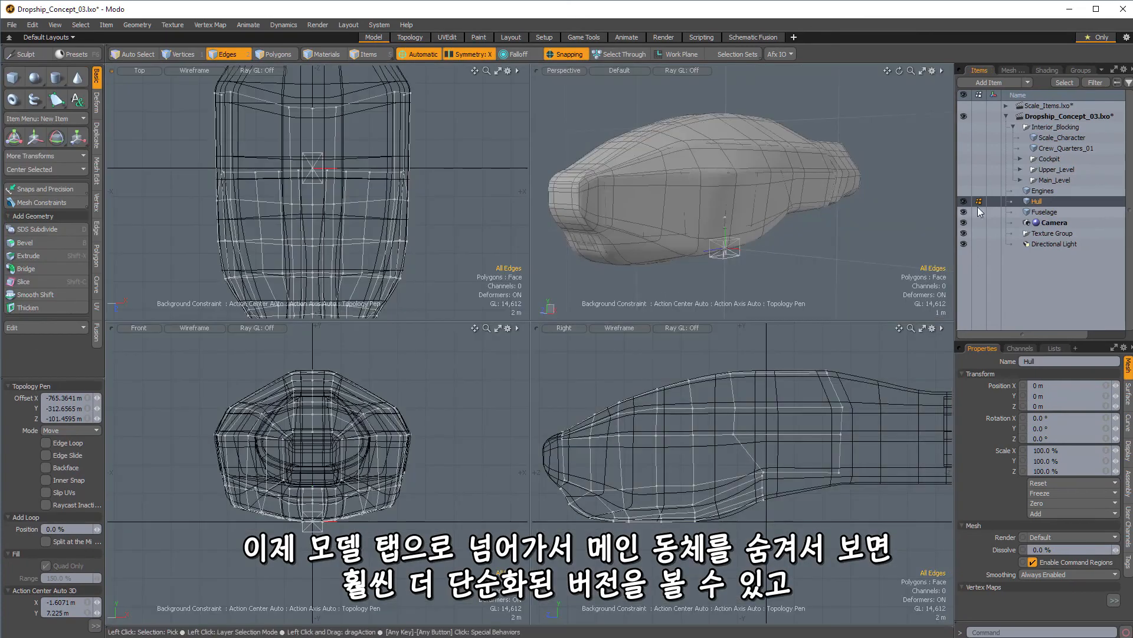
alt+drag(885, 188, 956, 191)
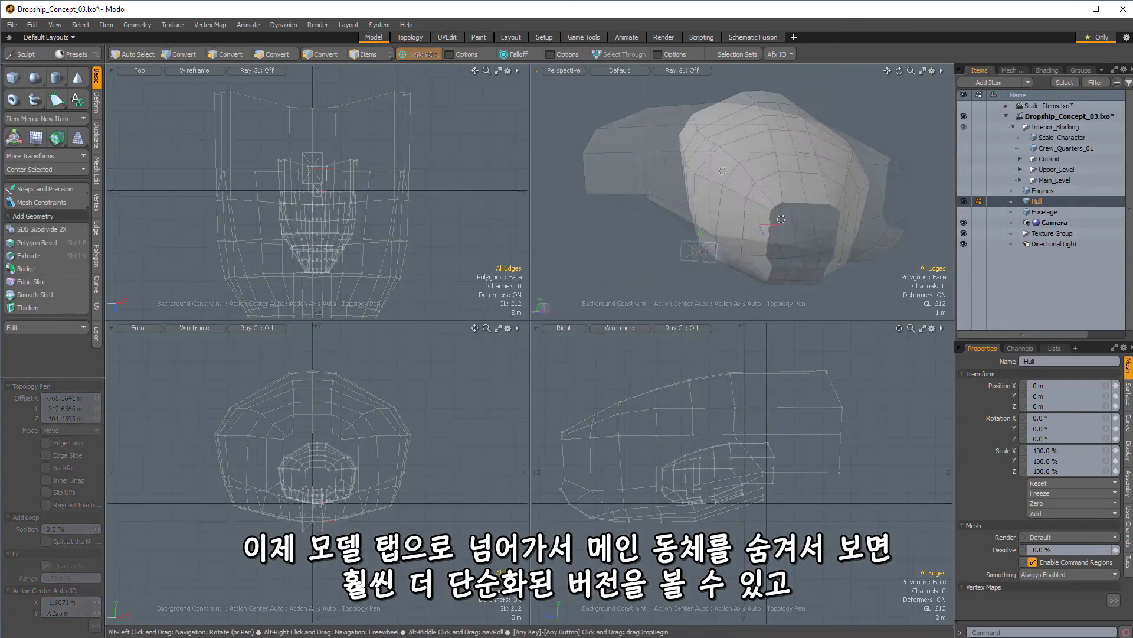
alt+drag(717, 197, 746, 201)
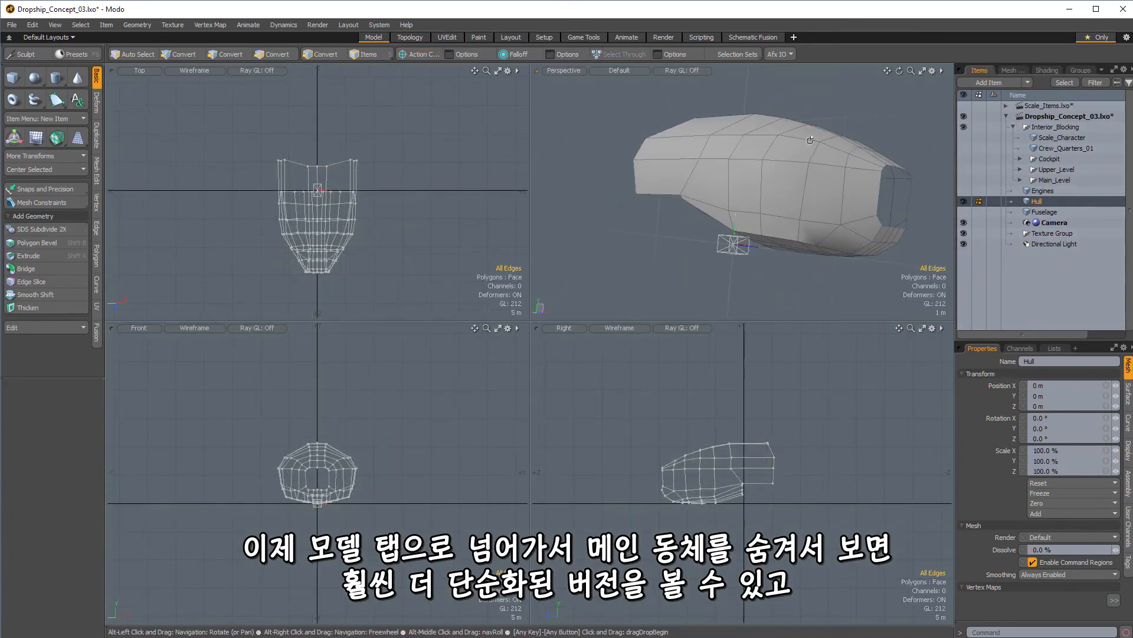
alt+drag(810, 140, 728, 161)
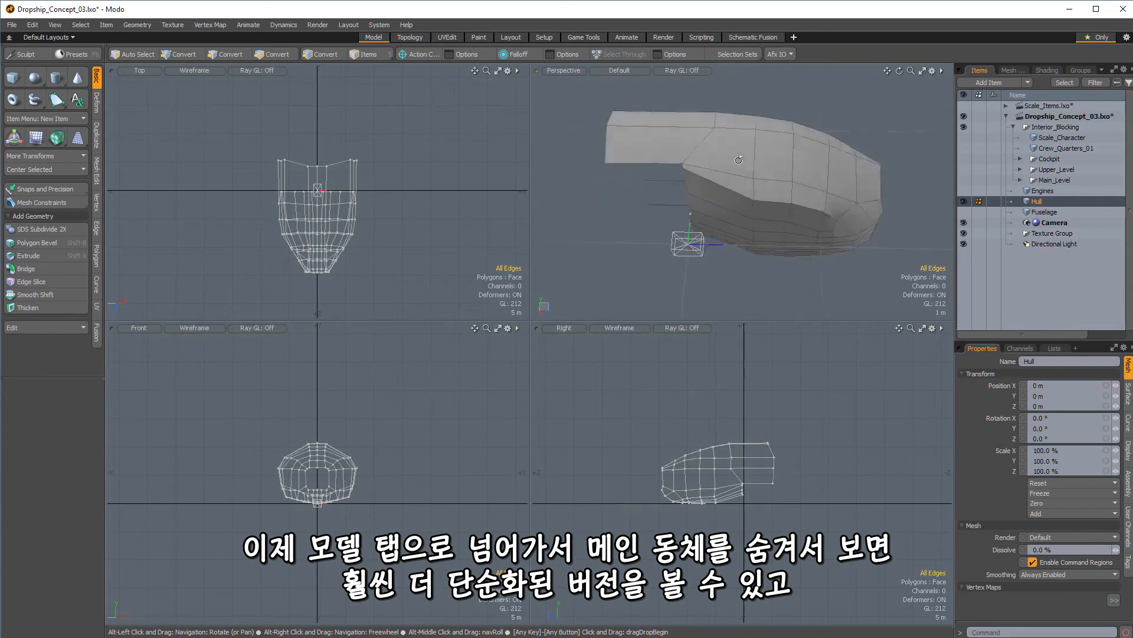
alt+drag(823, 164, 751, 165)
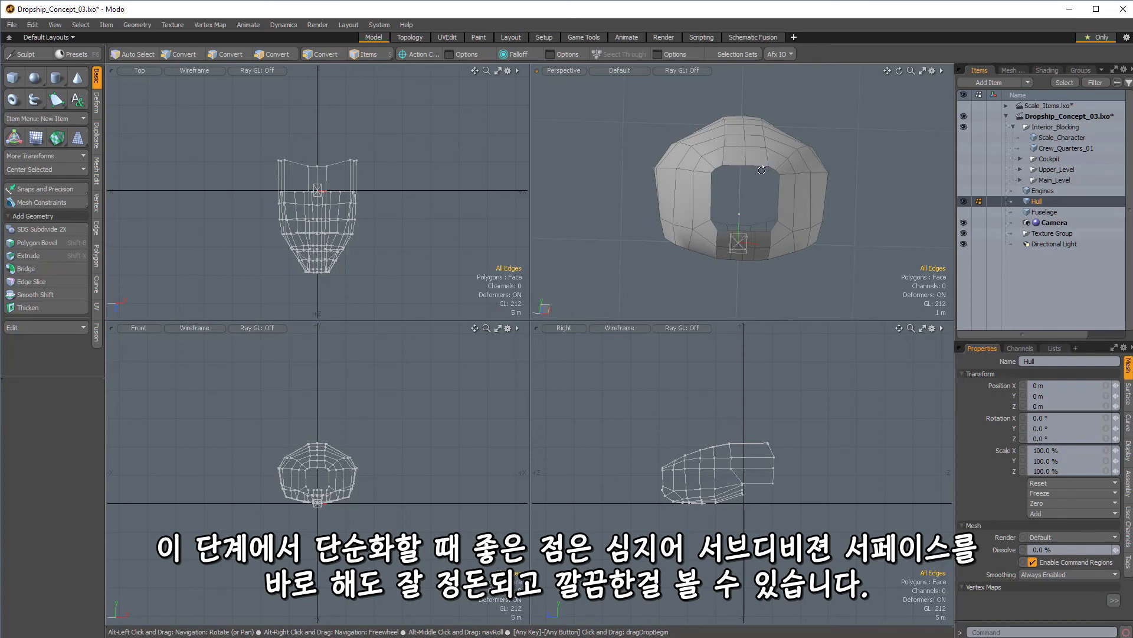
alt+drag(761, 181, 774, 173)
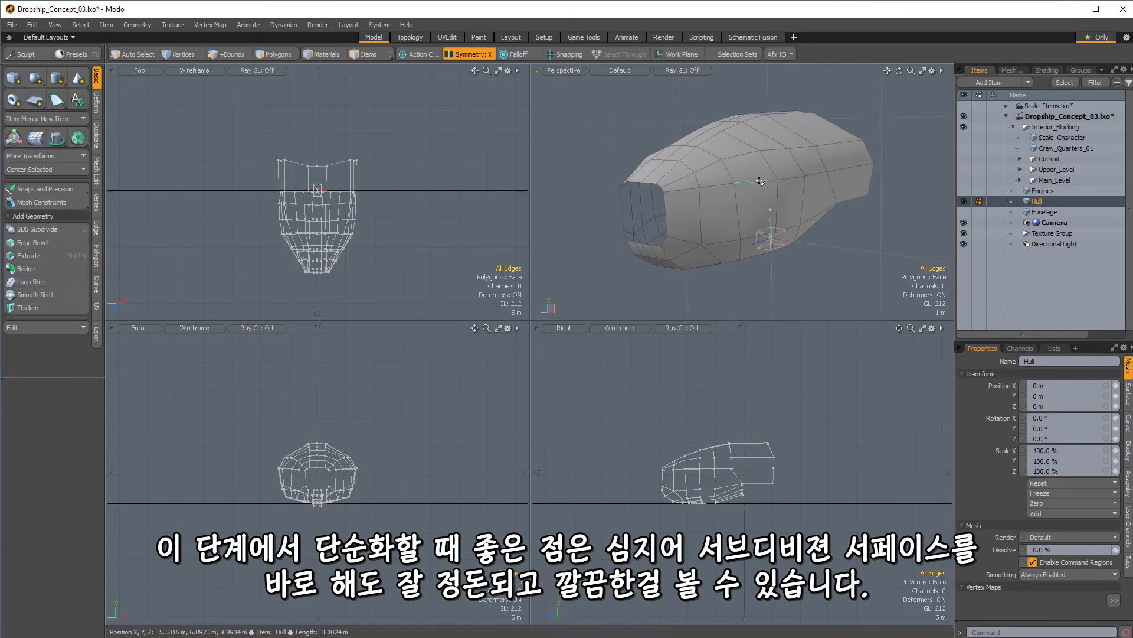
Convert the hull mesh to Catmull-Clark subdivision and work in edge selection mode
key(Tab)
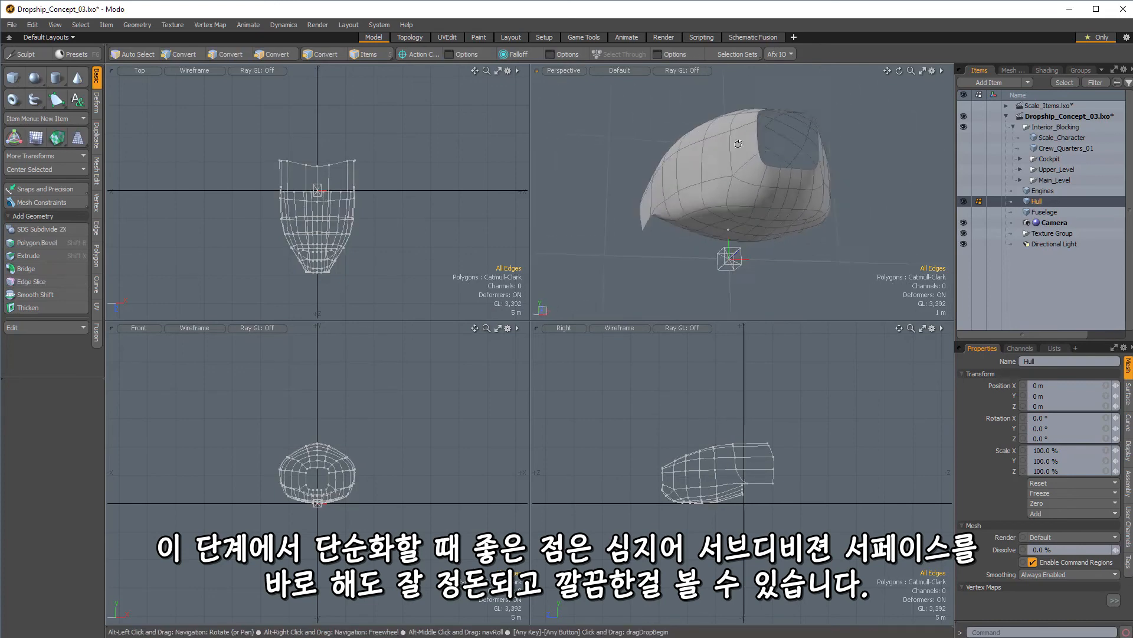
alt+drag(632, 169, 711, 196)
key(2)
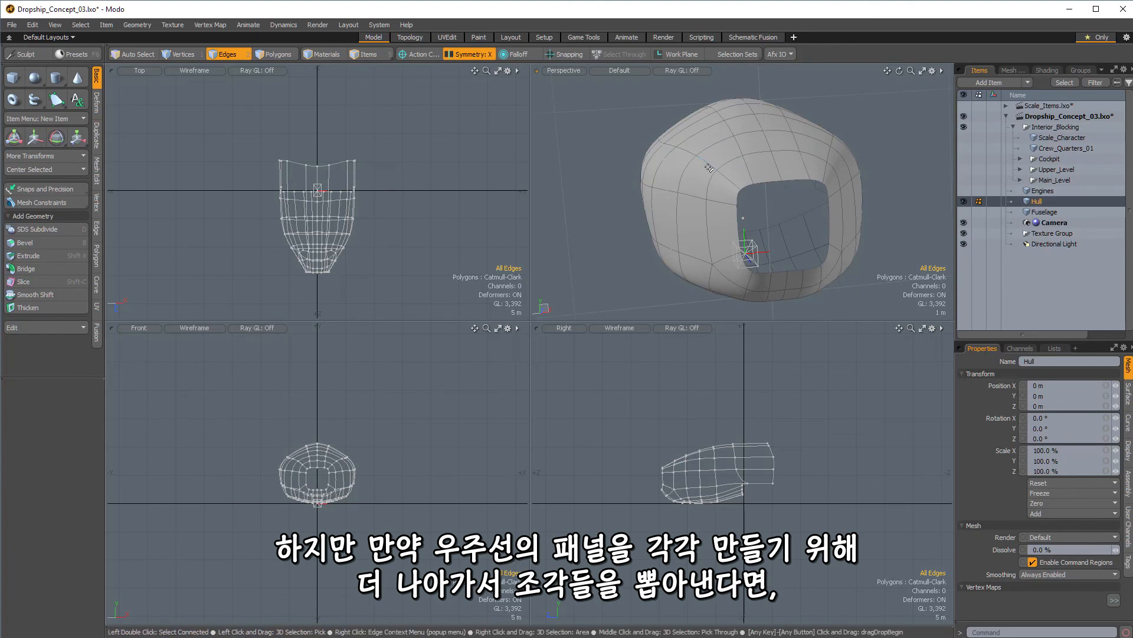
Examine the smoothed hull's surface flow along both sides and around the open front where the canopy belongs
alt+drag(708, 168, 772, 183)
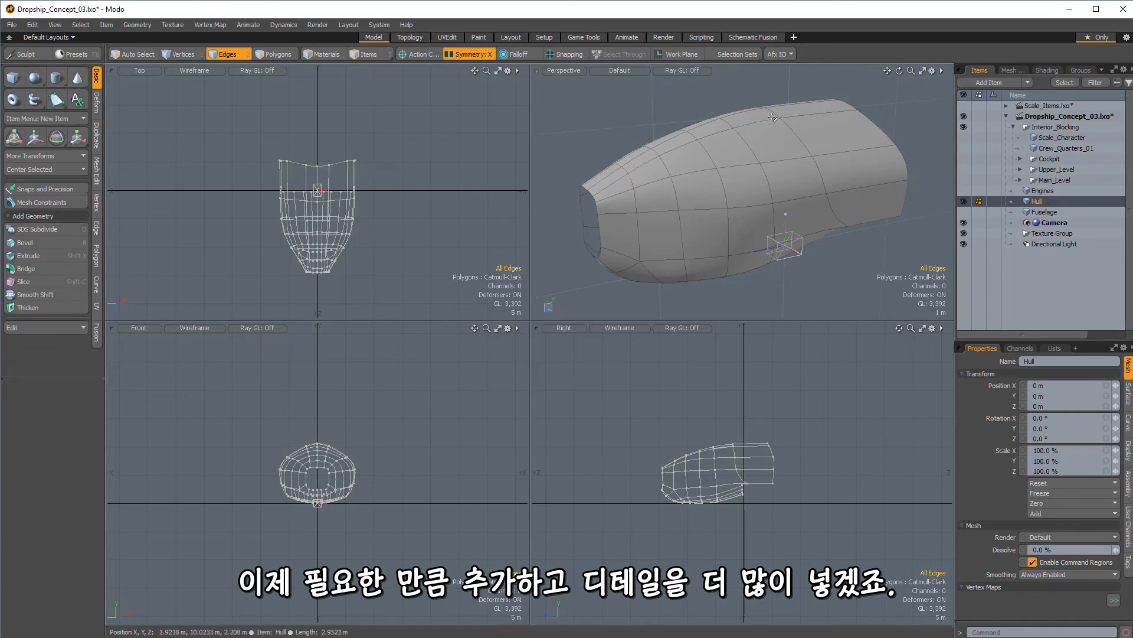
alt+drag(792, 149, 819, 166)
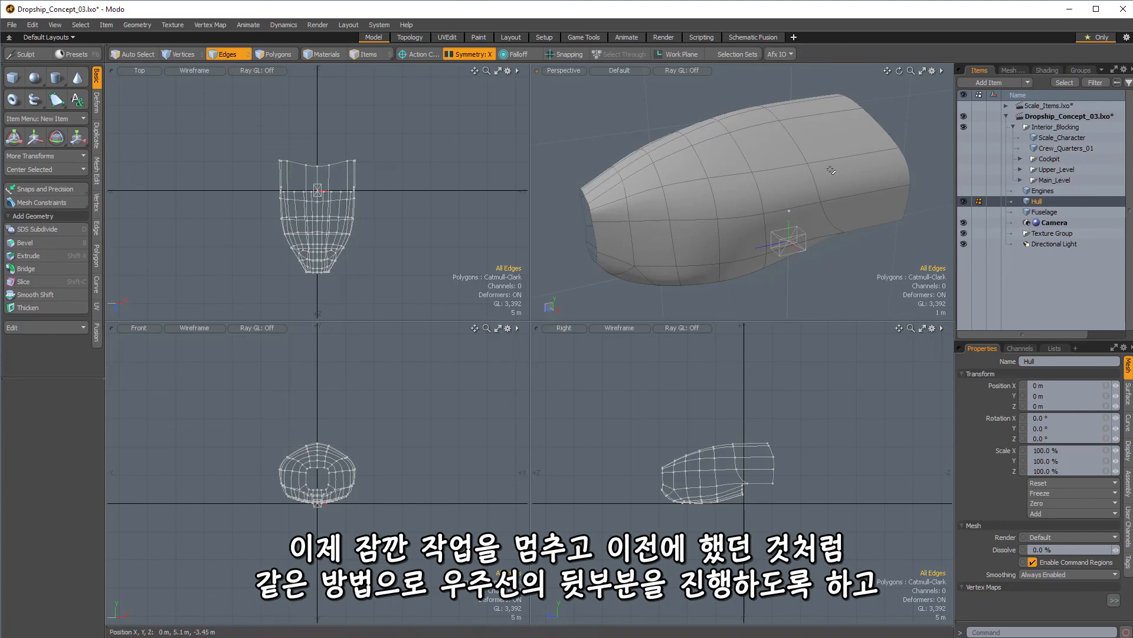
alt+drag(833, 176, 695, 173)
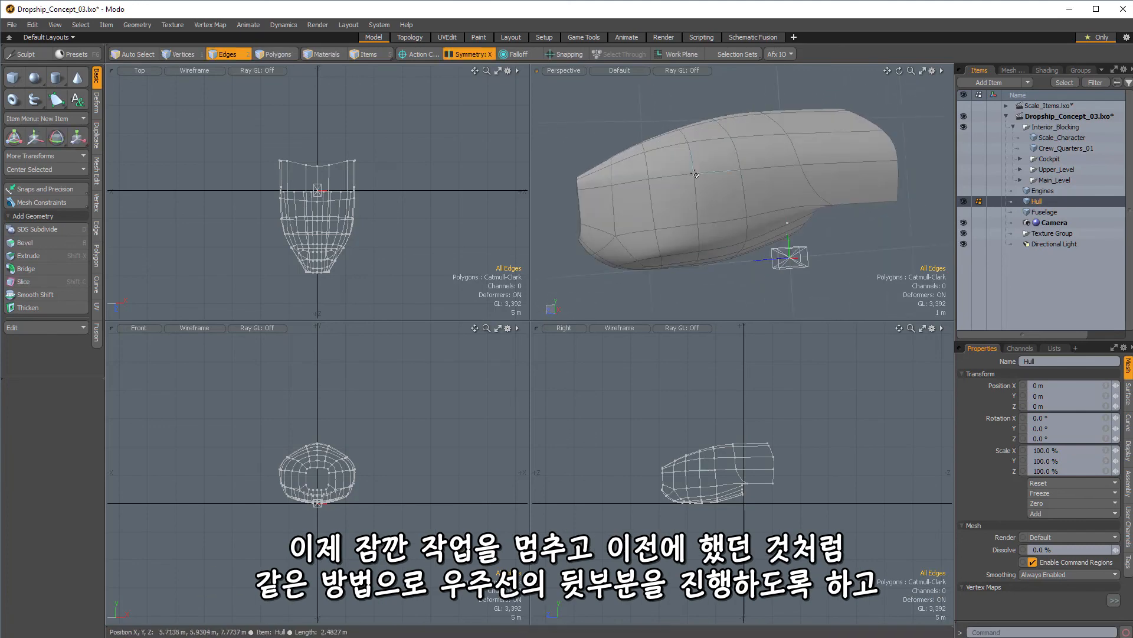
alt+drag(768, 152, 666, 166)
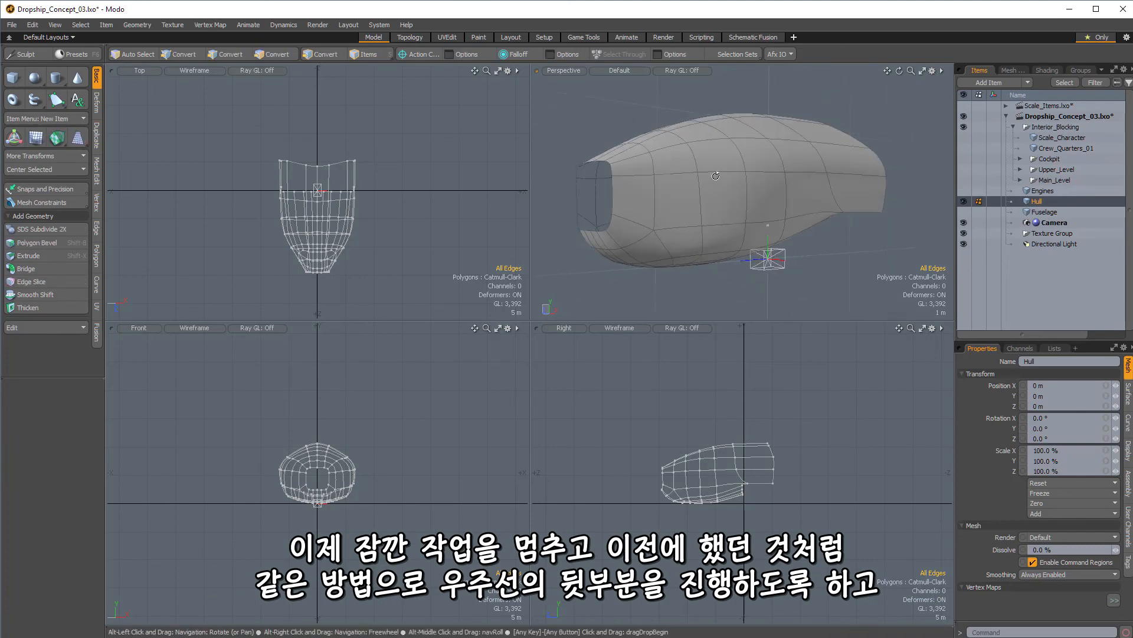
scroll(629, 181, up, 2)
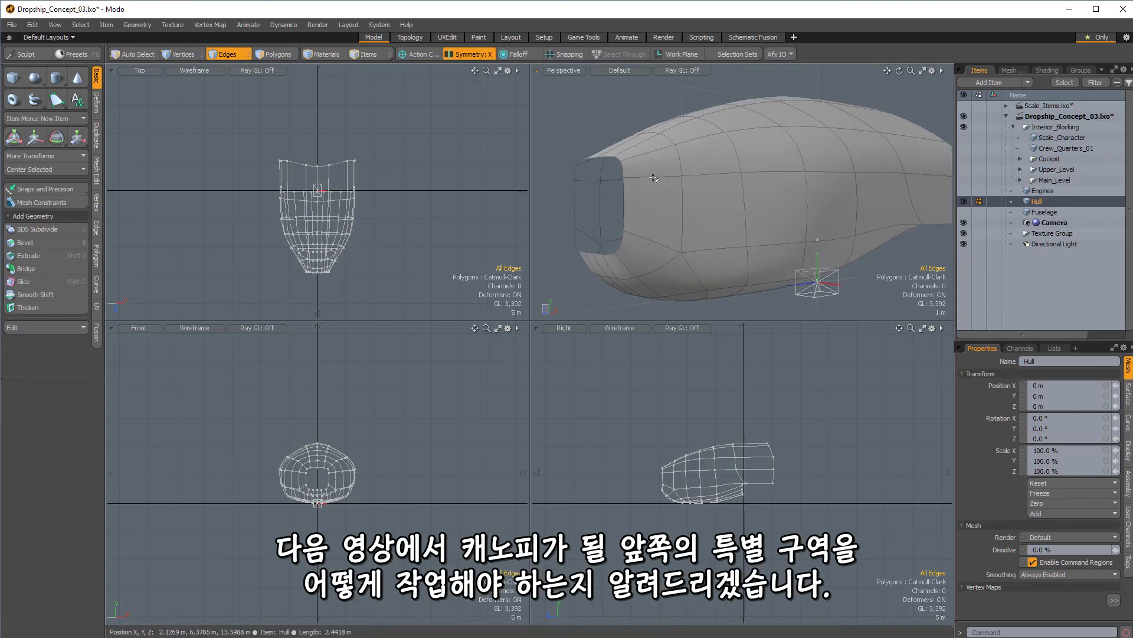
alt+drag(590, 267, 821, 158)
key(2)
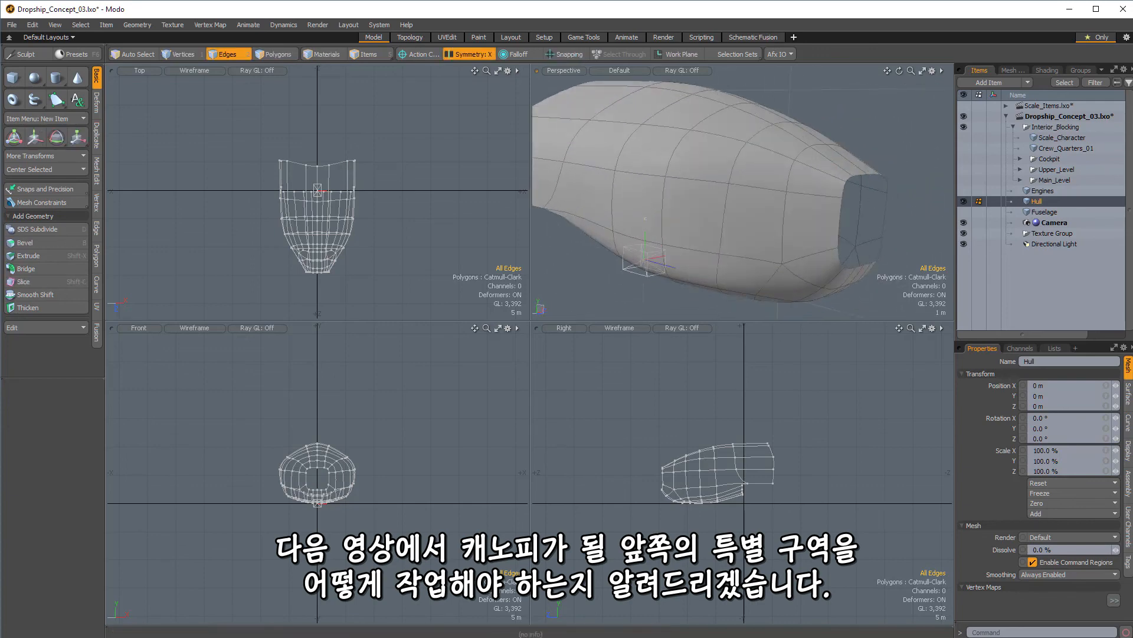